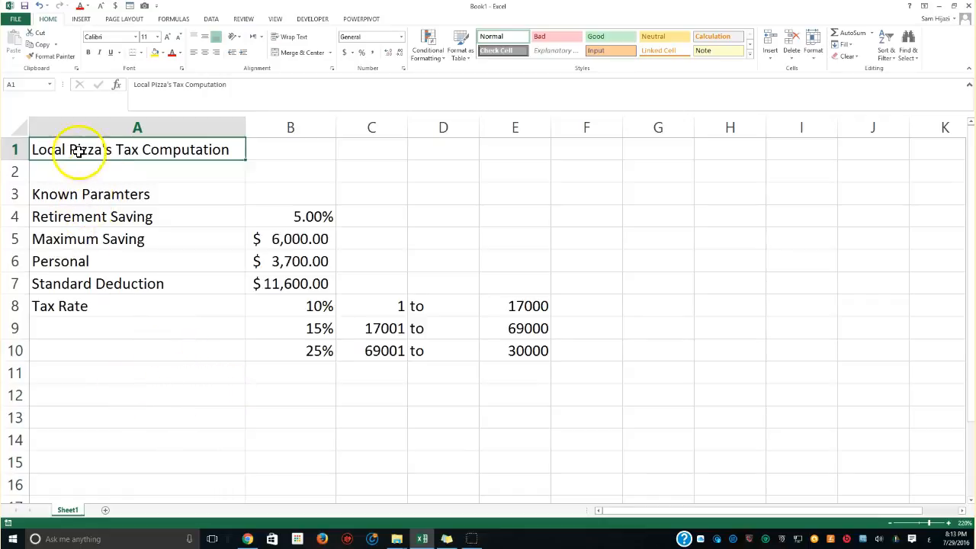
# Make the title in A1 bold and give it a top and bottom border
pyautogui.click(190, 166)
pyautogui.click(152, 151)
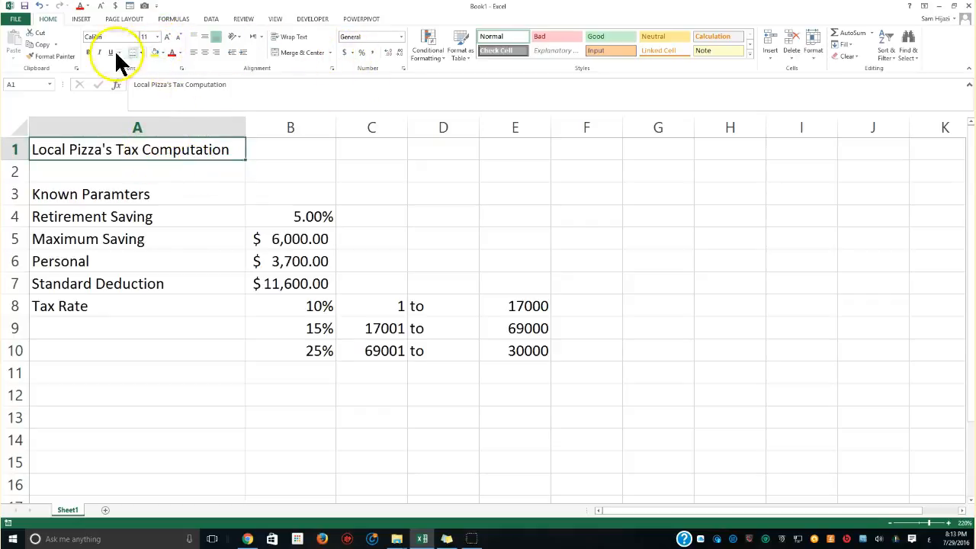
pyautogui.click(89, 51)
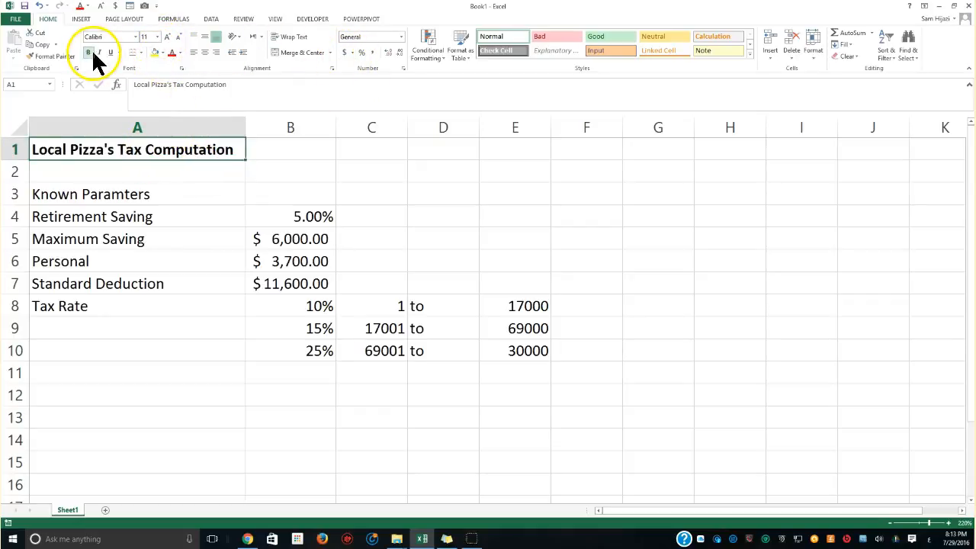
pyautogui.click(140, 52)
pyautogui.click(144, 202)
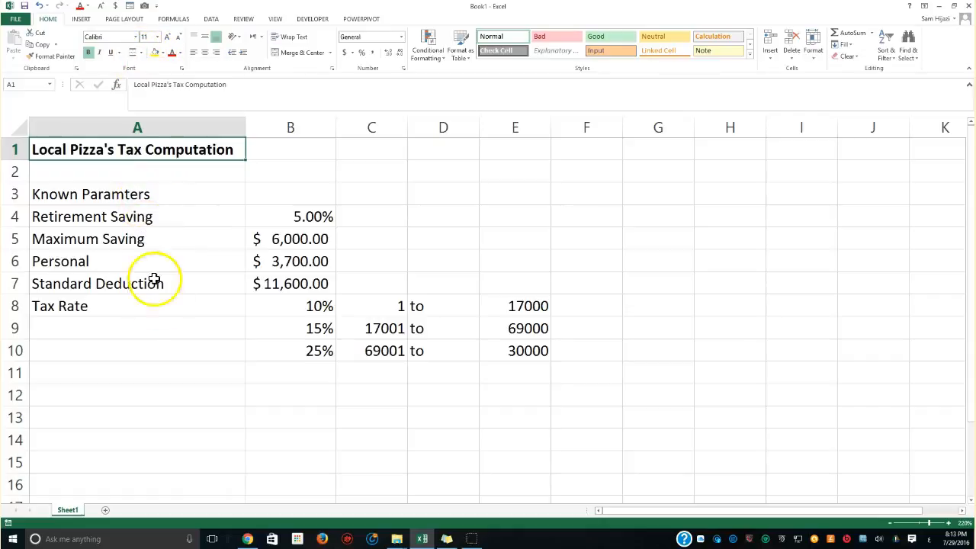
# Format the "Known Paramters" heading in A3 as bold, size 12, with a thick bottom border
pyautogui.click(132, 197)
pyautogui.click(88, 52)
pyautogui.click(168, 37)
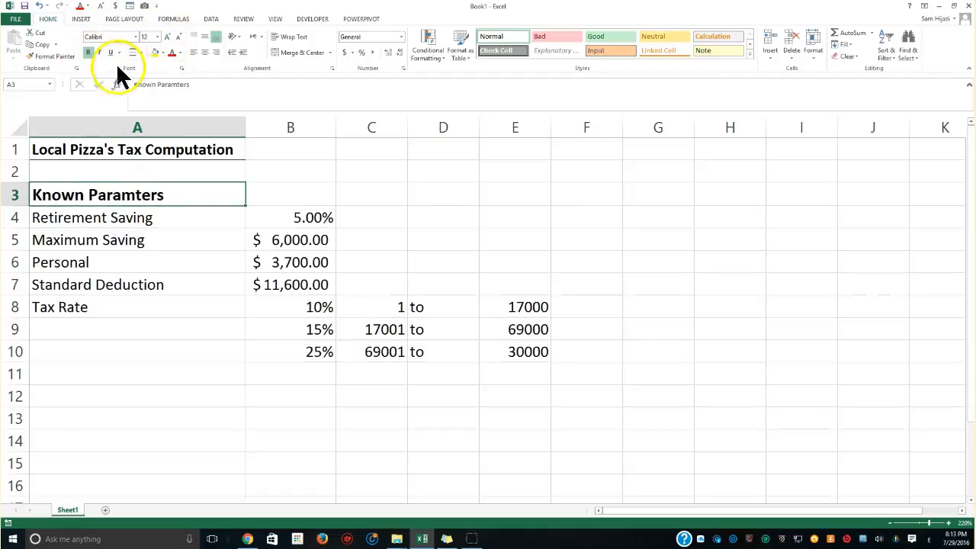
pyautogui.click(138, 52)
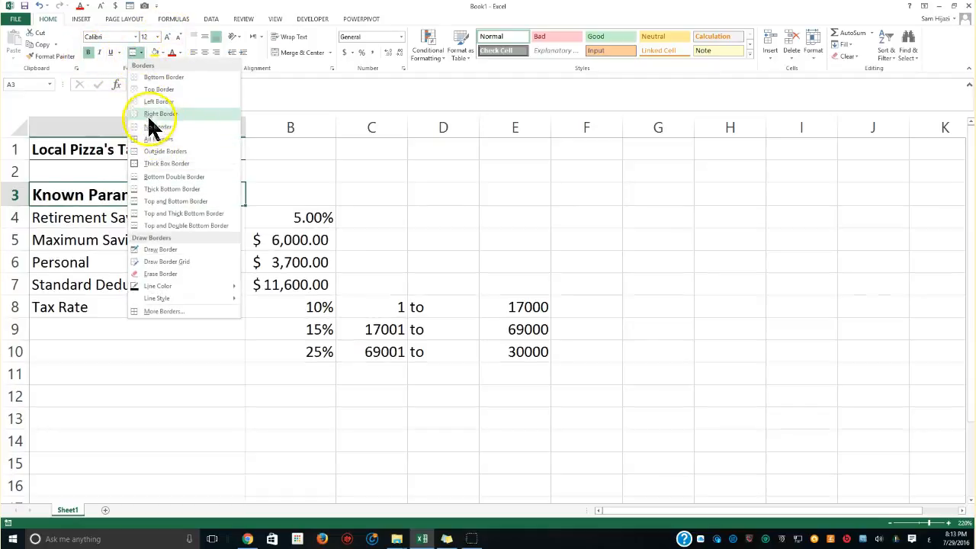
pyautogui.click(164, 188)
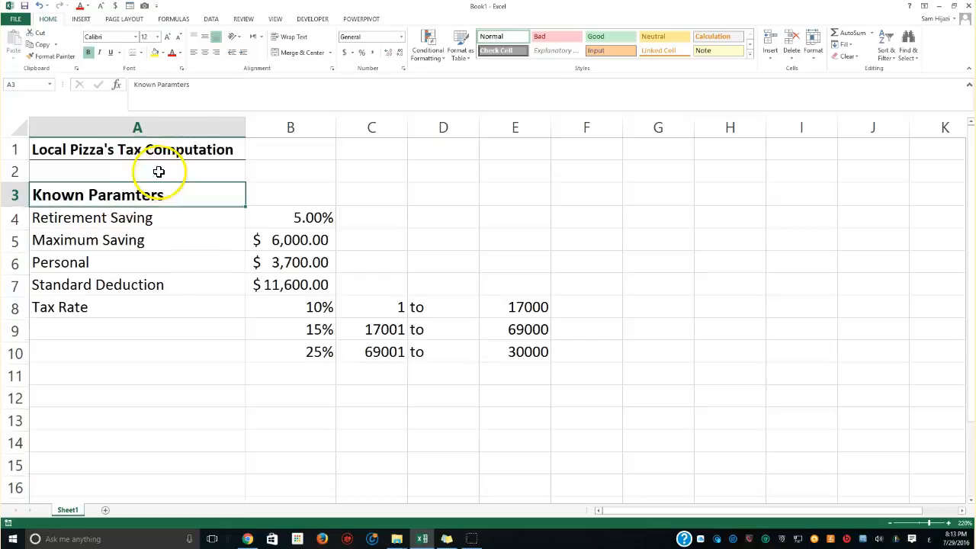
# Run a spelling check on the parameter labels in A4:A8
pyautogui.click(104, 218)
pyautogui.moveTo(131, 220); pyautogui.dragTo(163, 309)
pyautogui.press('F7')
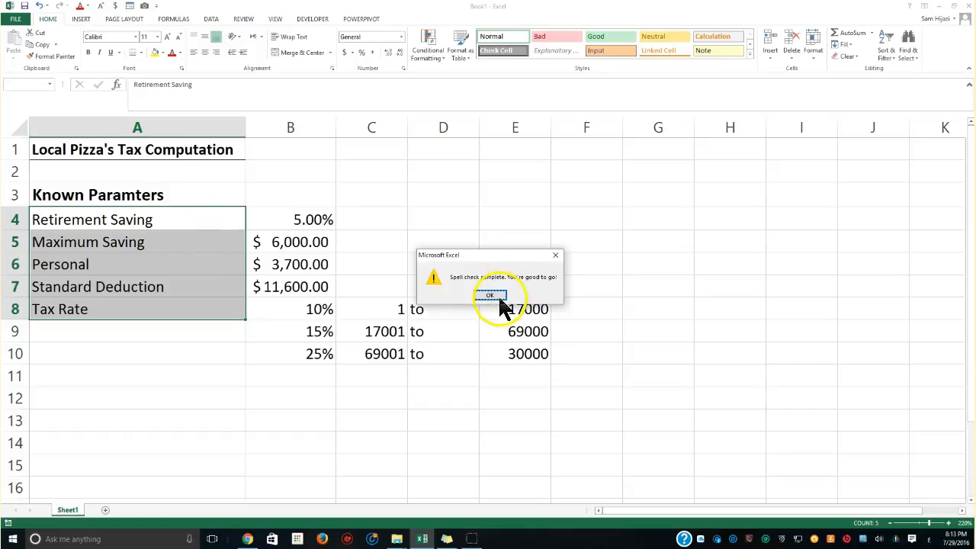
pyautogui.click(492, 296)
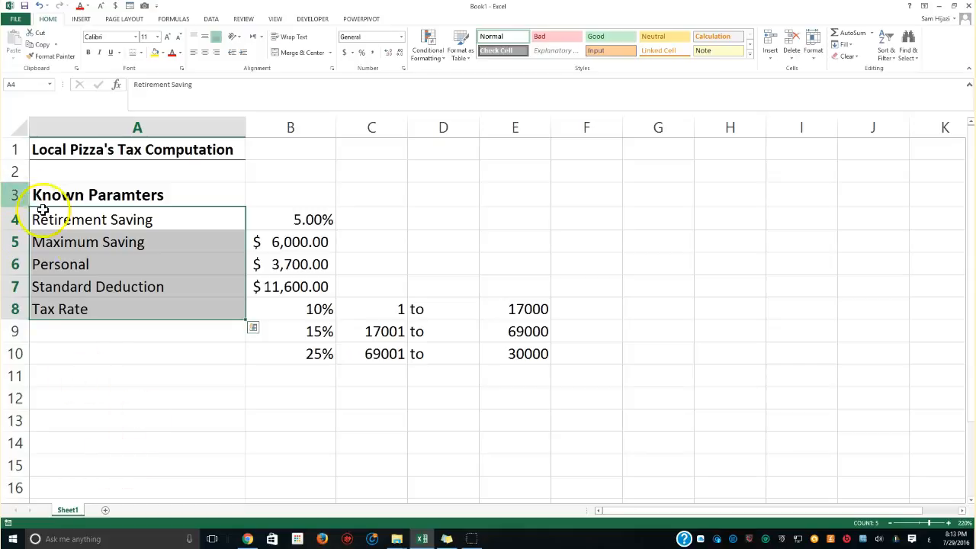
pyautogui.click(141, 225)
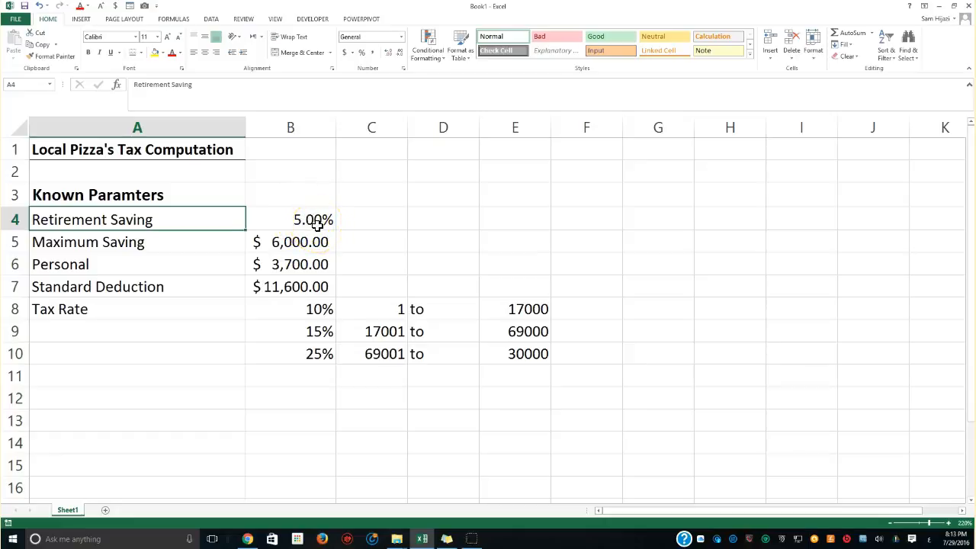
pyautogui.click(115, 244)
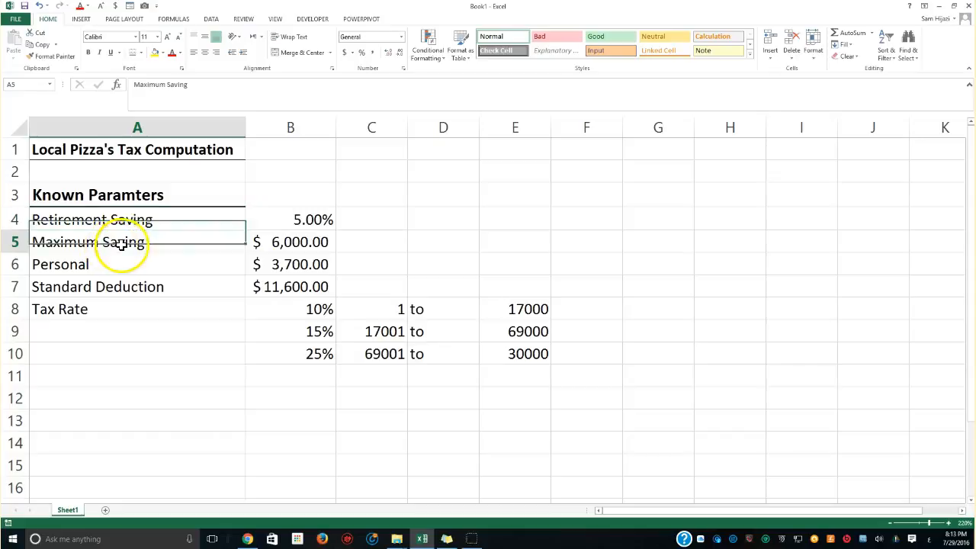
pyautogui.click(300, 223)
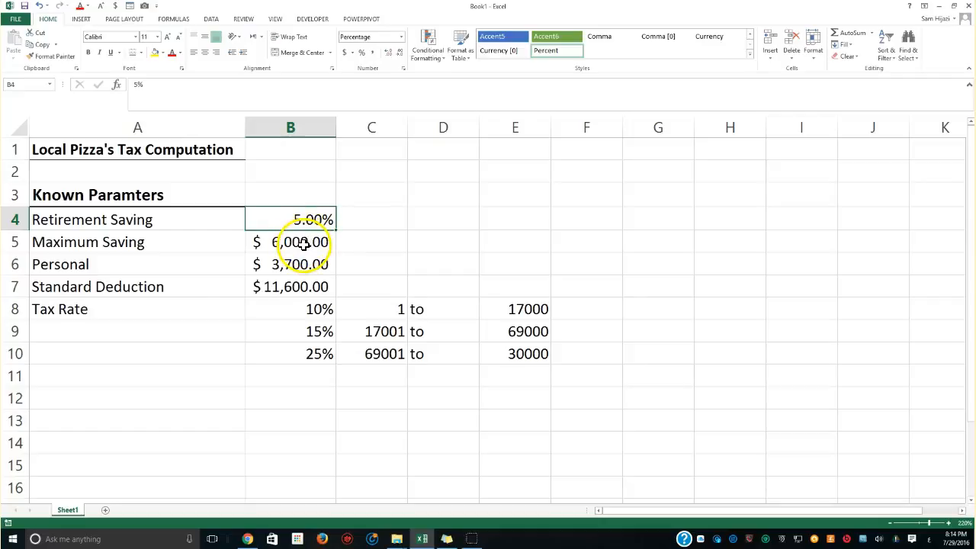
# Change the label in A6 to "Personal exemption"
pyautogui.click(87, 265)
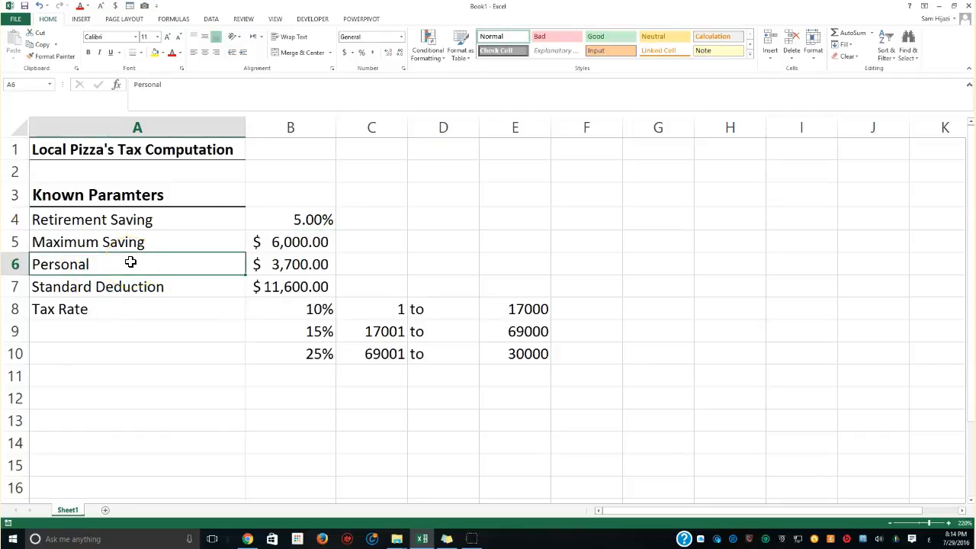
pyautogui.doubleClick(121, 264)
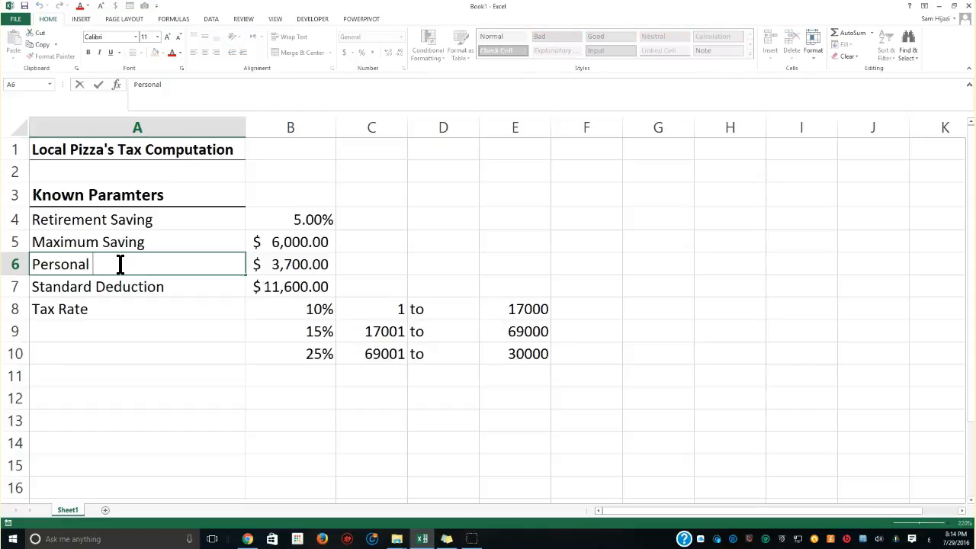
pyautogui.write('ث')
pyautogui.press('BackSpace')
pyautogui.write('exemption')
pyautogui.press('Tab')
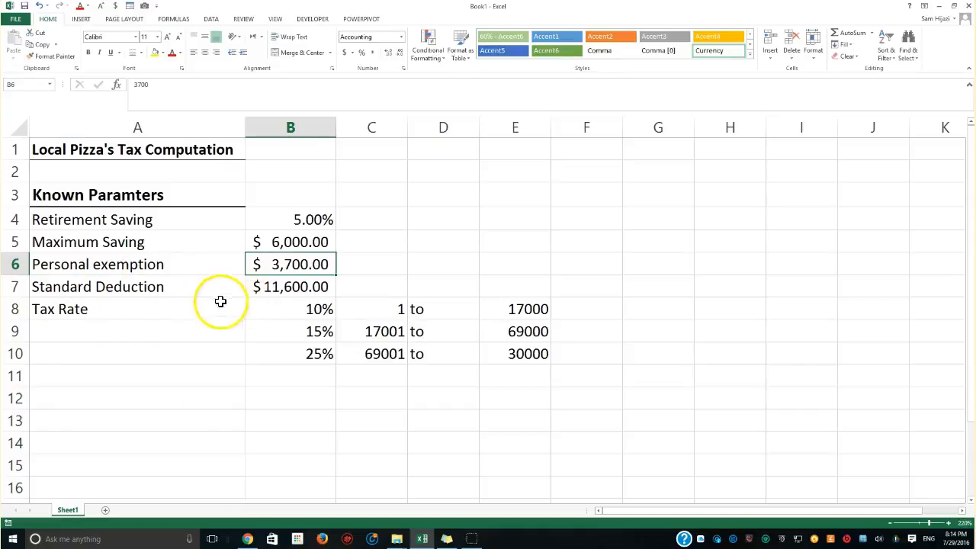
pyautogui.click(278, 295)
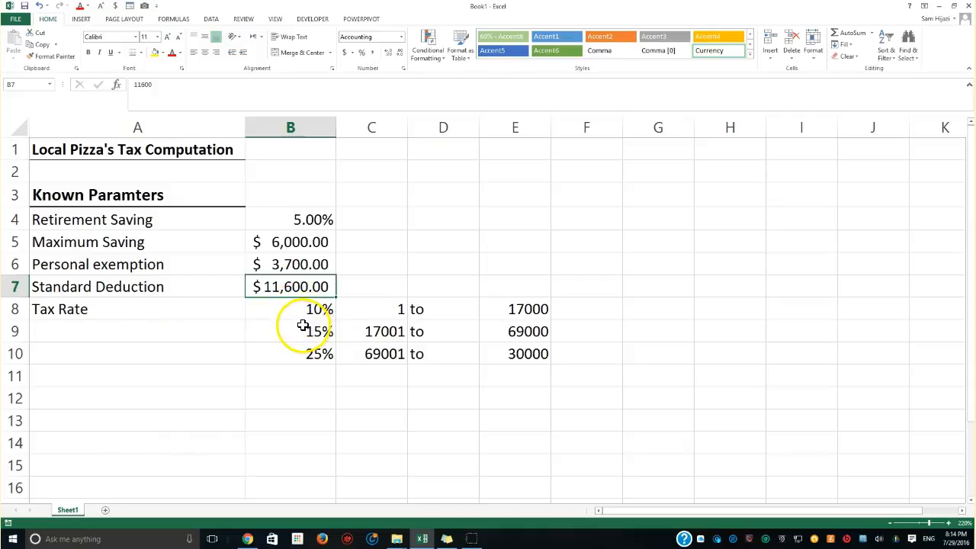
pyautogui.click(398, 309)
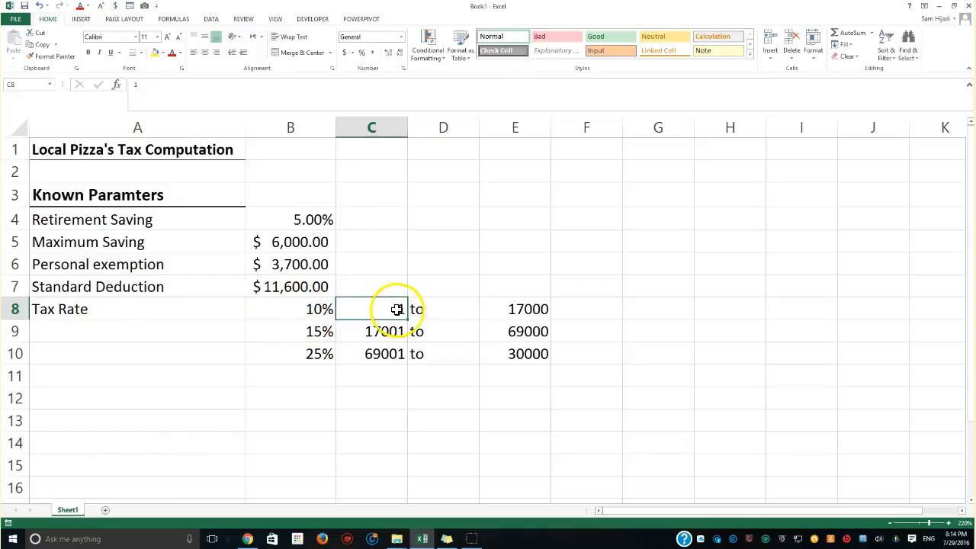
pyautogui.click(516, 309)
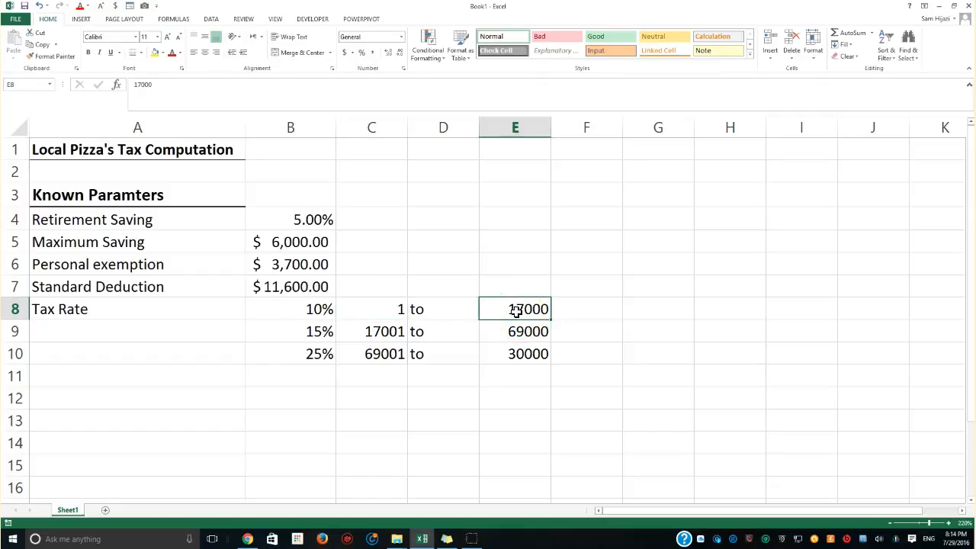
pyautogui.click(313, 308)
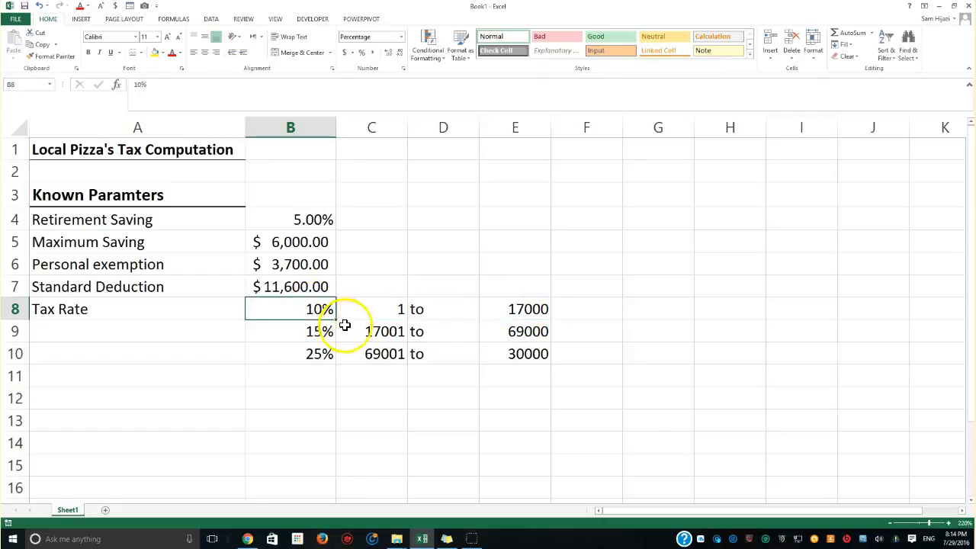
pyautogui.click(375, 333)
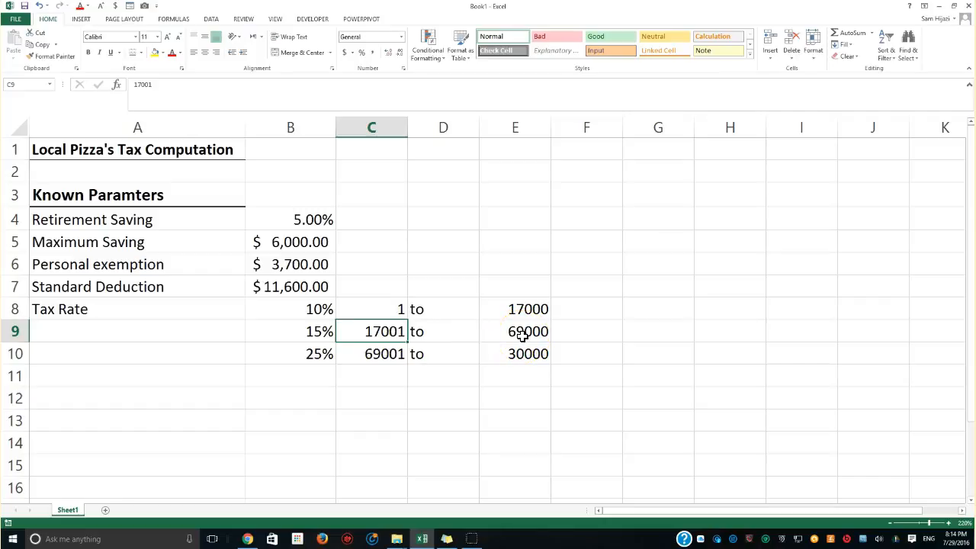
pyautogui.click(371, 356)
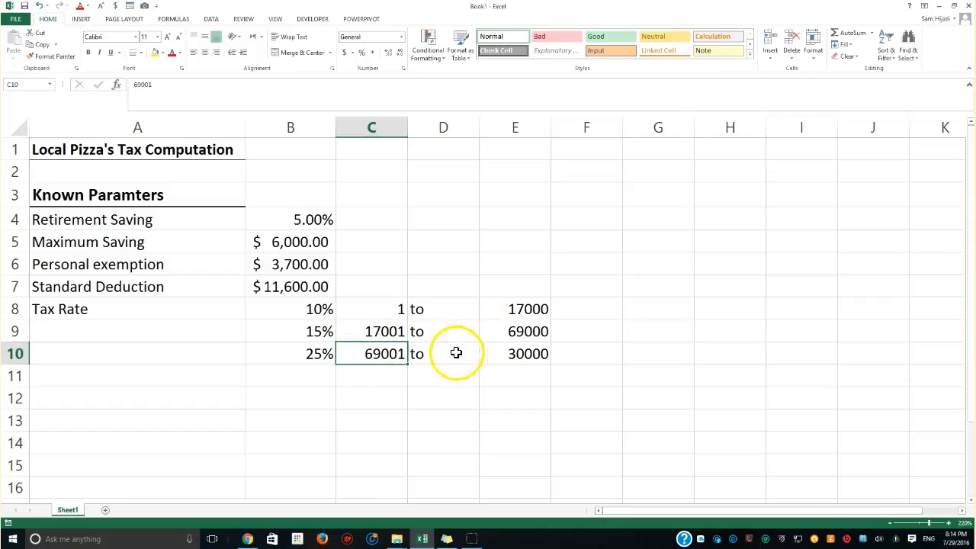
# Correct the upper limit of the 25% tax bracket in E10 to 300000
pyautogui.doubleClick(531, 356)
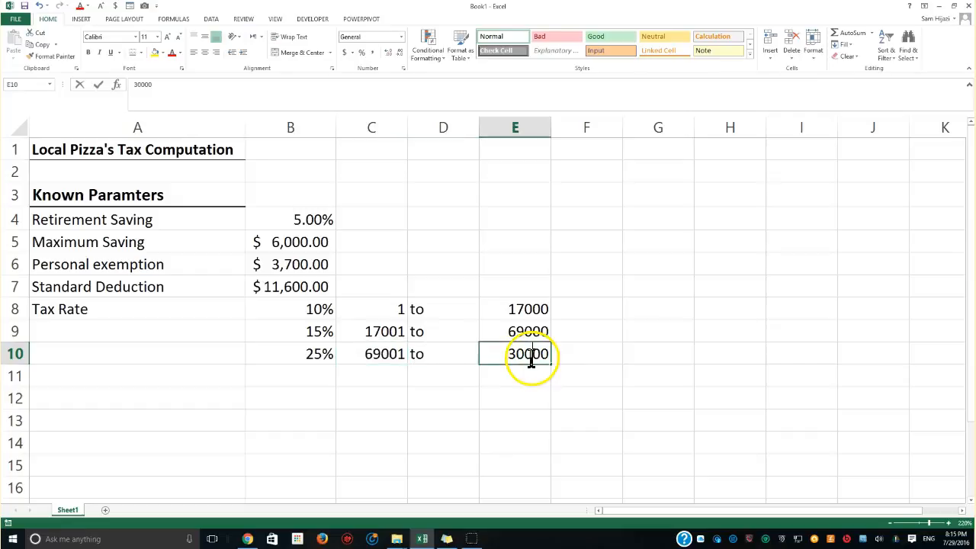
pyautogui.write('0')
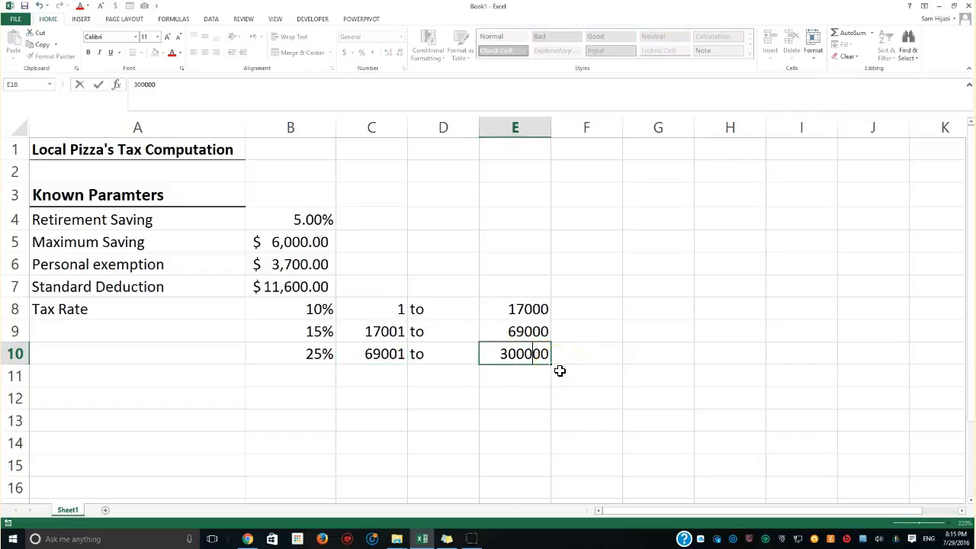
pyautogui.press('Return')
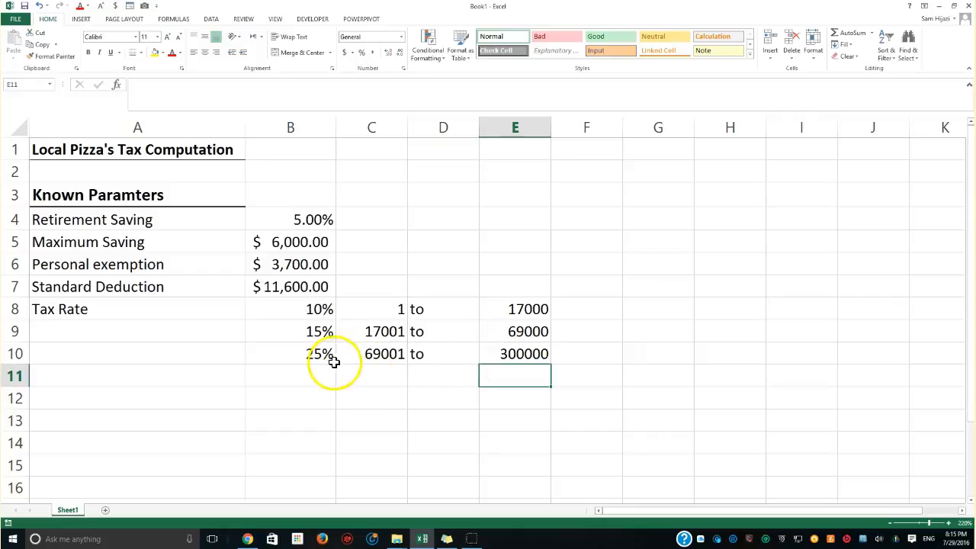
pyautogui.click(521, 332)
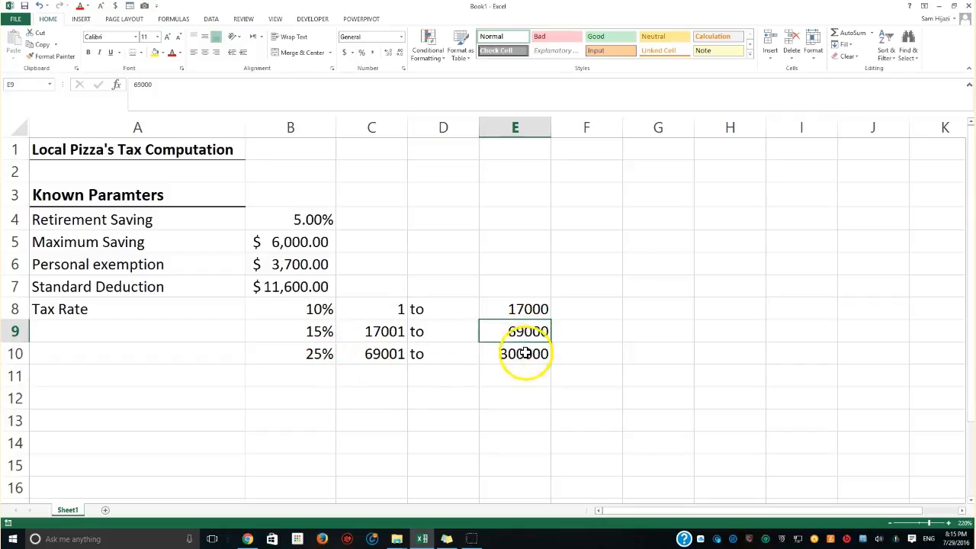
pyautogui.click(314, 356)
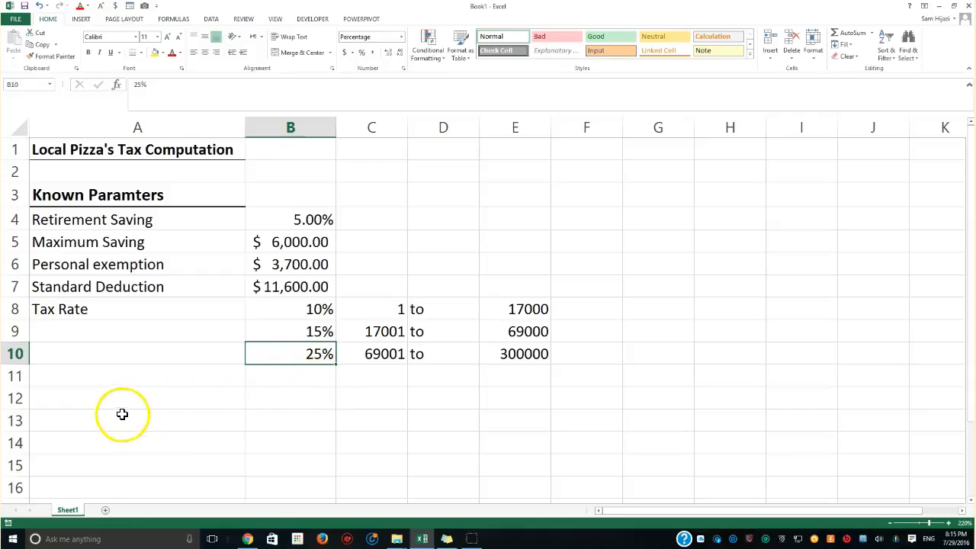
# Enter the heading "Tax Computation" in A12 and copy the formatting of the A3 heading onto it
pyautogui.click(88, 396)
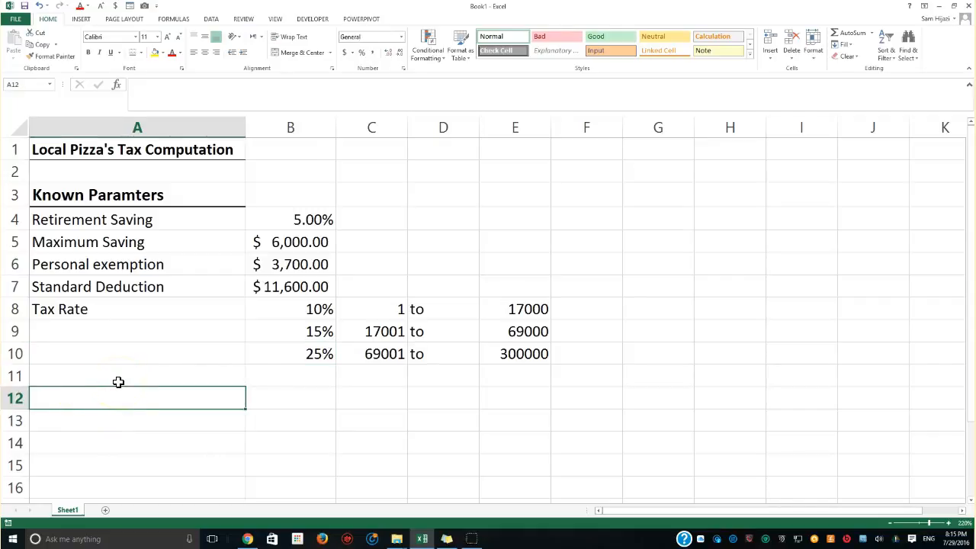
pyautogui.write('Tax Computation')
pyautogui.press('Return')
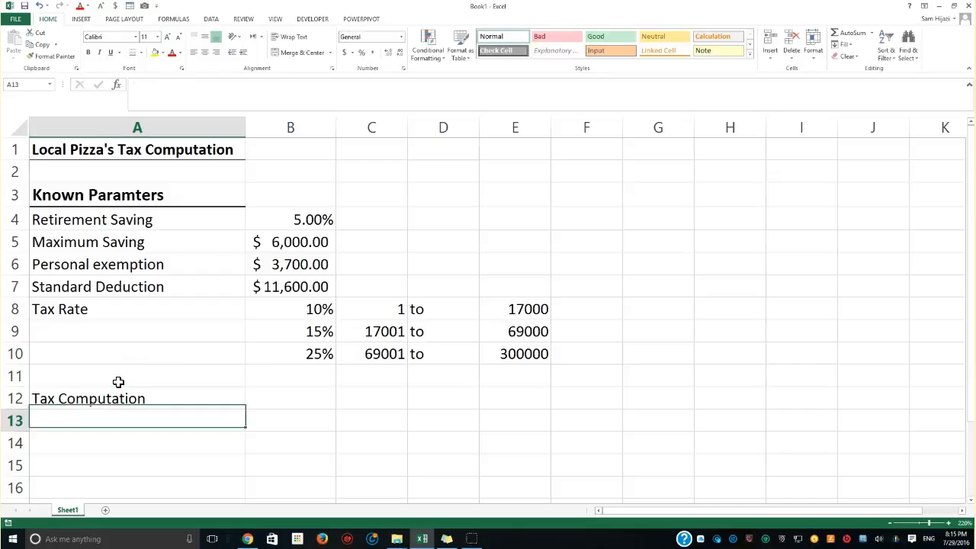
pyautogui.click(66, 195)
pyautogui.click(63, 58)
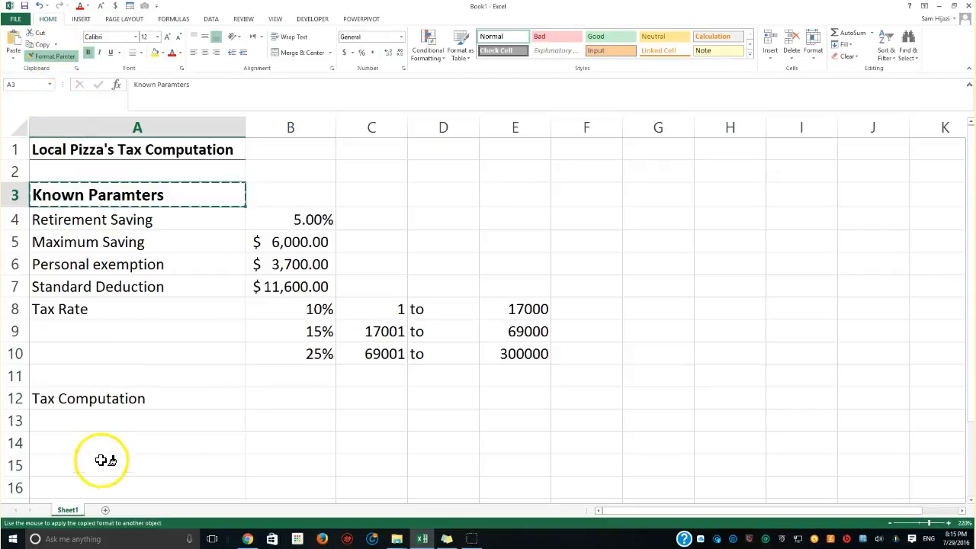
pyautogui.click(91, 402)
# Enter the label "Total Income" in A13, below the Tax Computation heading
pyautogui.click(102, 432)
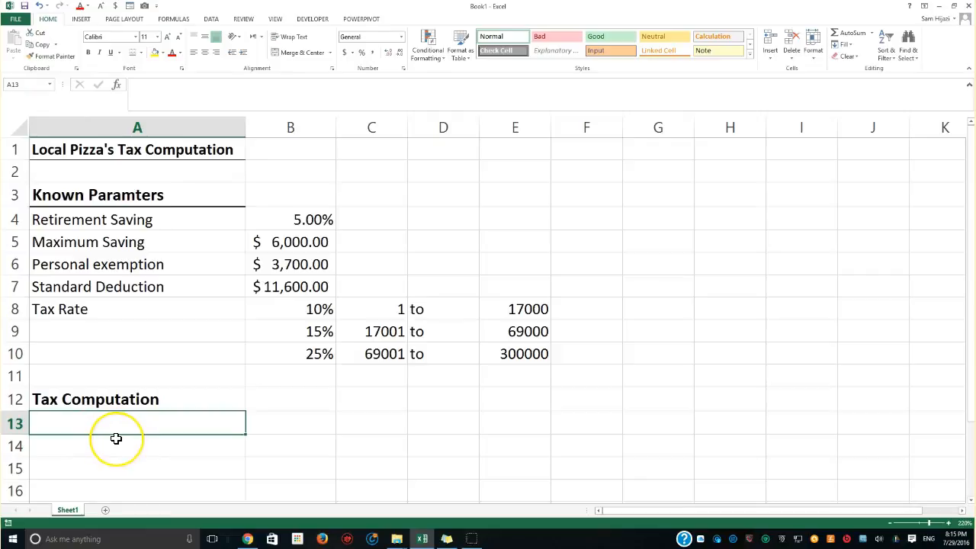
pyautogui.write('Total')
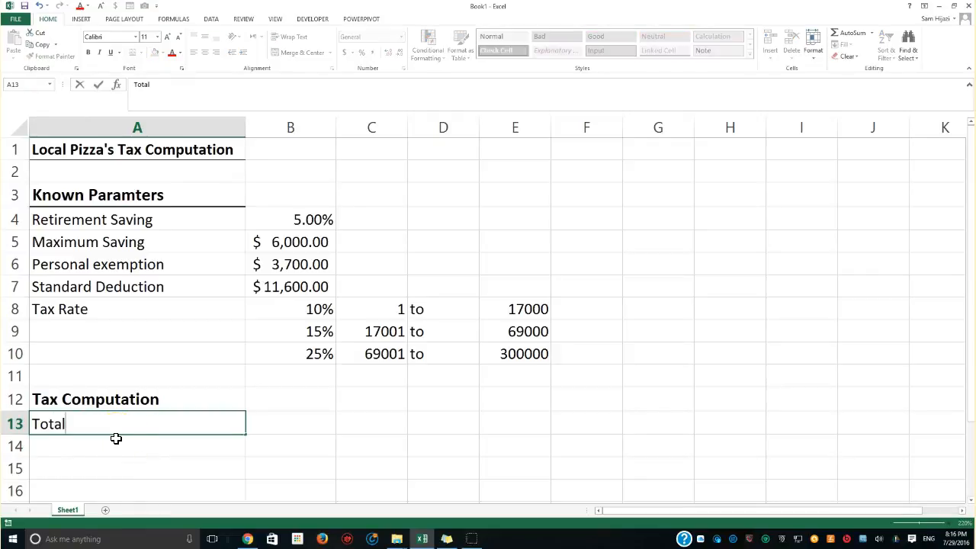
pyautogui.write(' Income')
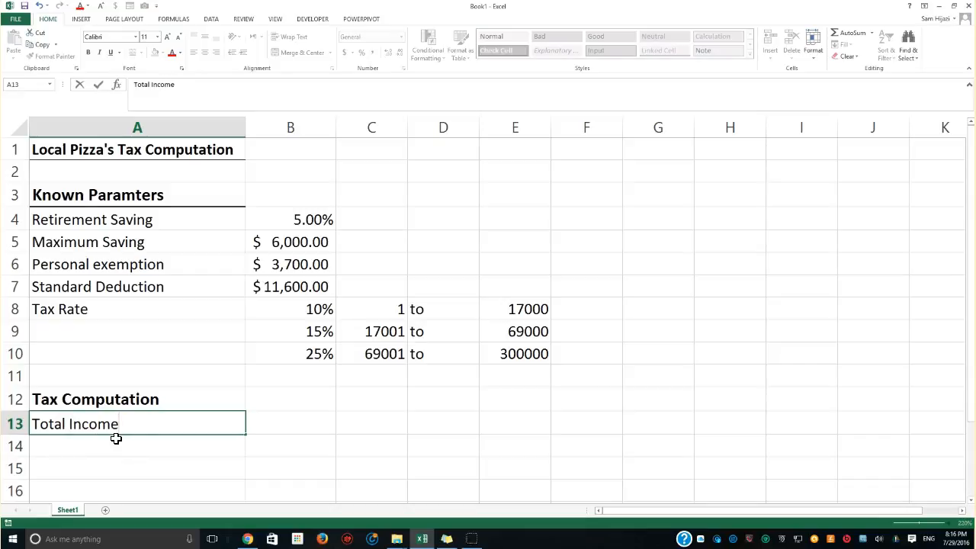
# Enter the two people's first names in D2 and D3, and make E1 the active cell
pyautogui.click(442, 174)
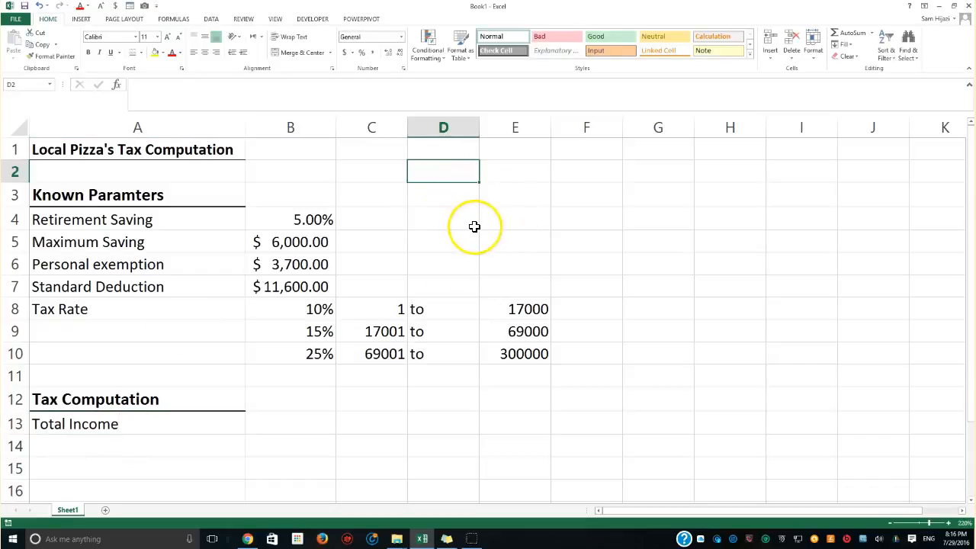
pyautogui.write('David')
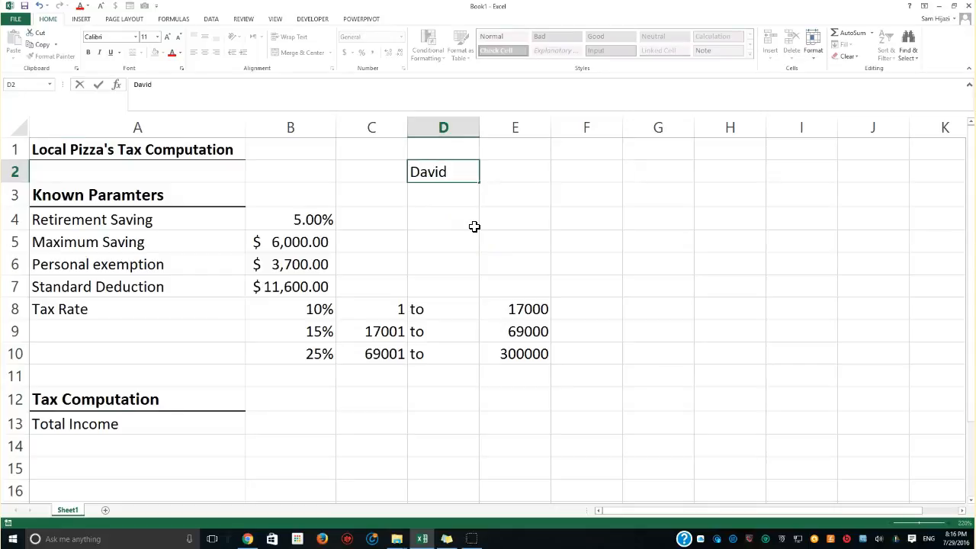
pyautogui.press('Return')
pyautogui.write('Mary')
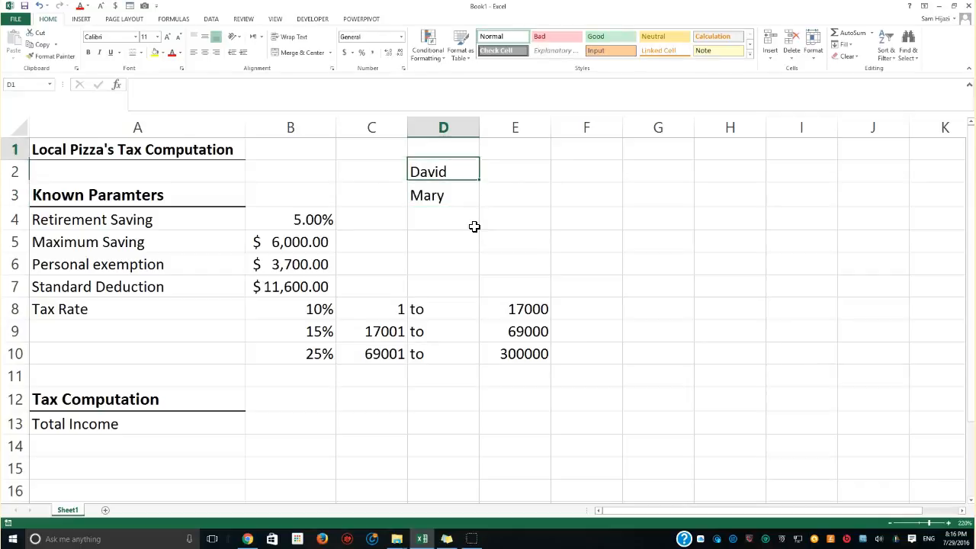
pyautogui.press('Up')
pyautogui.press('Right')
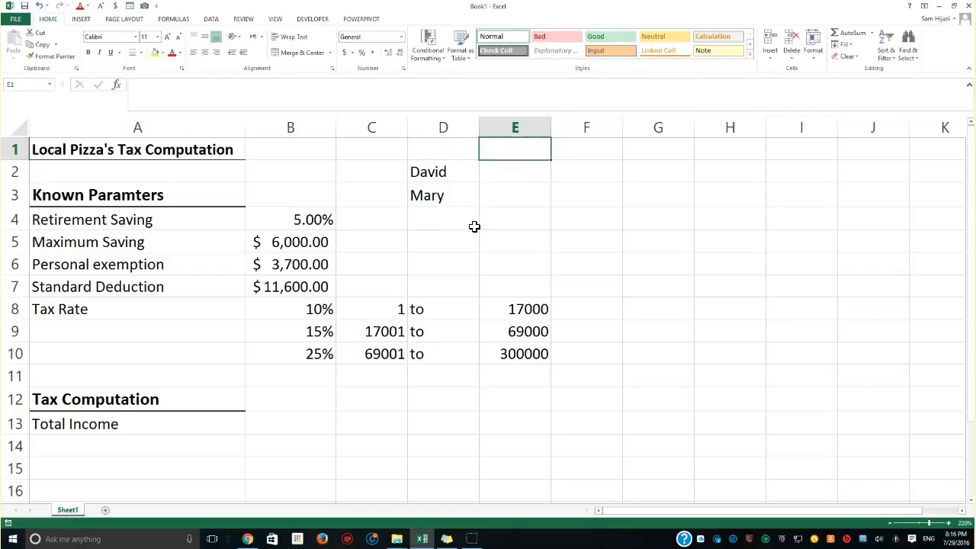
# Enter the heading "Income" in E1 and fill the income cells E2:E3 with yellow
pyautogui.write('Income')
pyautogui.press('Return')
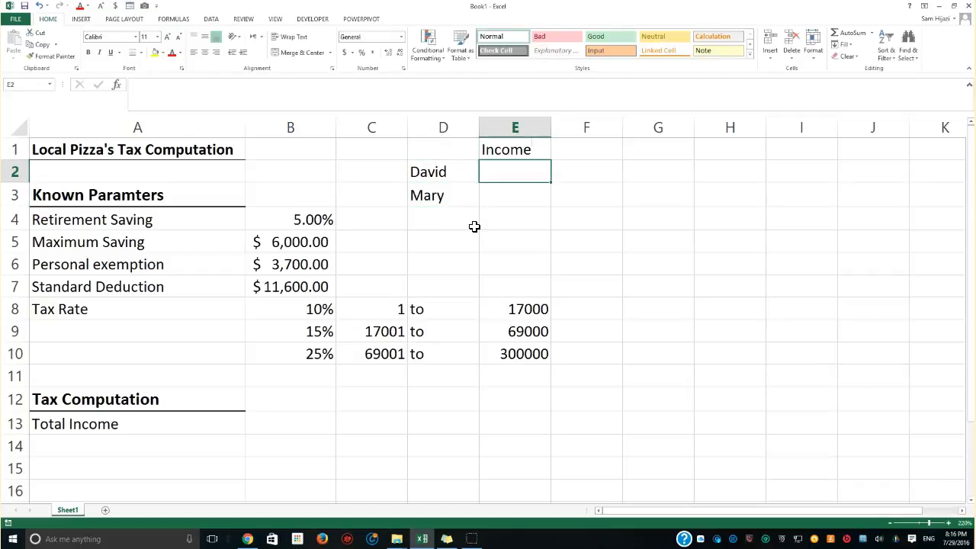
pyautogui.moveTo(493, 168); pyautogui.dragTo(506, 200)
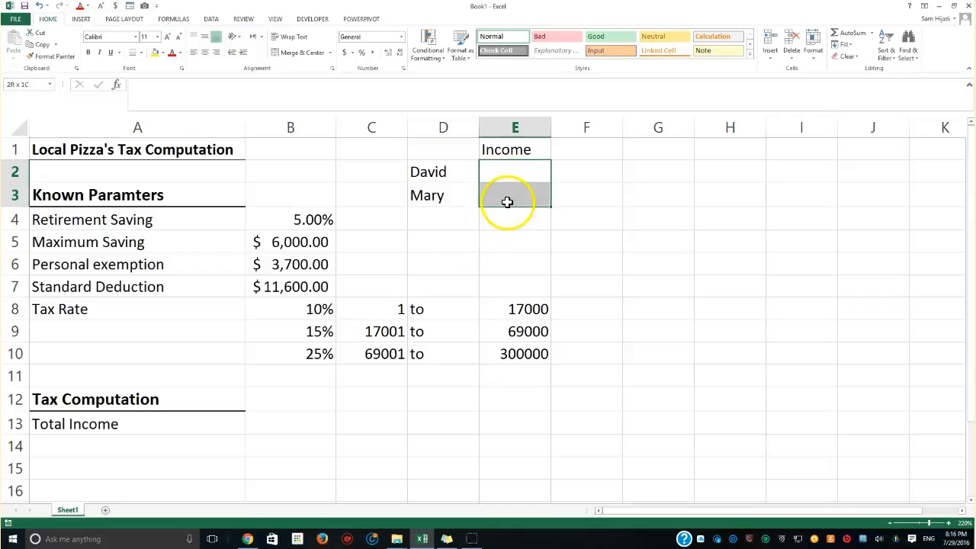
pyautogui.click(156, 51)
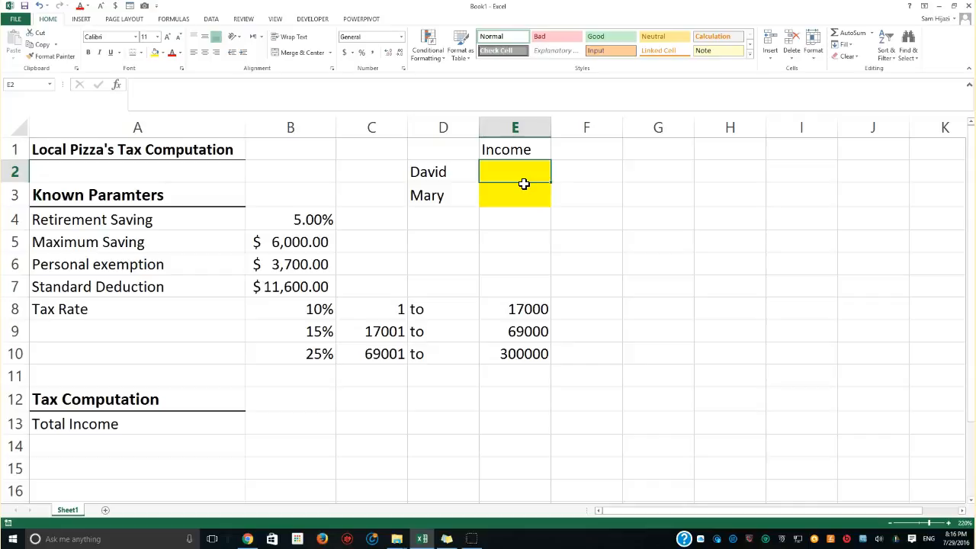
# Enter an income of 50000 in both E2 and E3 and apply the dollar Accounting format to them
pyautogui.write('50000')
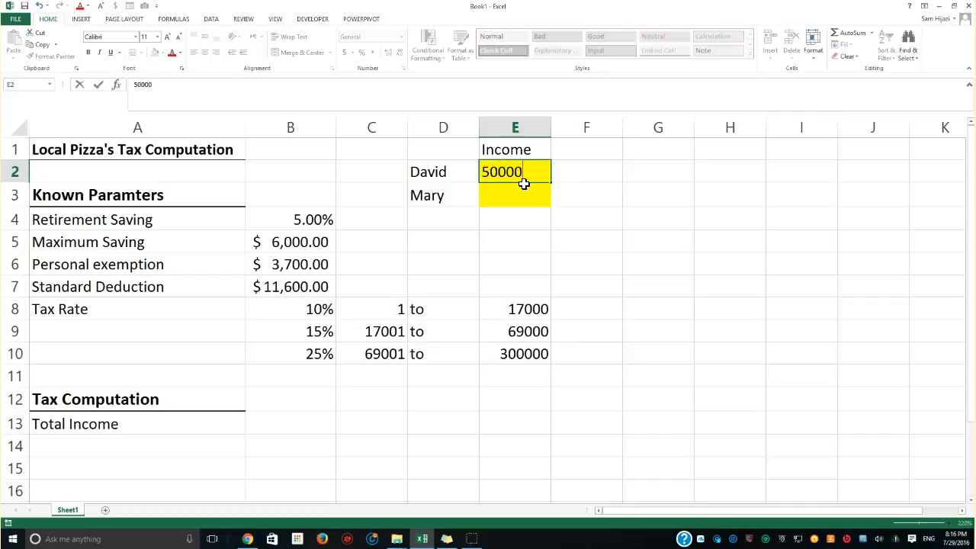
pyautogui.press('Return')
pyautogui.write('5000')
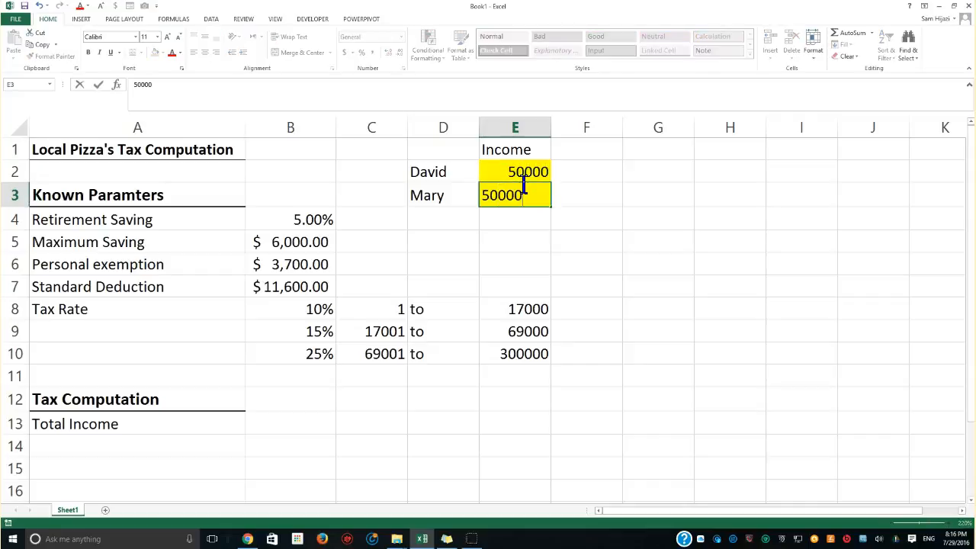
pyautogui.write('0')
pyautogui.press('Return')
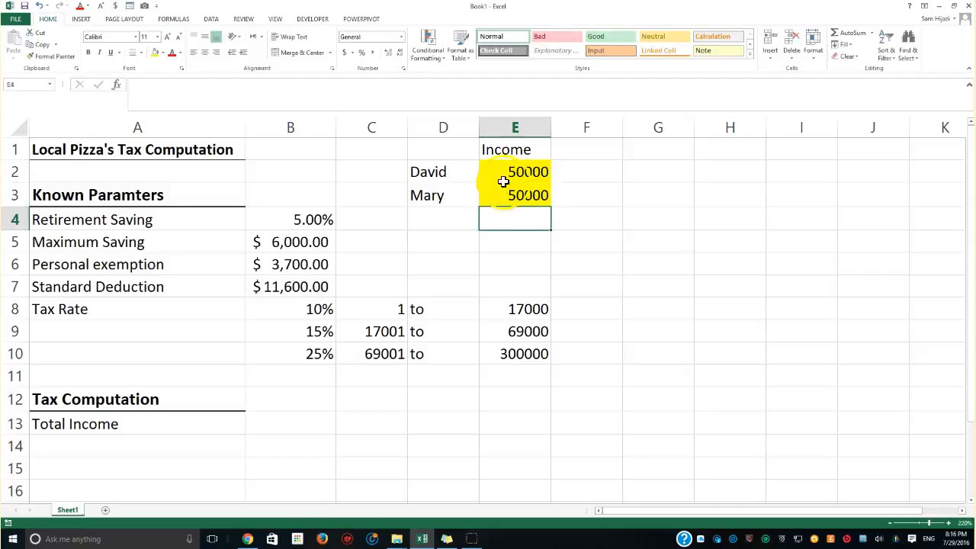
pyautogui.moveTo(514, 174); pyautogui.dragTo(514, 197)
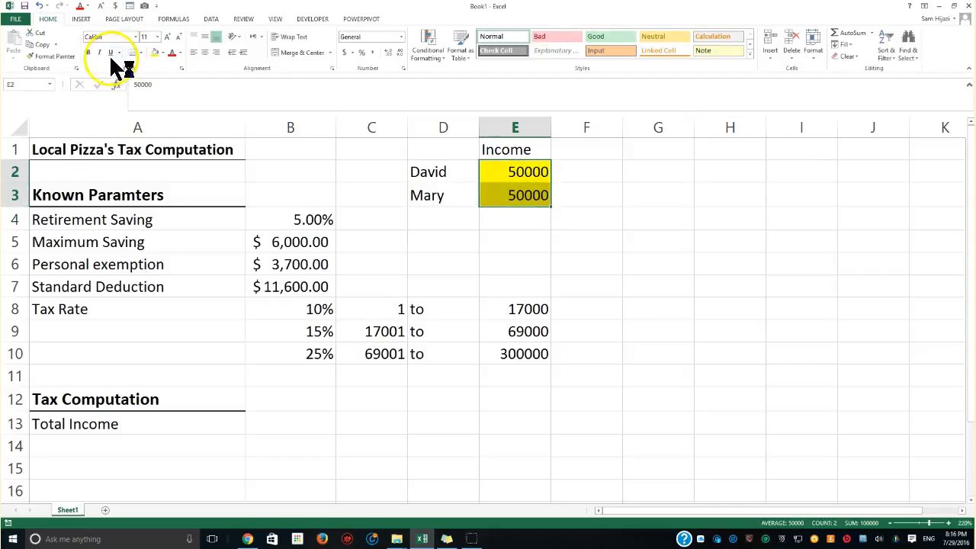
pyautogui.click(345, 51)
# Calculate the Total Income in B13 by adding the two incomes with the formula =E2+E3
pyautogui.click(287, 424)
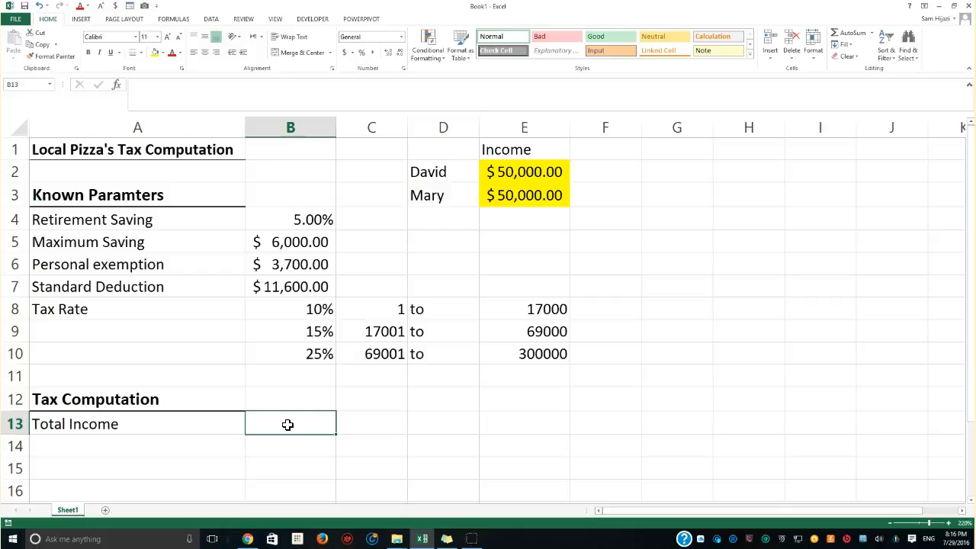
pyautogui.write('=')
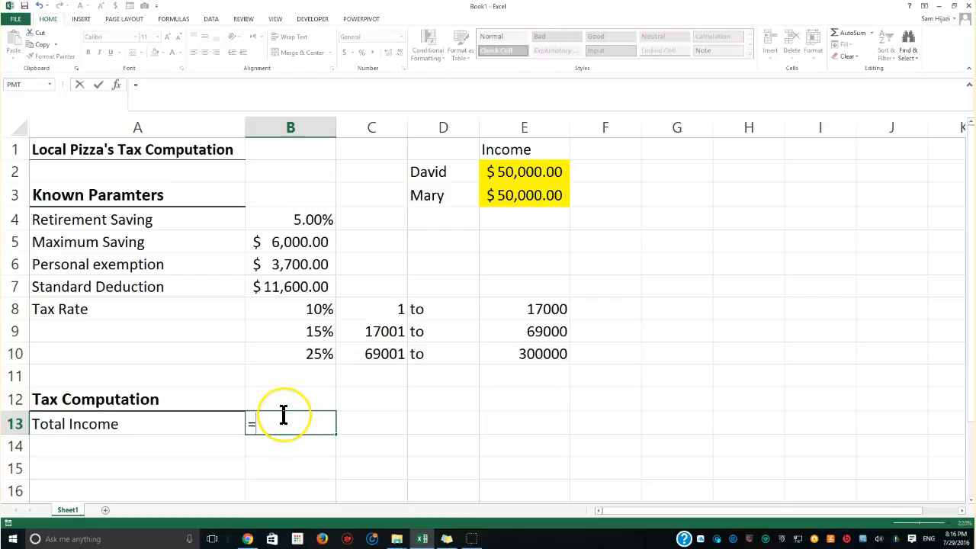
pyautogui.write('sum')
pyautogui.press('BackSpace')
pyautogui.press('BackSpace')
pyautogui.press('BackSpace')
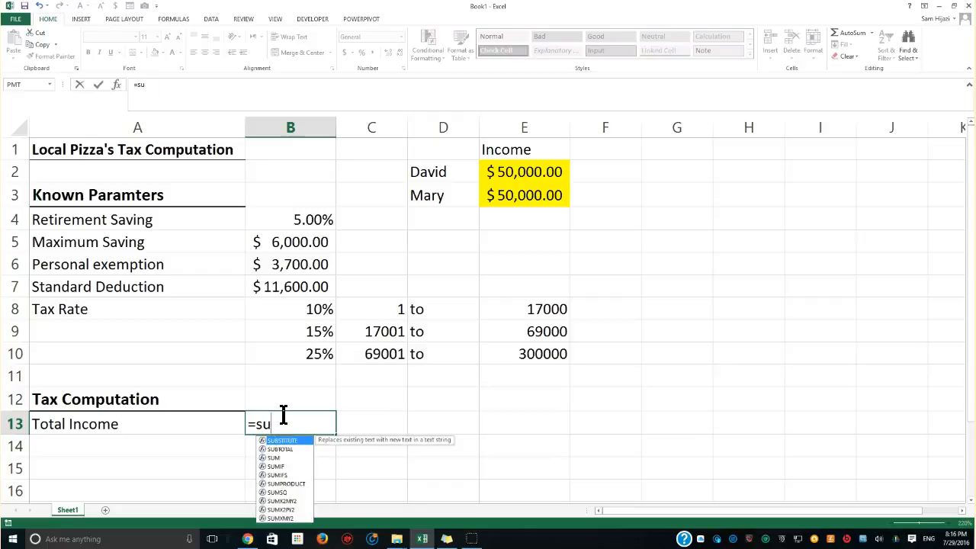
pyautogui.click(552, 173)
pyautogui.write('+')
pyautogui.click(527, 198)
pyautogui.press('Return')
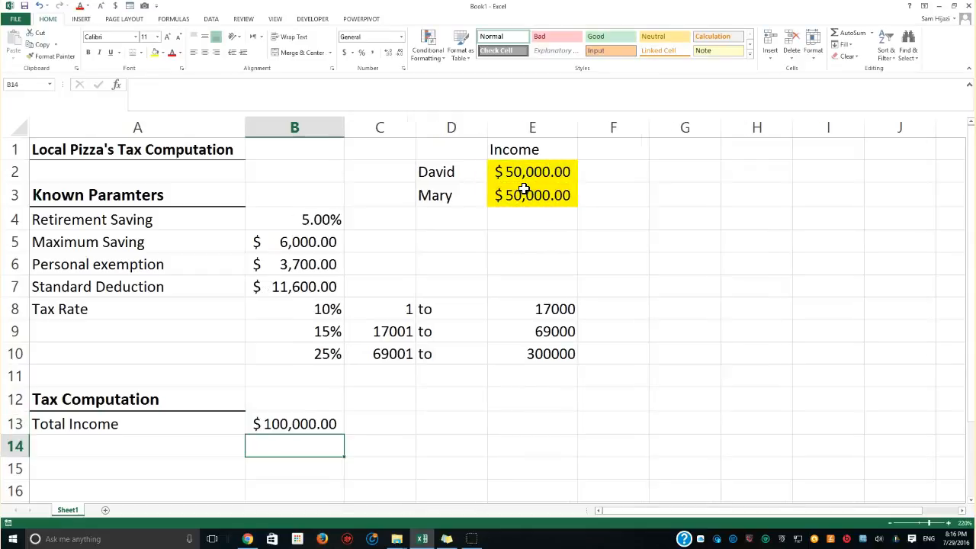
# Enter the label "Retirement Saving" in A14, below Total Income
pyautogui.click(132, 451)
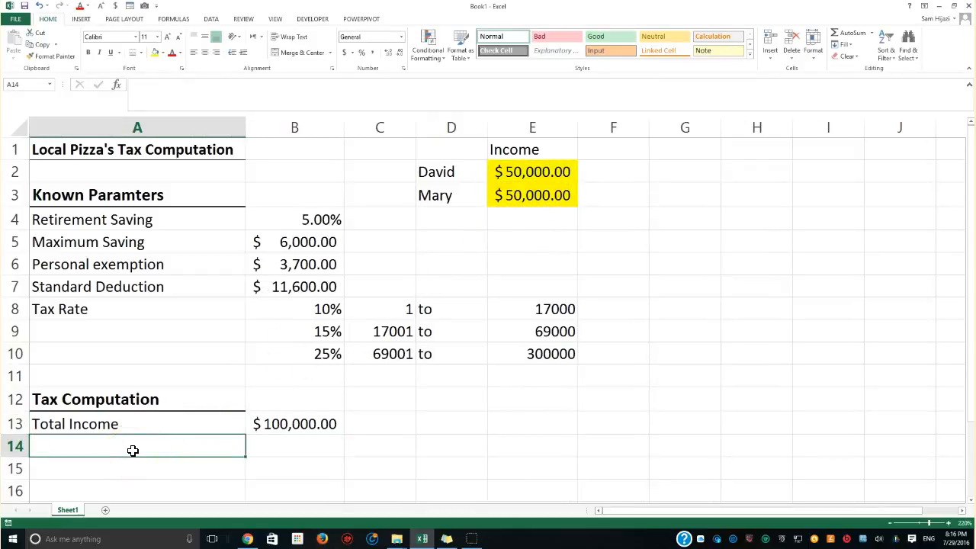
pyautogui.click(141, 454)
pyautogui.write('Ret')
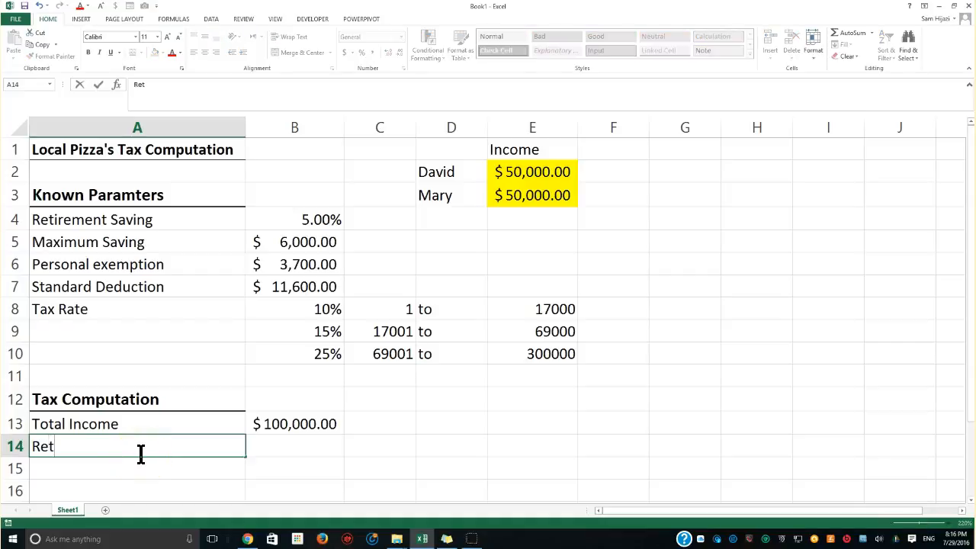
pyautogui.write('irement Saving')
pyautogui.press('Tab')
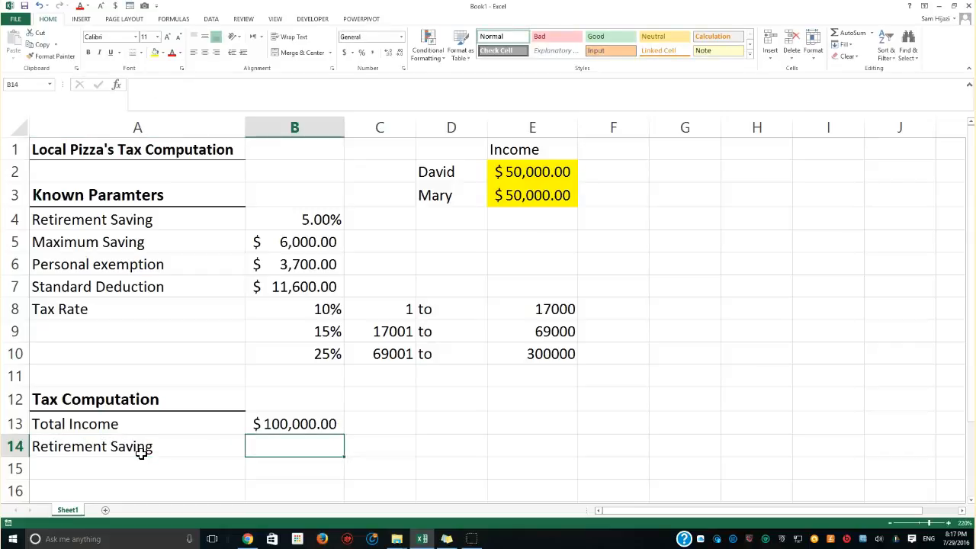
# Calculate the Retirement Saving in B14 with =MIN(B13*B4,B5) and apply the dollar Accounting format to it
pyautogui.write('=')
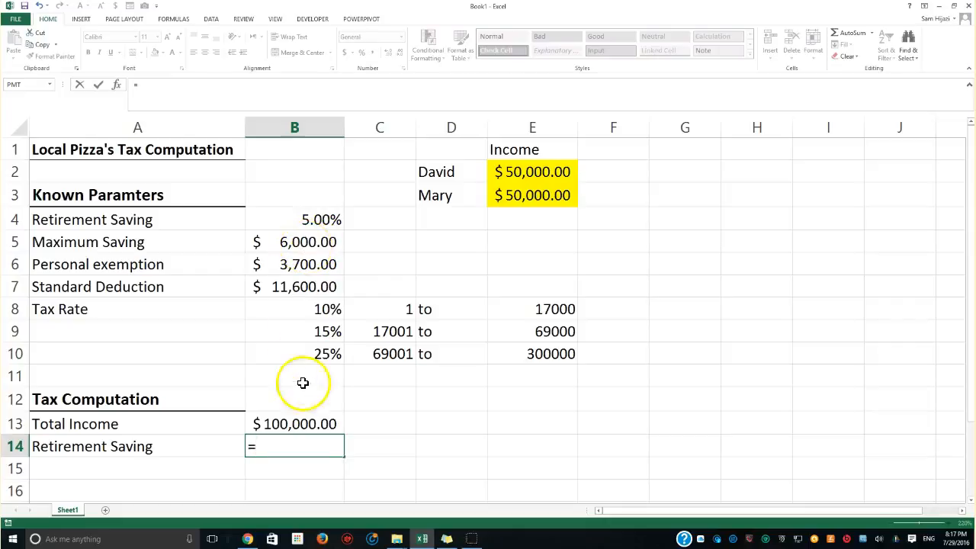
pyautogui.write('min')
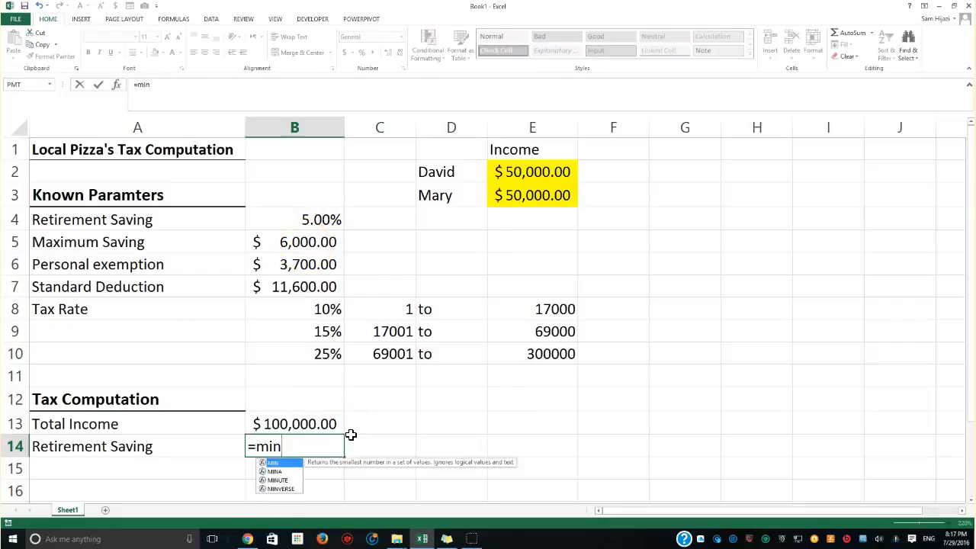
pyautogui.write('(')
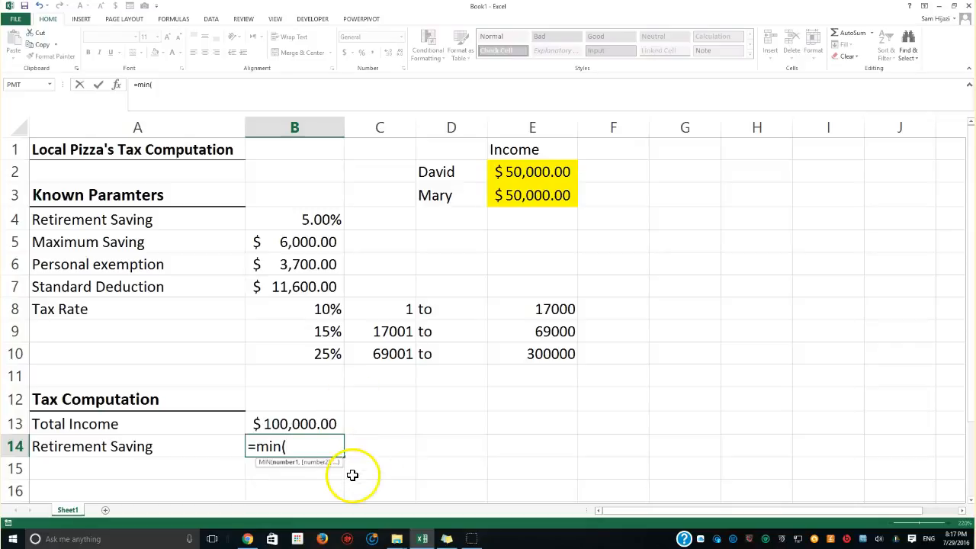
pyautogui.click(308, 424)
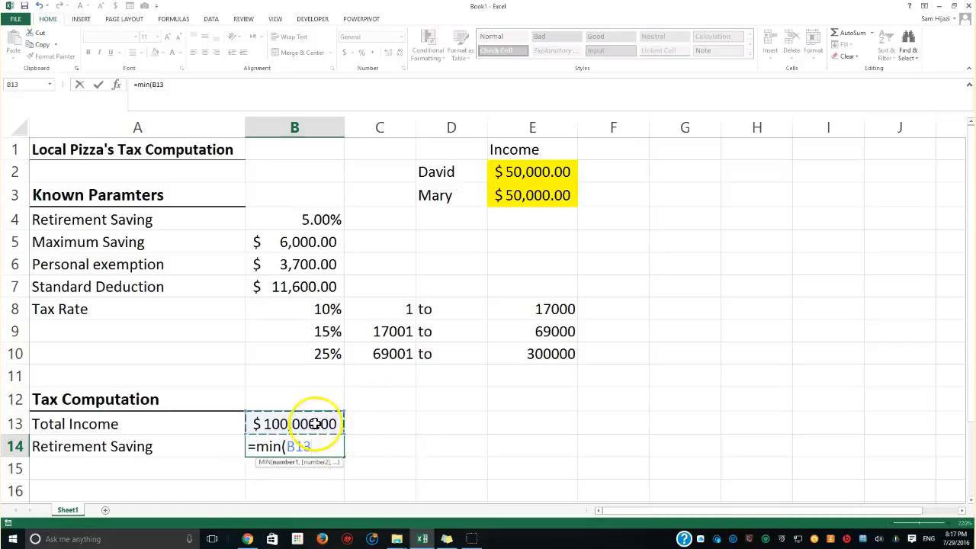
pyautogui.write('*')
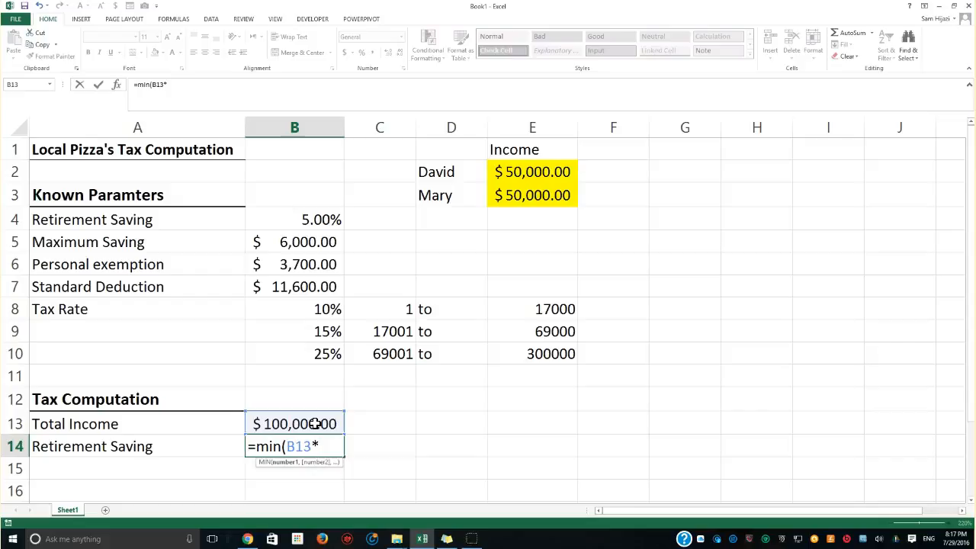
pyautogui.click(311, 223)
pyautogui.write(',')
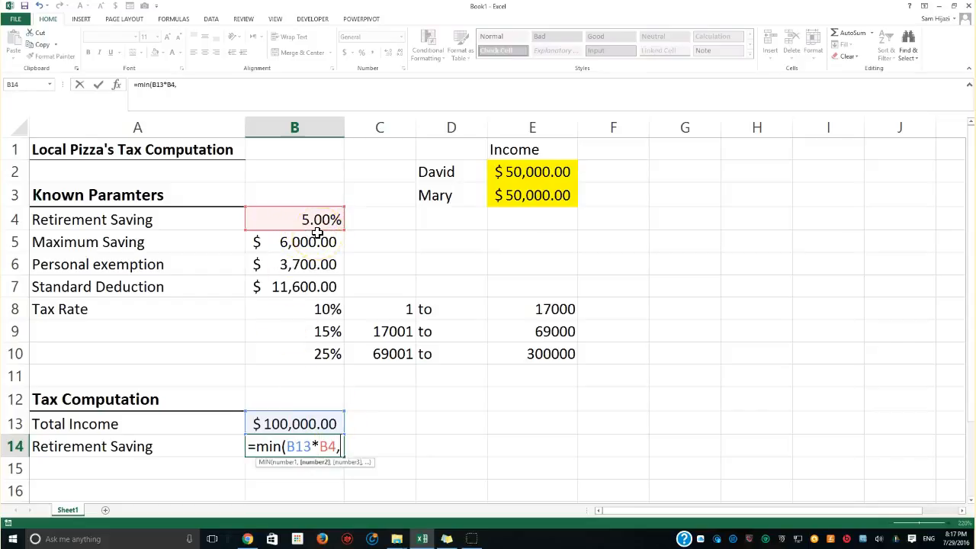
pyautogui.click(294, 245)
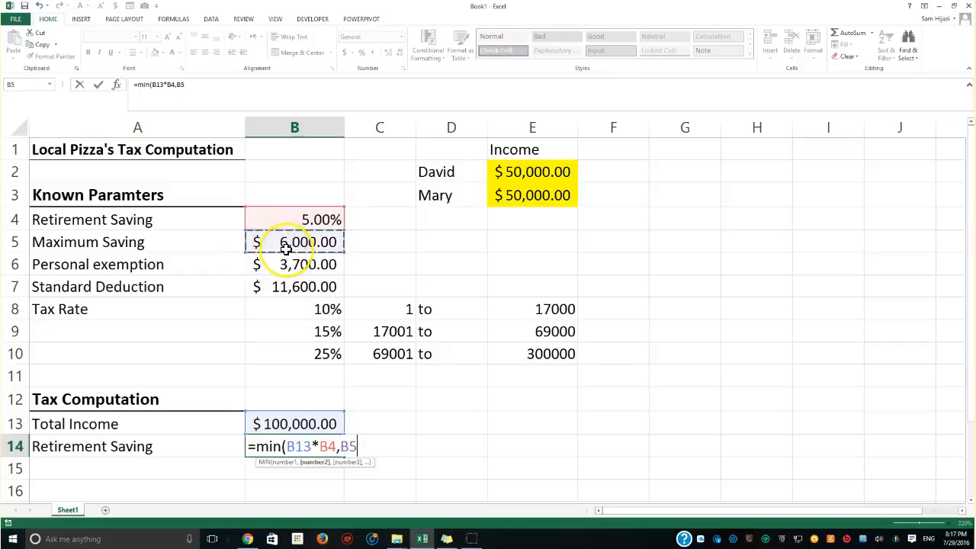
pyautogui.write(')')
pyautogui.press('Return')
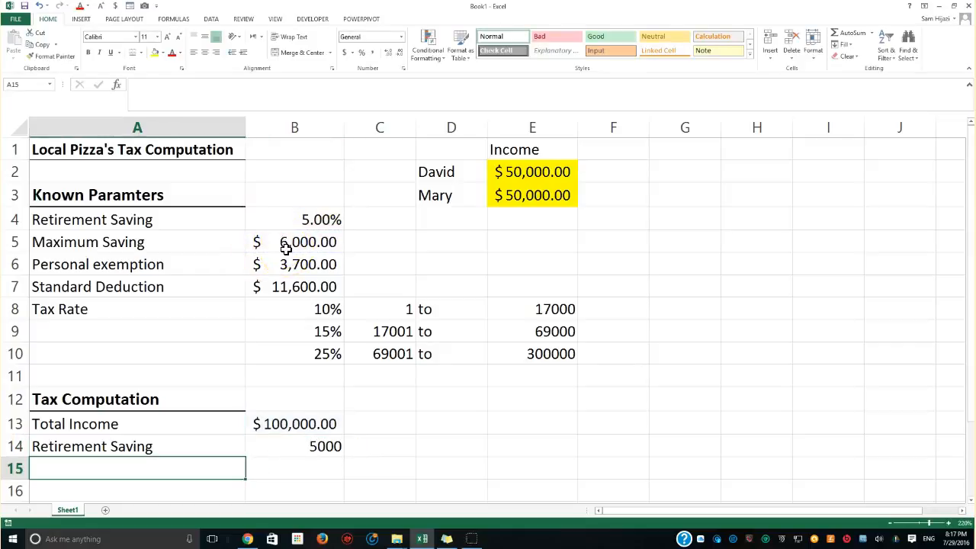
pyautogui.click(330, 446)
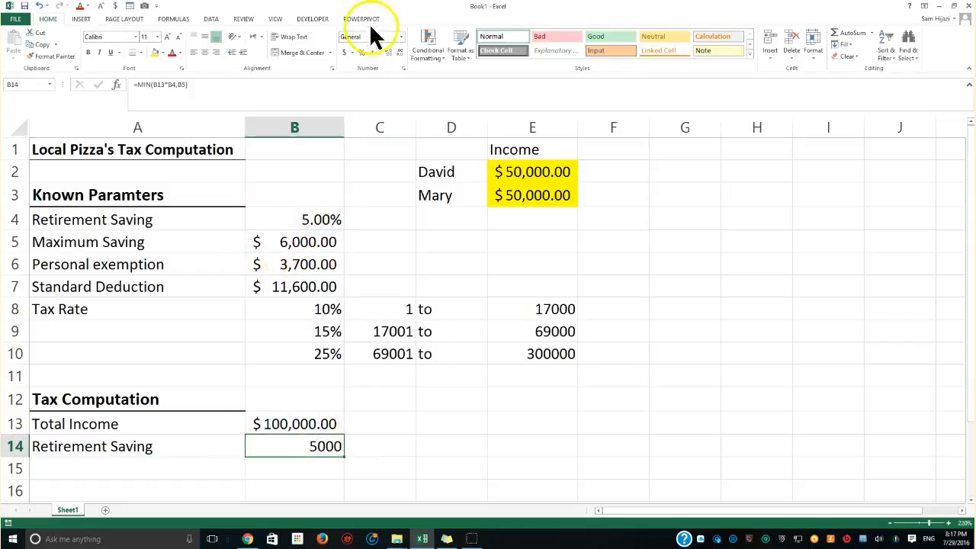
pyautogui.click(346, 53)
# Set the income in E2 to 80000 to test the saving cap, and inspect the MIN formula in B14
pyautogui.click(492, 171)
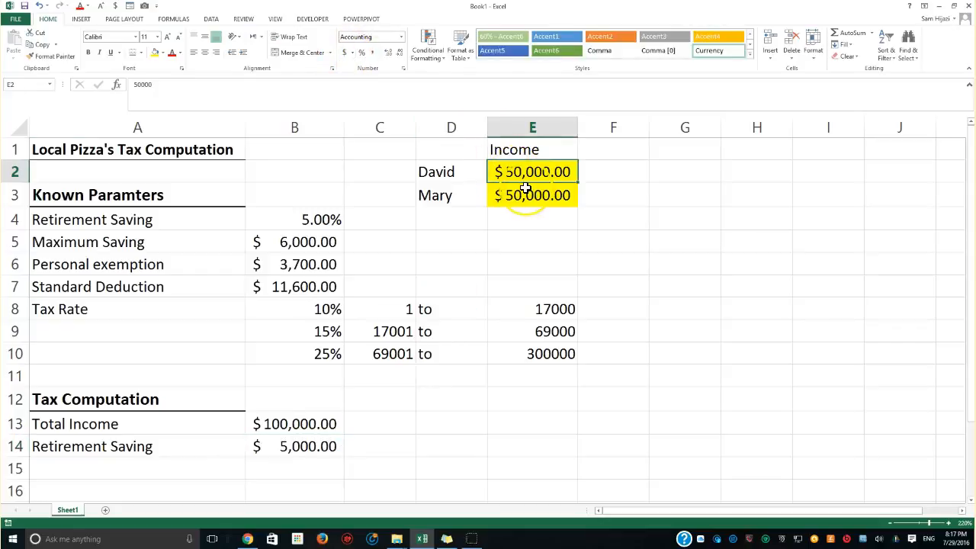
pyautogui.write('80000')
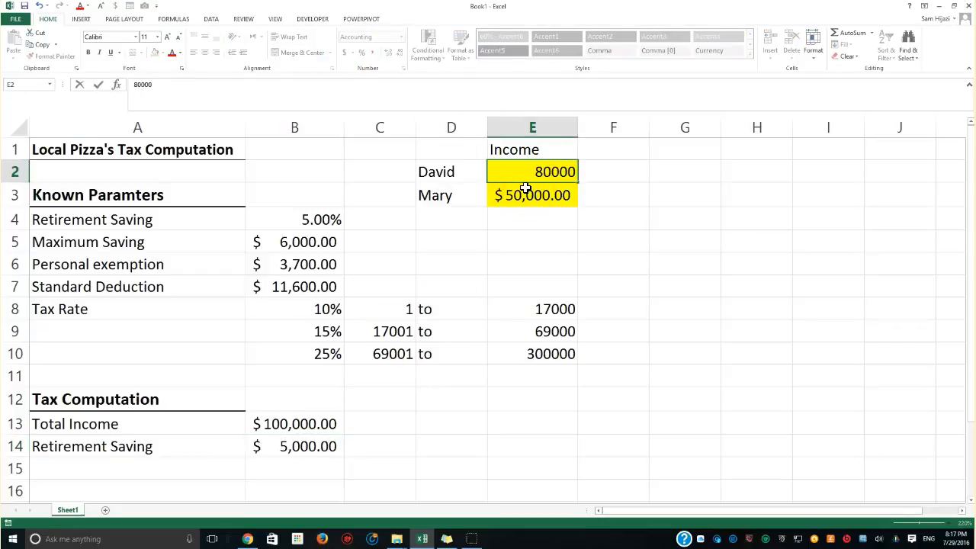
pyautogui.press('Return')
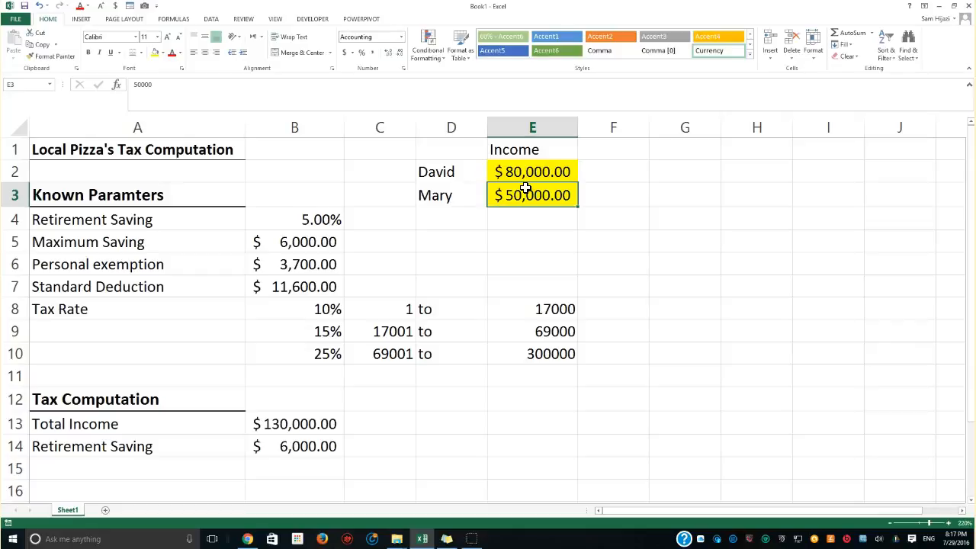
pyautogui.doubleClick(284, 450)
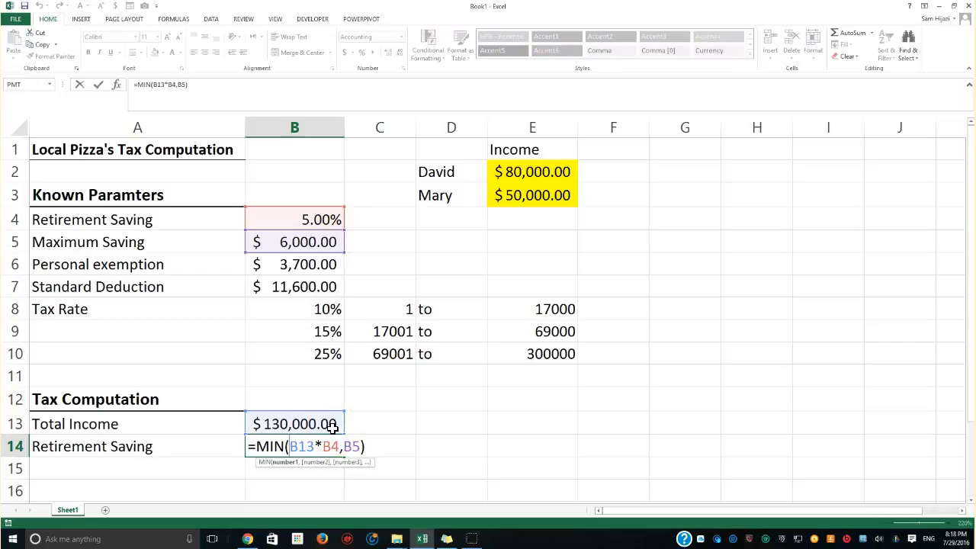
pyautogui.press('Return')
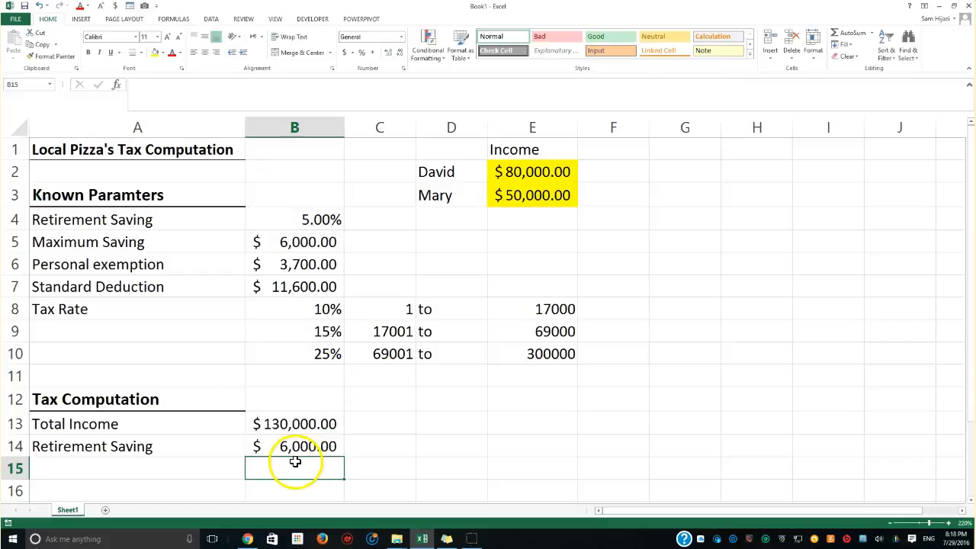
# Return the income in E2 to 50000
pyautogui.click(122, 468)
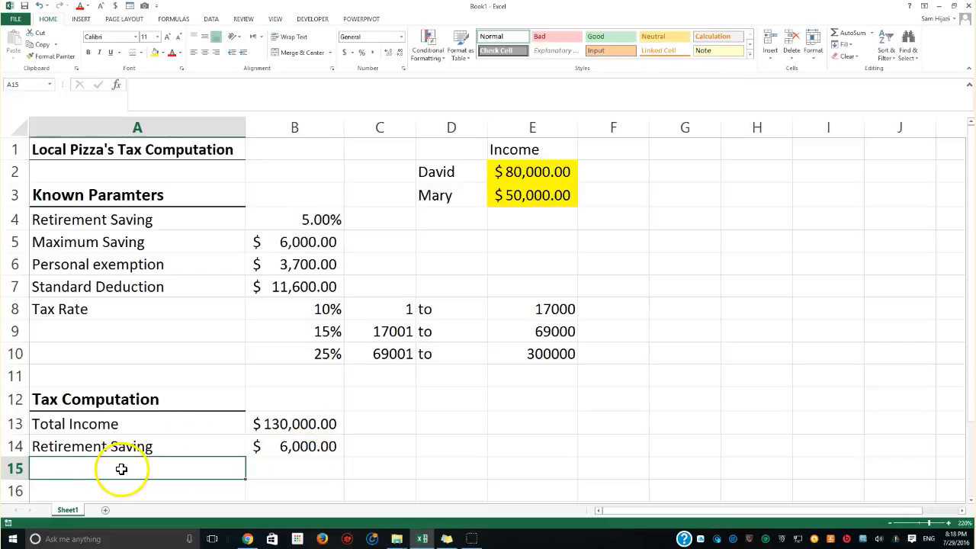
pyautogui.click(519, 169)
pyautogui.write('50000')
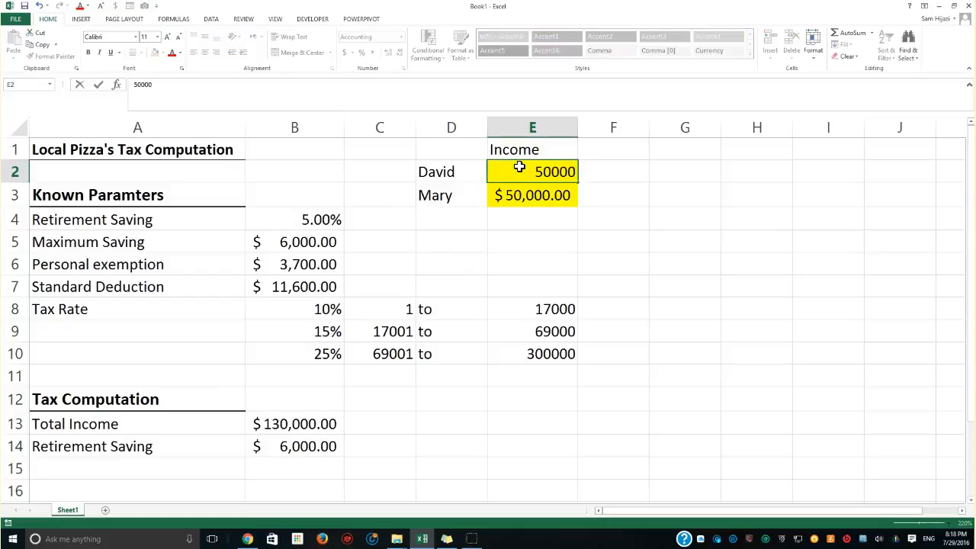
pyautogui.press('Return')
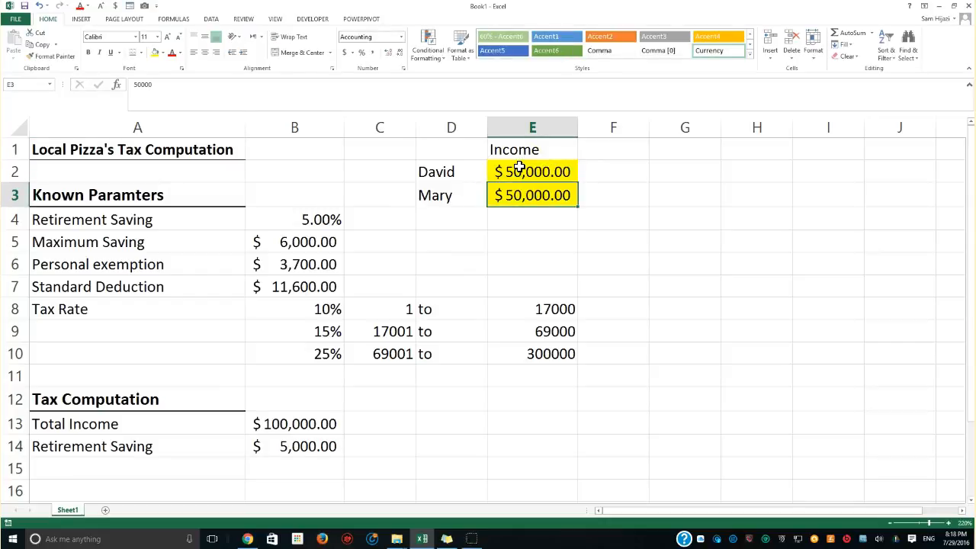
# Enter the label "Personal Exemption" in A15, below Retirement Saving
pyautogui.click(73, 466)
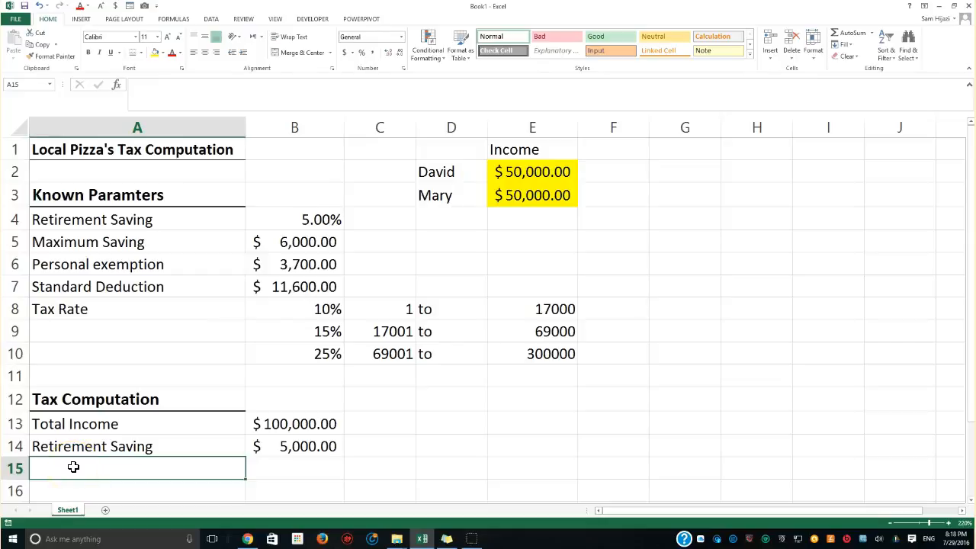
pyautogui.write('Pers')
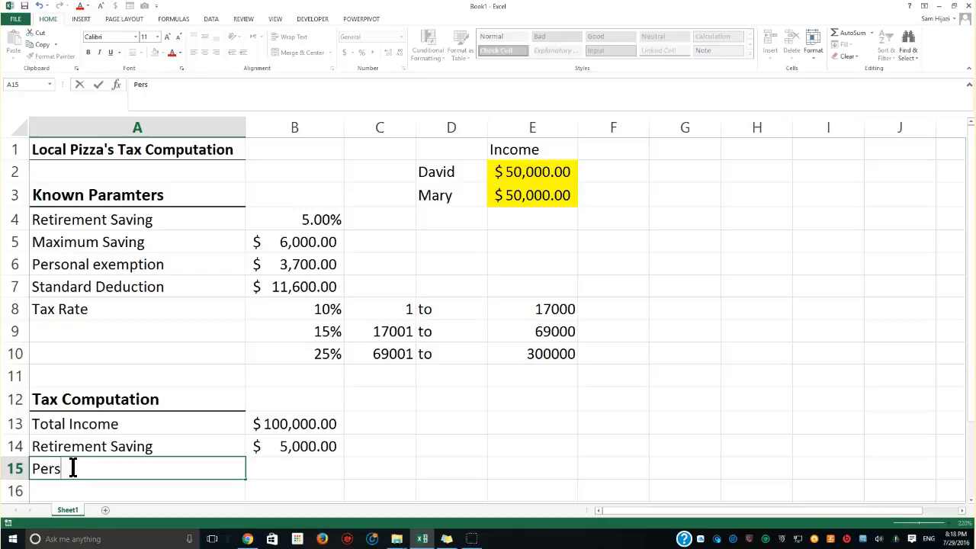
pyautogui.write('onal Exc')
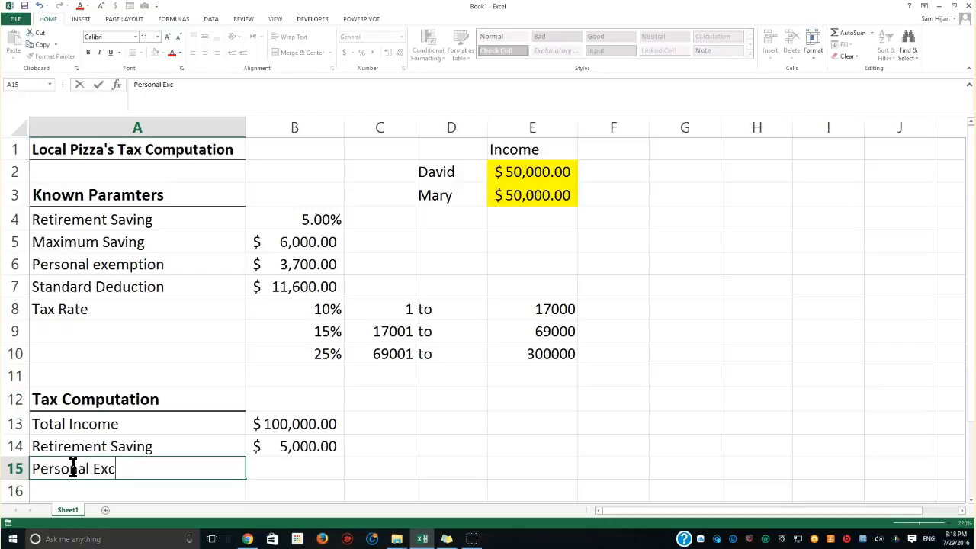
pyautogui.press('BackSpace')
pyautogui.write('emption')
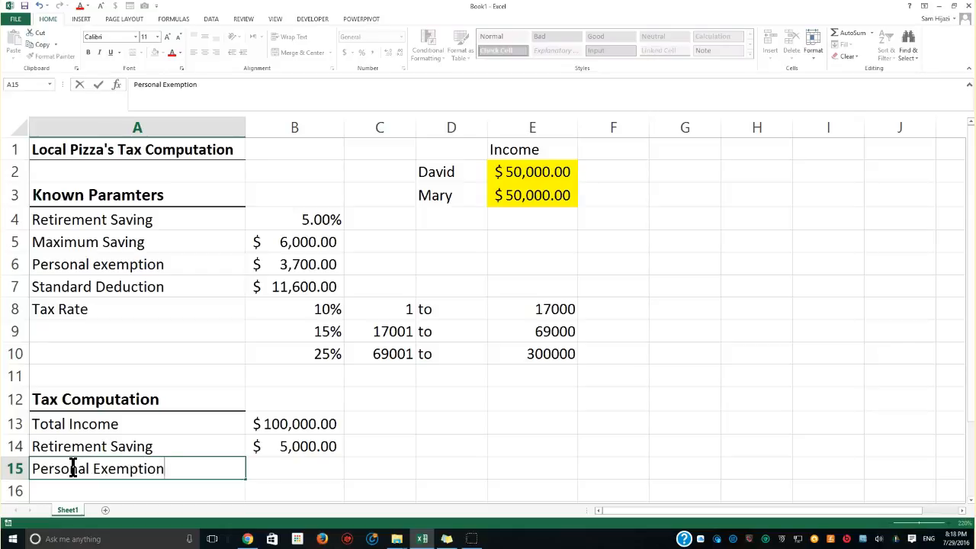
# Calculate the Personal Exemption for two people in B15 with the formula =2*B6
pyautogui.press('Tab')
pyautogui.write('=2')
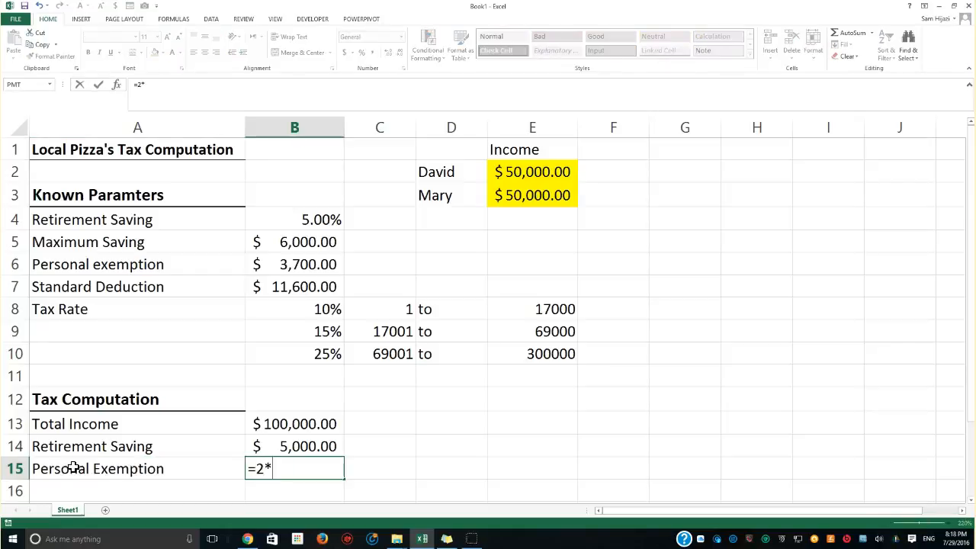
pyautogui.write('*')
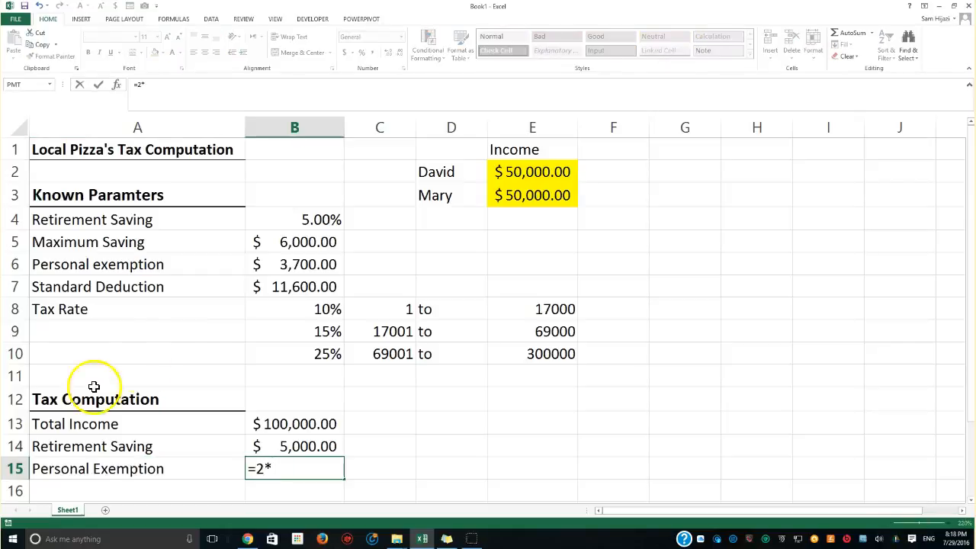
pyautogui.click(309, 264)
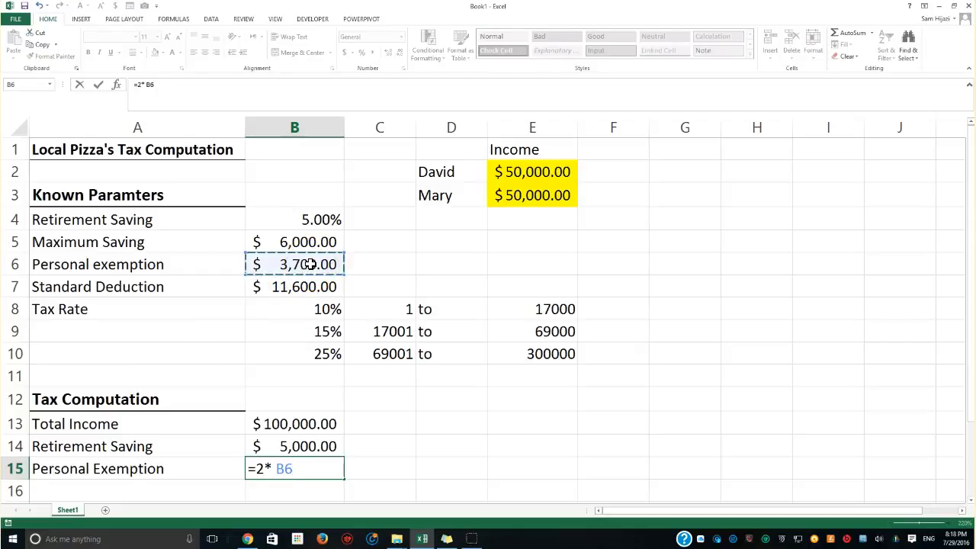
pyautogui.press('Return')
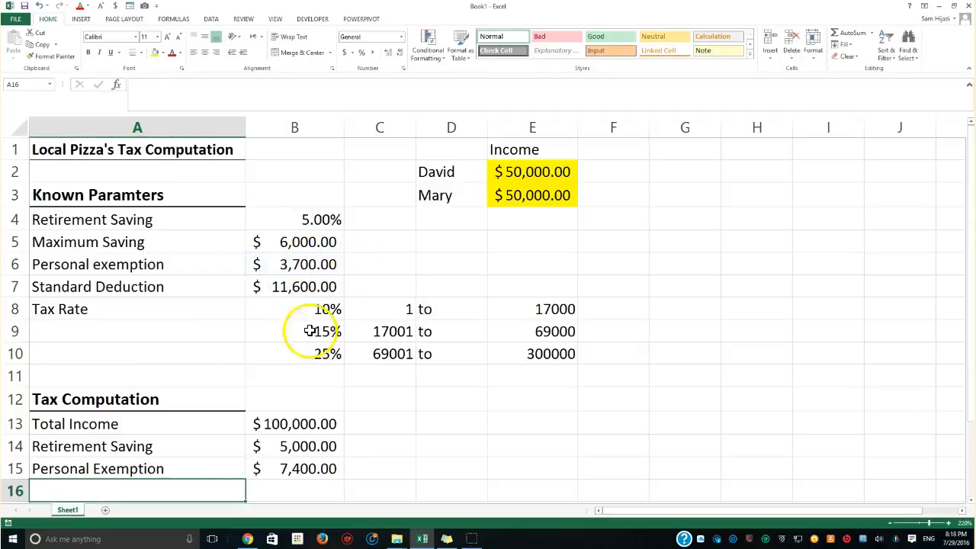
# Add a "Standard Deduction" row in A16 and link B16 to the parameter value with =B7
pyautogui.scroll(-1, 183, 457)
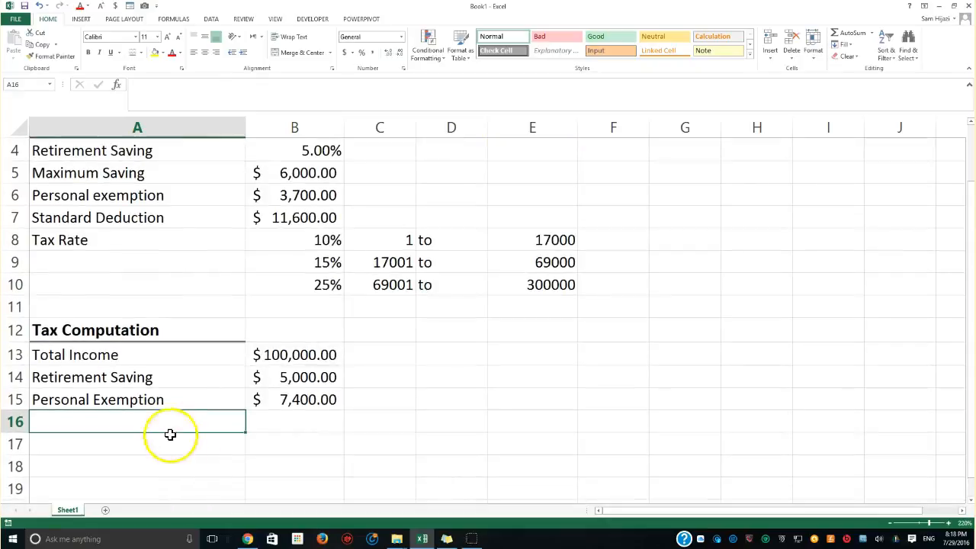
pyautogui.click(927, 525)
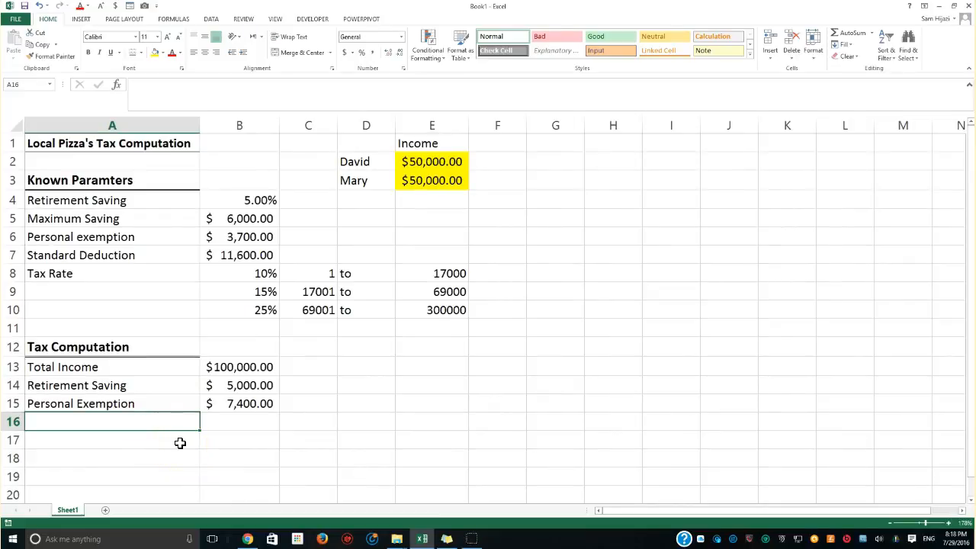
pyautogui.write('Standard Deduction')
pyautogui.press('Tab')
pyautogui.write('=')
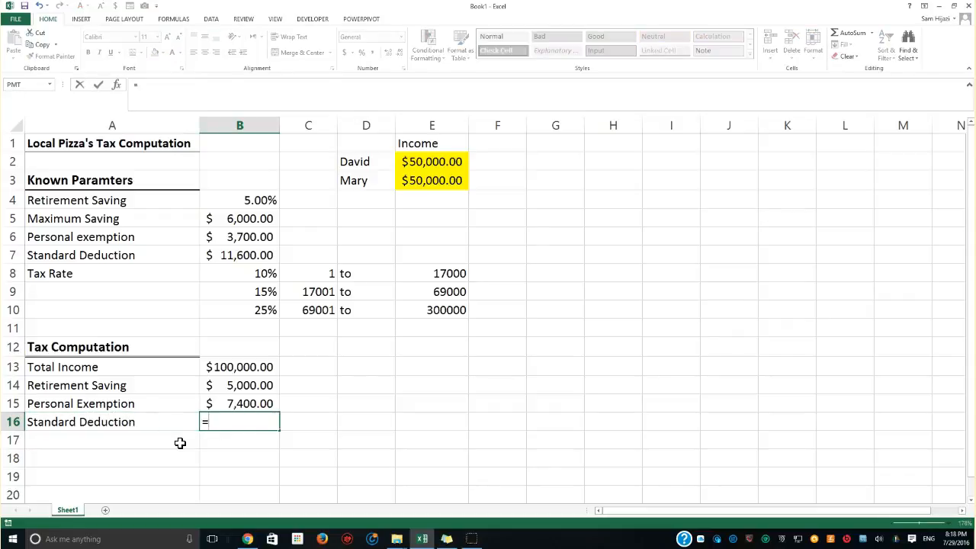
pyautogui.click(253, 258)
pyautogui.press('Return')
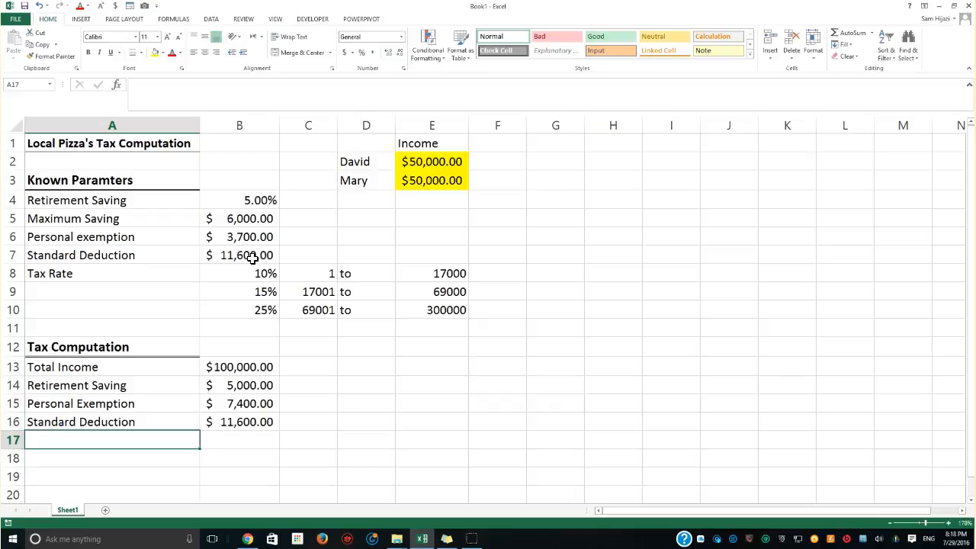
# Add a "Taxable Income" row in A17 and calculate it in B17 with =B13-SUM(B14:B16)
pyautogui.write('Tax')
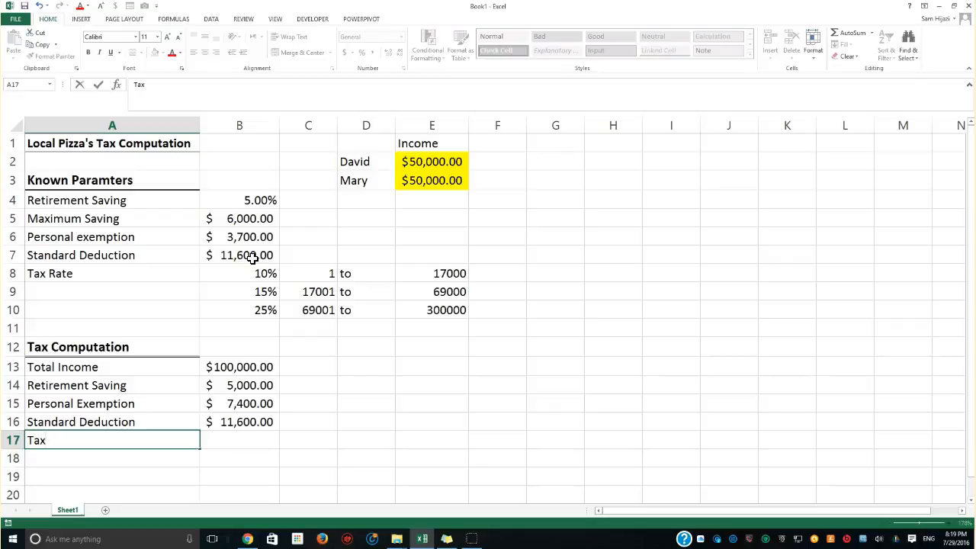
pyautogui.write('ncome')
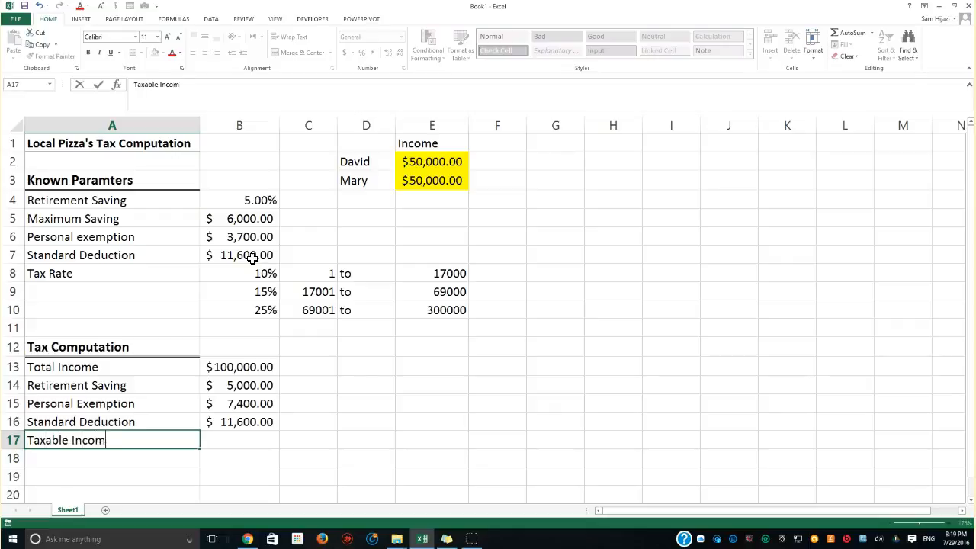
pyautogui.press('Tab')
pyautogui.write('=')
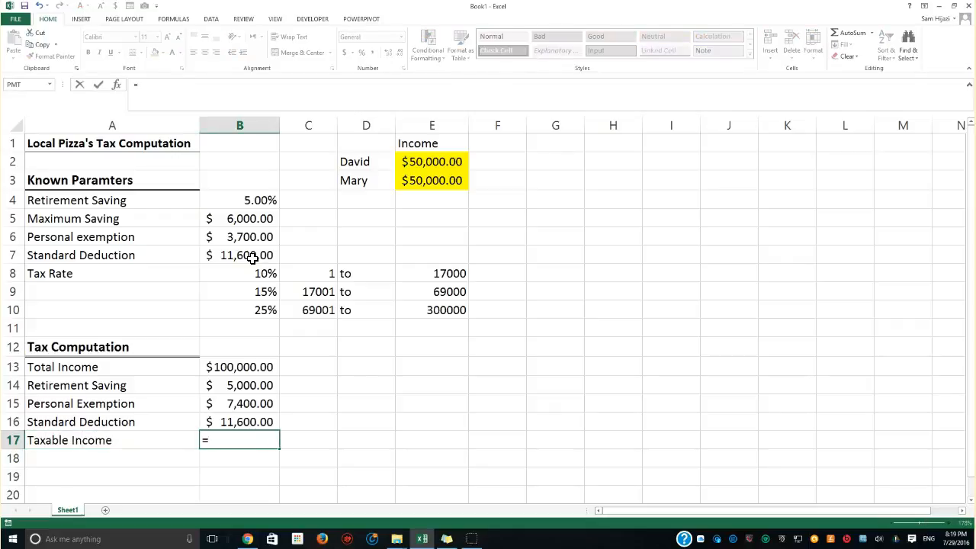
pyautogui.click(241, 367)
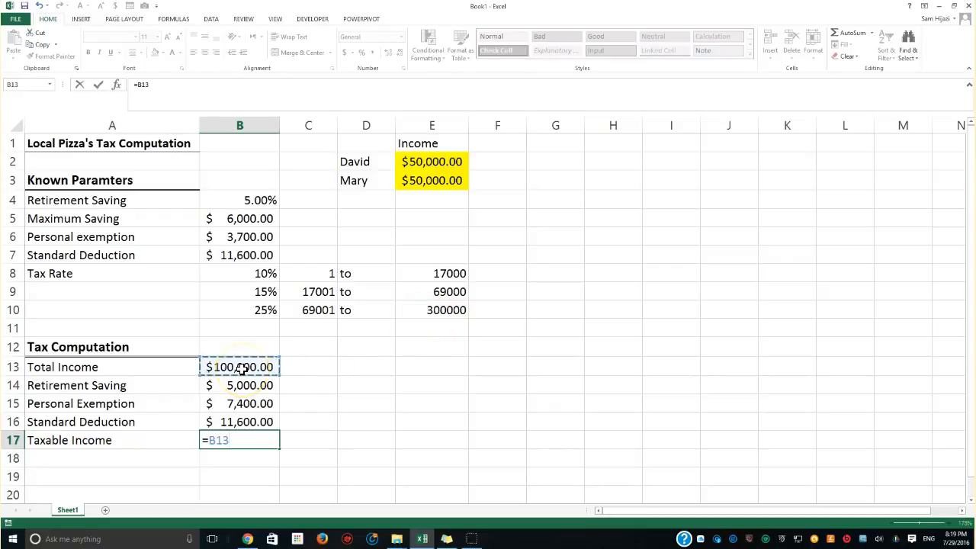
pyautogui.write('0')
pyautogui.press('BackSpace')
pyautogui.write('-sum(')
pyautogui.click(248, 368)
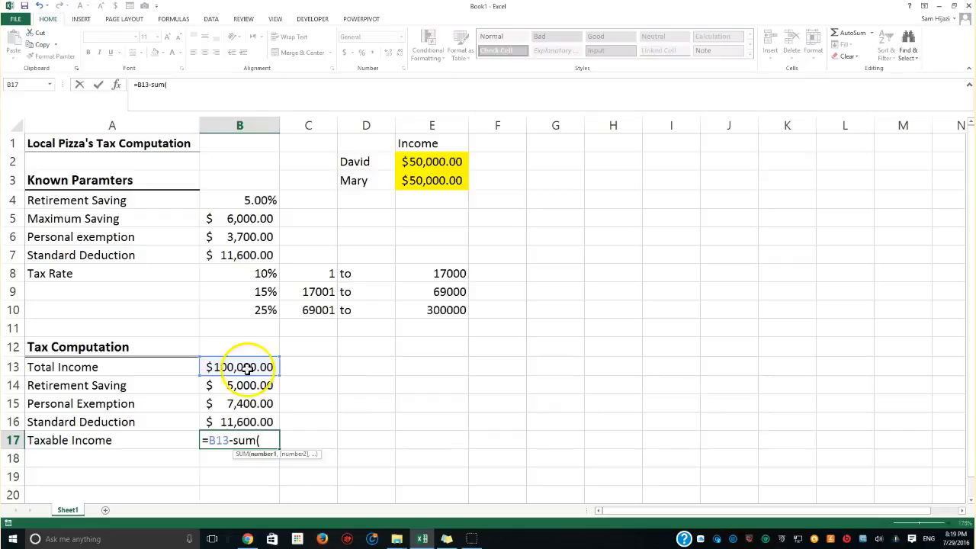
pyautogui.moveTo(268, 387); pyautogui.dragTo(263, 420)
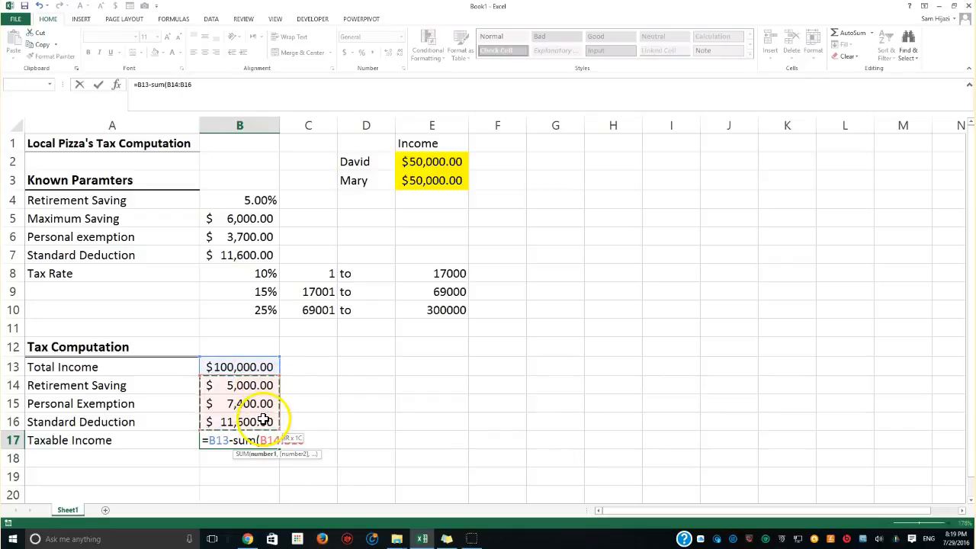
pyautogui.write(')')
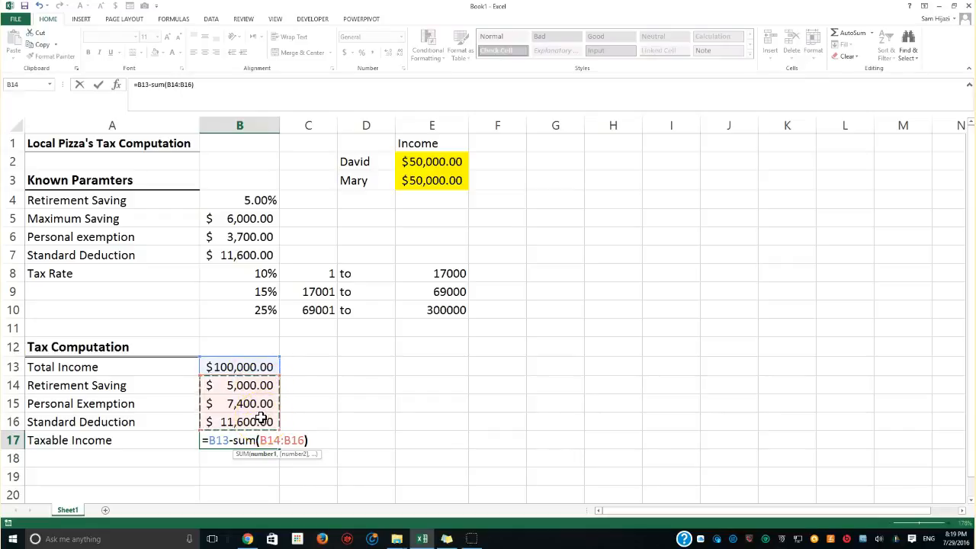
pyautogui.press('Return')
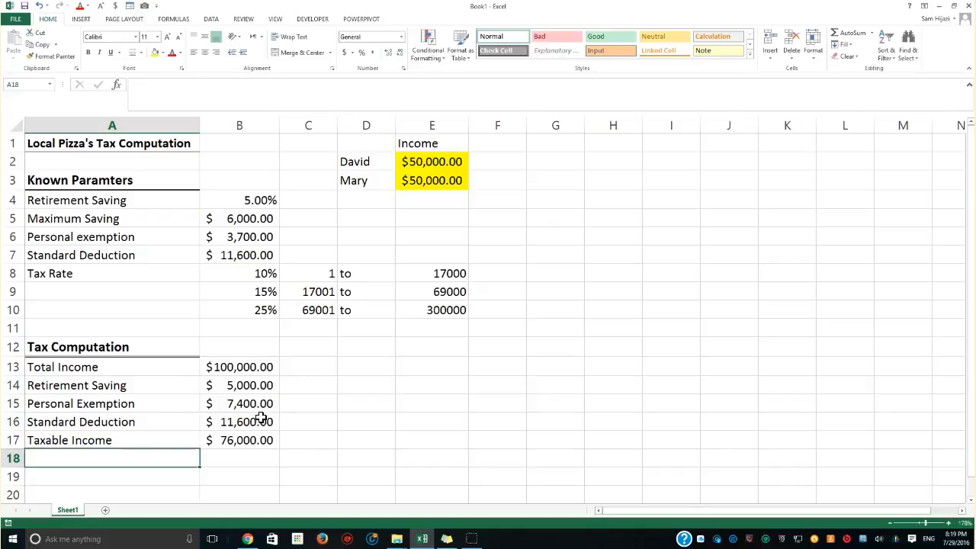
# Fill the Taxable Income label and amount in A17:B17 with green
pyautogui.click(215, 440)
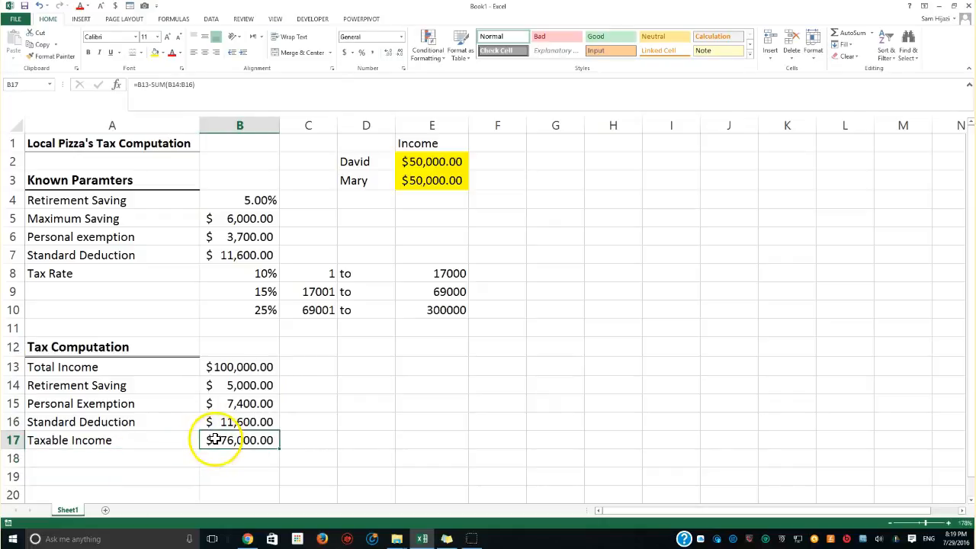
pyautogui.click(160, 52)
pyautogui.click(188, 130)
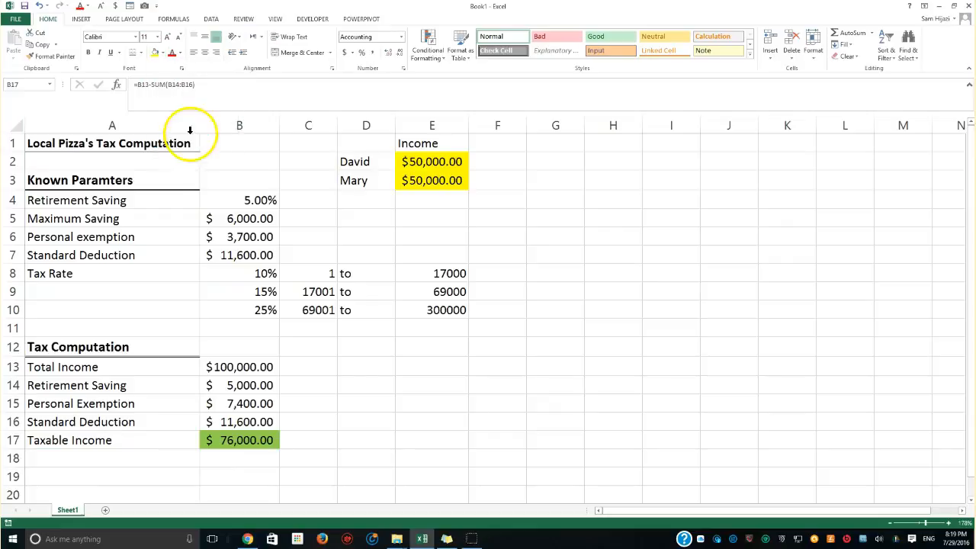
pyautogui.click(66, 447)
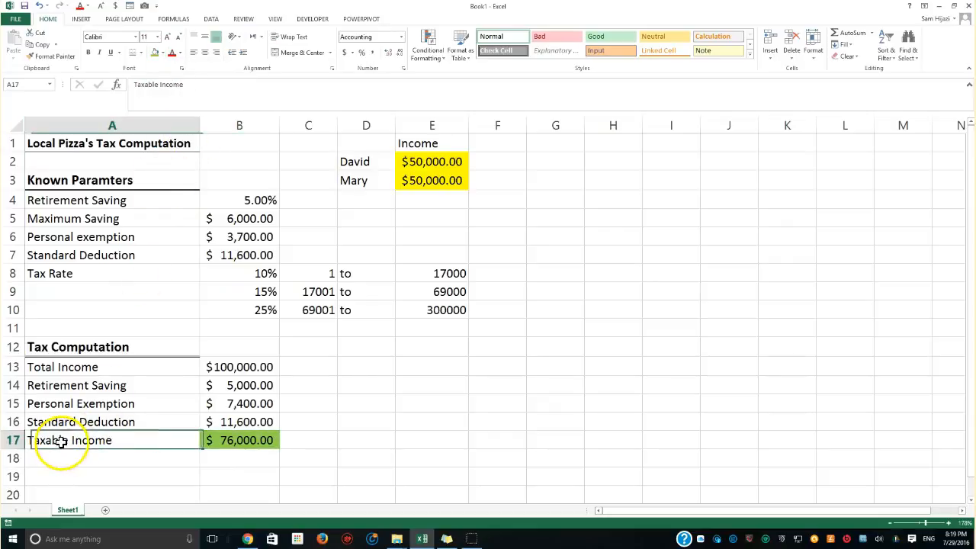
pyautogui.moveTo(199, 444); pyautogui.dragTo(209, 442)
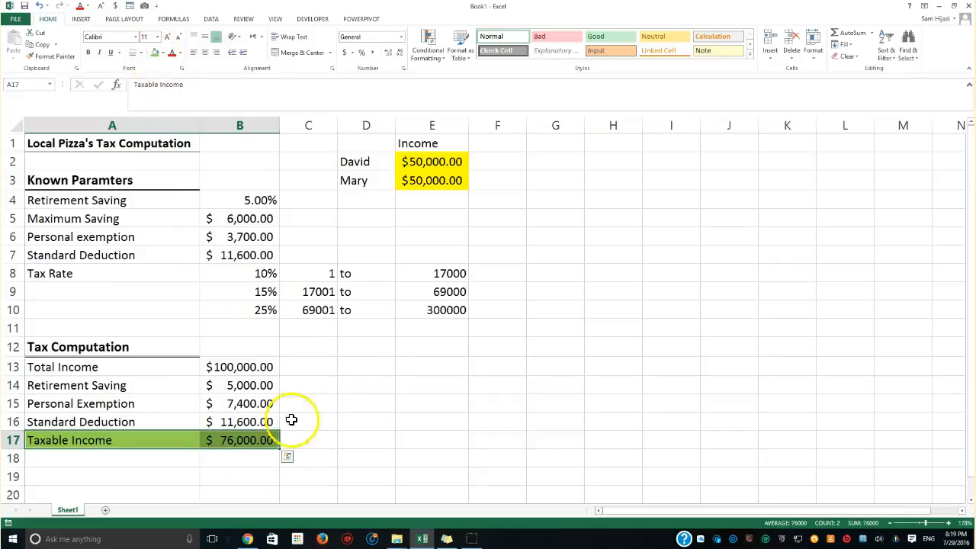
pyautogui.click(446, 273)
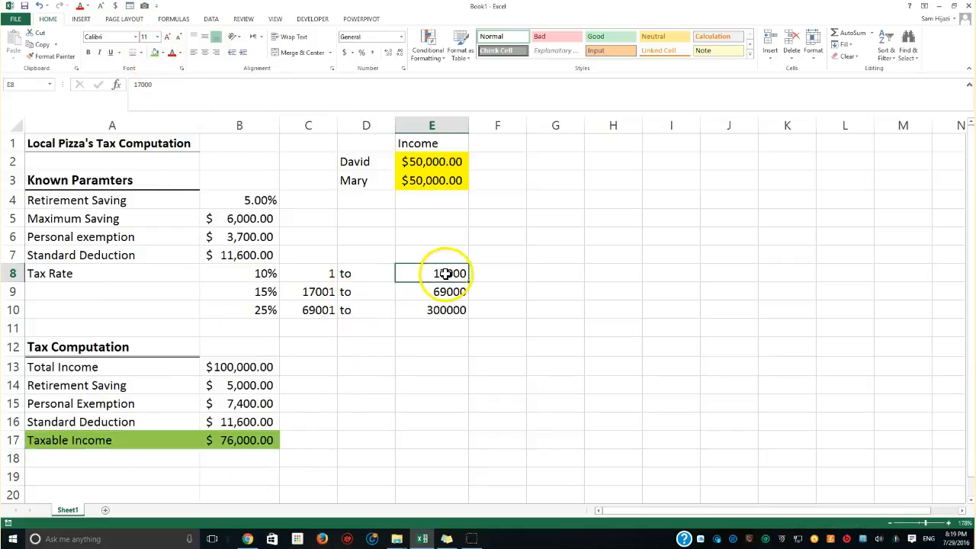
pyautogui.click(241, 440)
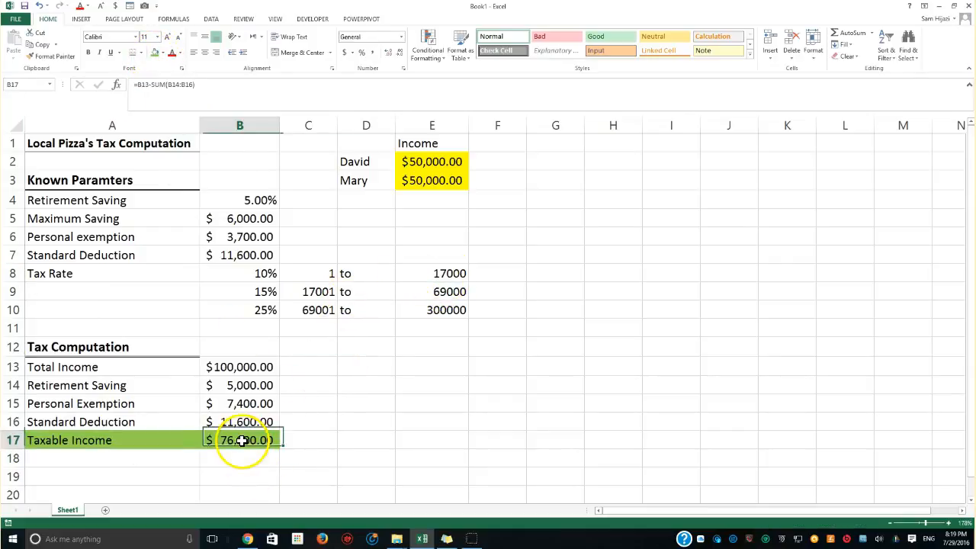
pyautogui.click(262, 274)
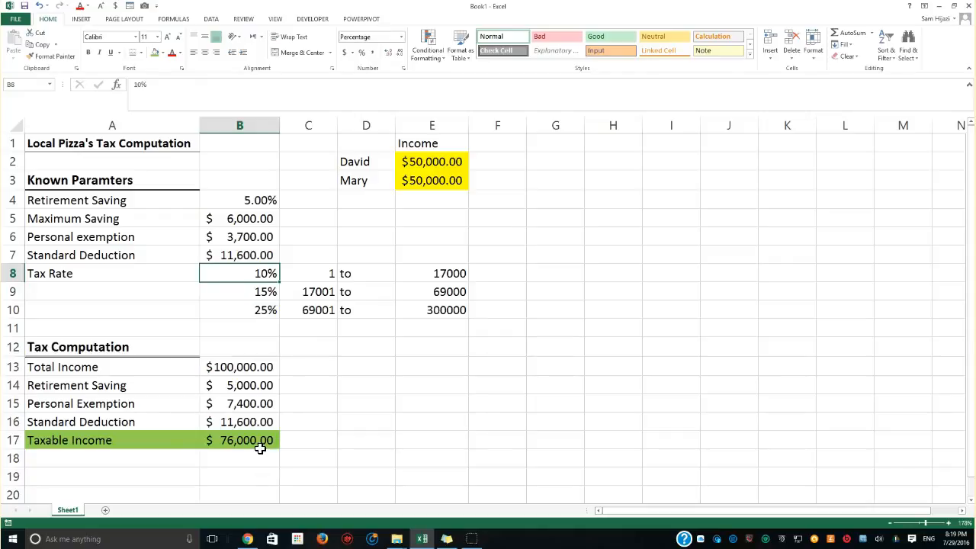
pyautogui.click(264, 290)
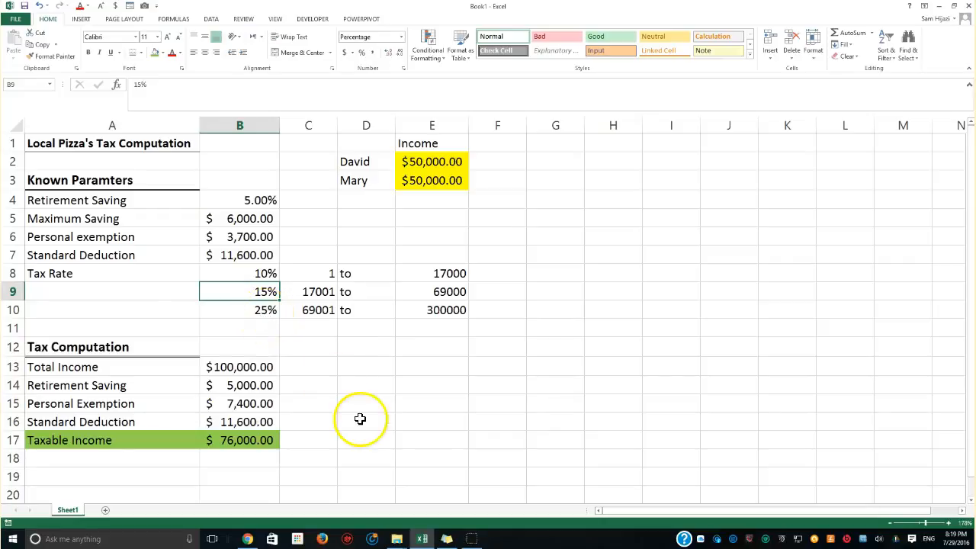
# Enter the label "Tax @ 10% Rate" in A18, below Taxable Income
pyautogui.scroll(-1, 362, 420)
pyautogui.click(168, 405)
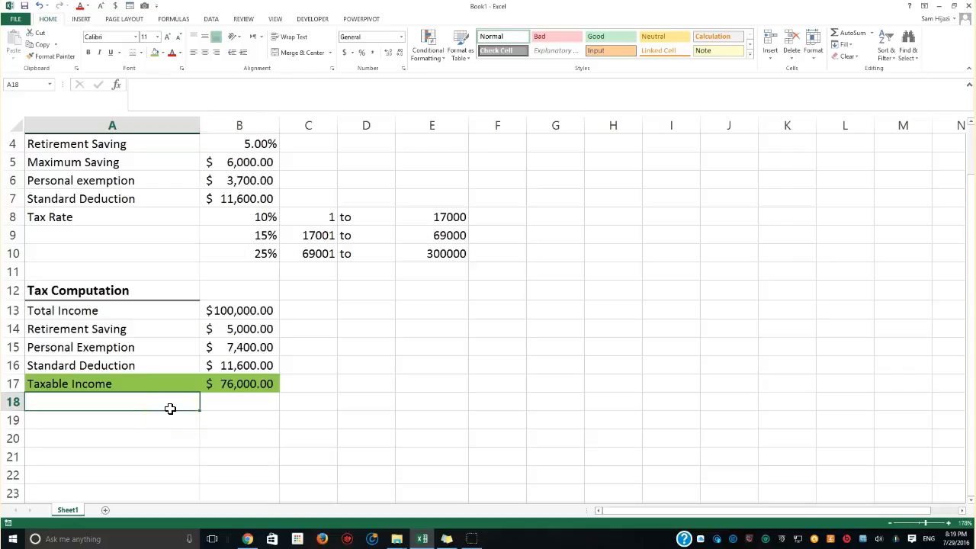
pyautogui.write('Tax @')
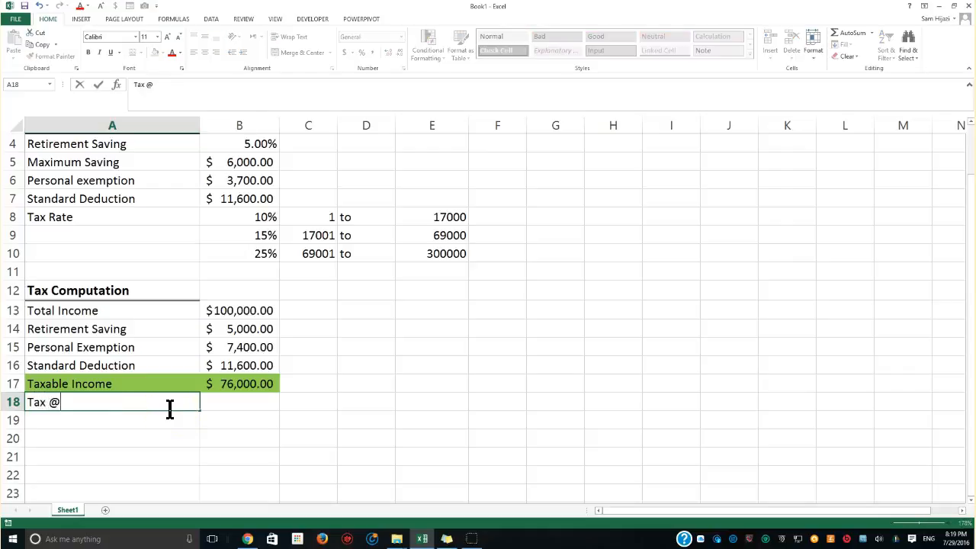
pyautogui.write(' 10% Rate')
# Calculate the tax at the 10% rate in B18 with =B8*MIN(B17,E8)
pyautogui.press('Tab')
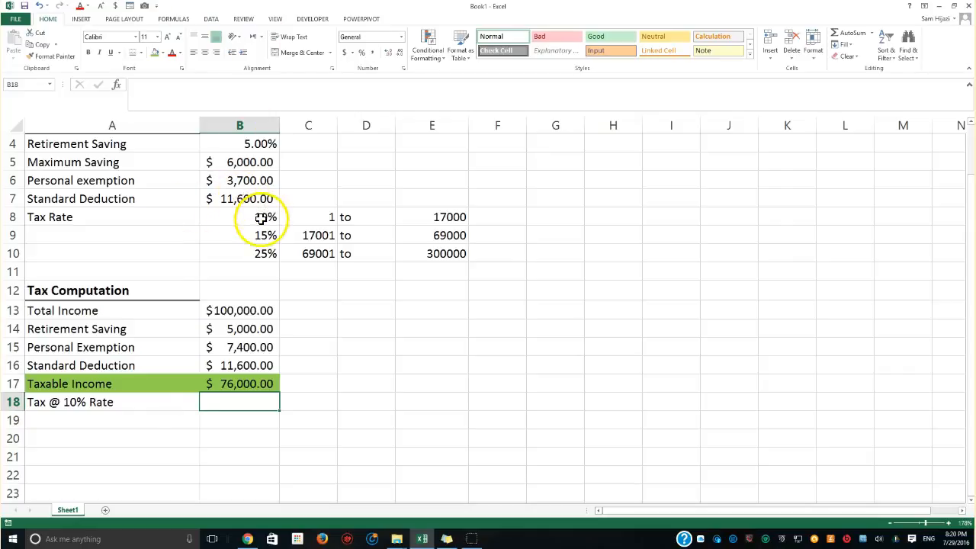
pyautogui.write('=')
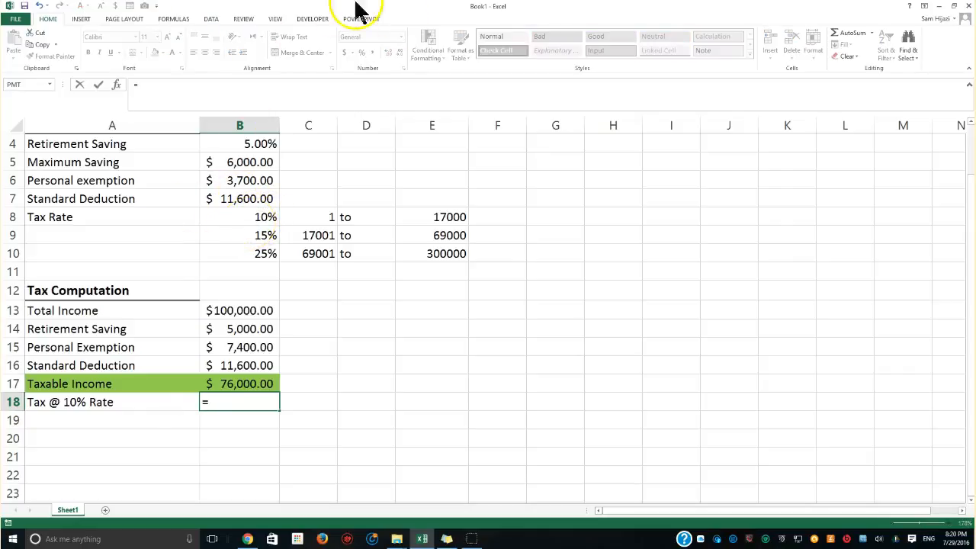
pyautogui.click(262, 218)
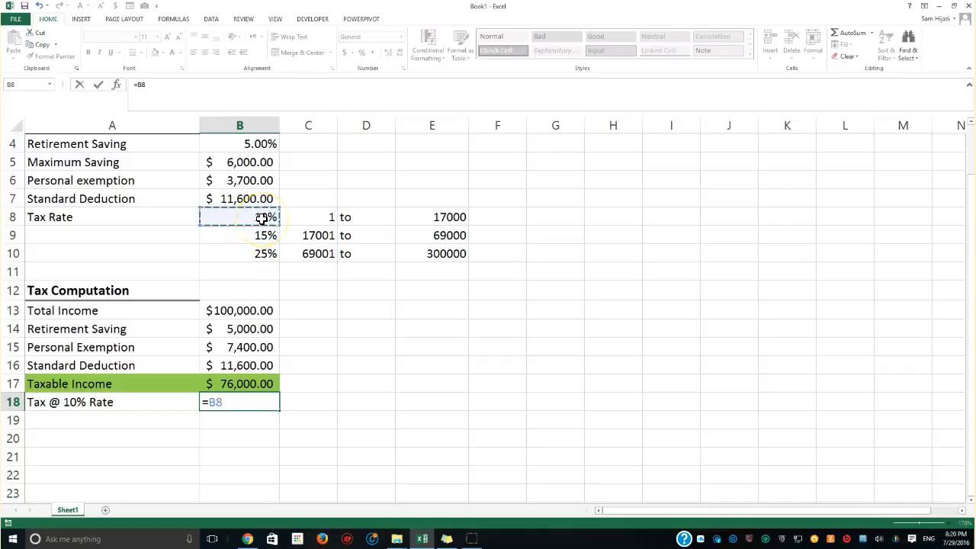
pyautogui.write('*min')
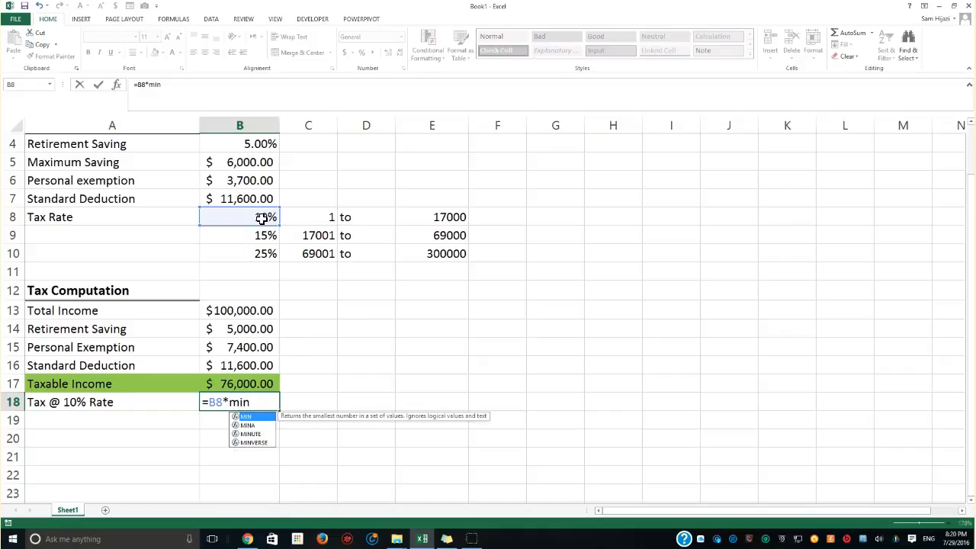
pyautogui.write('(')
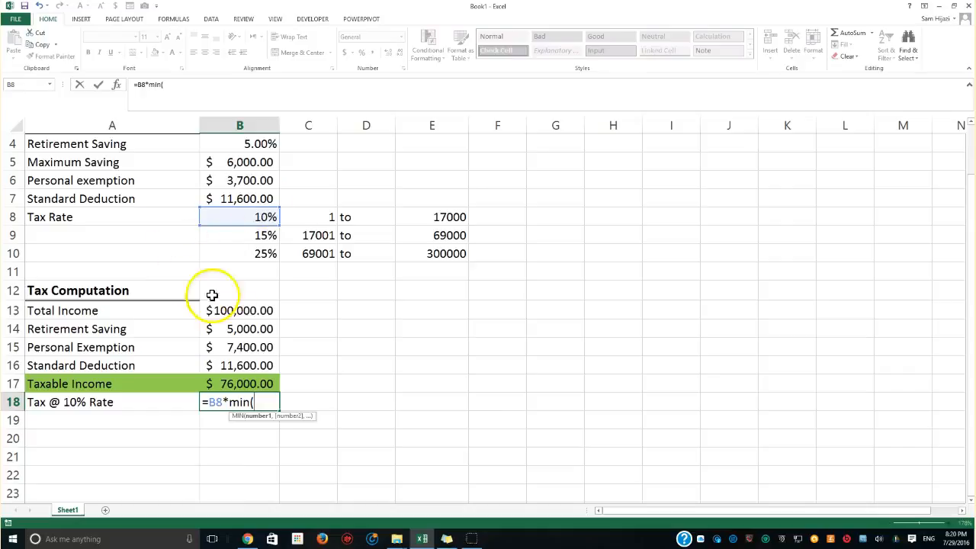
pyautogui.click(248, 381)
pyautogui.write(',')
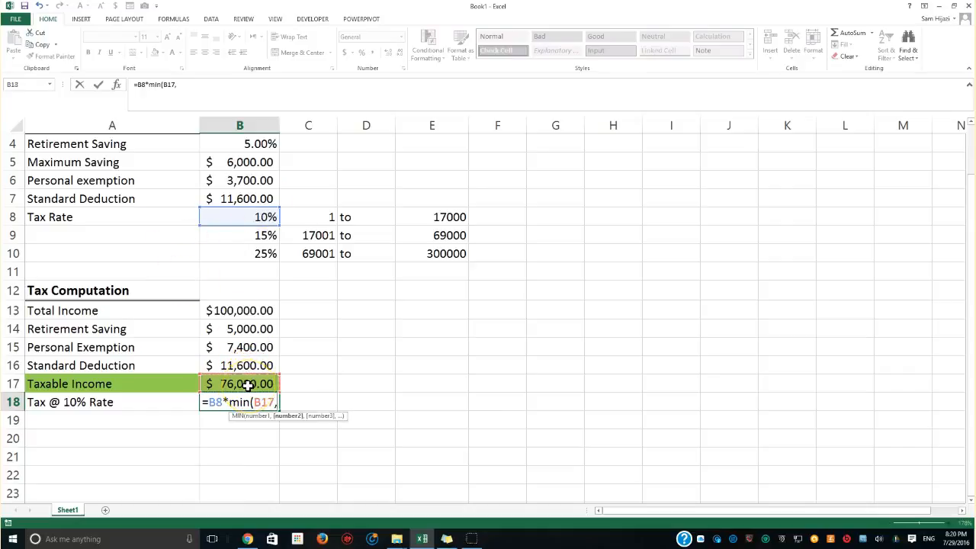
pyautogui.click(441, 216)
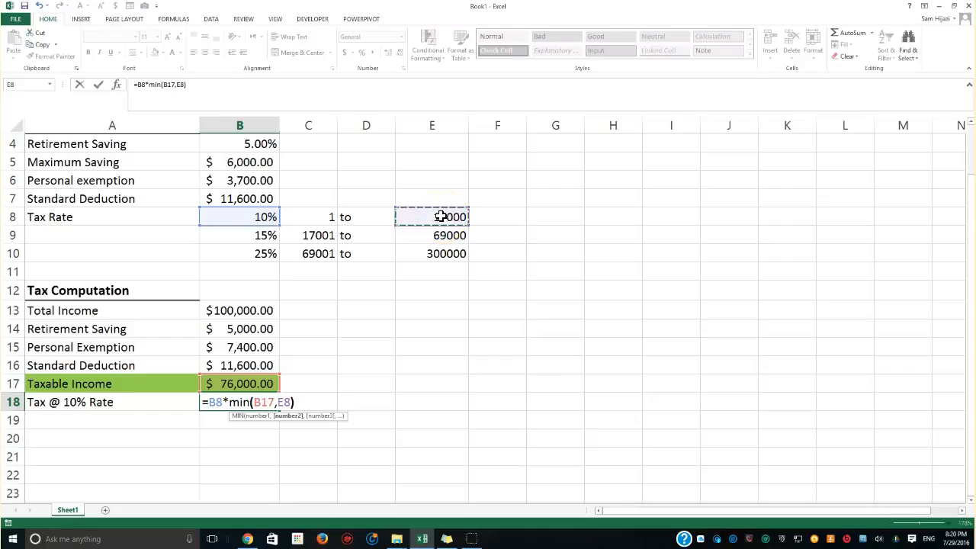
pyautogui.write(')')
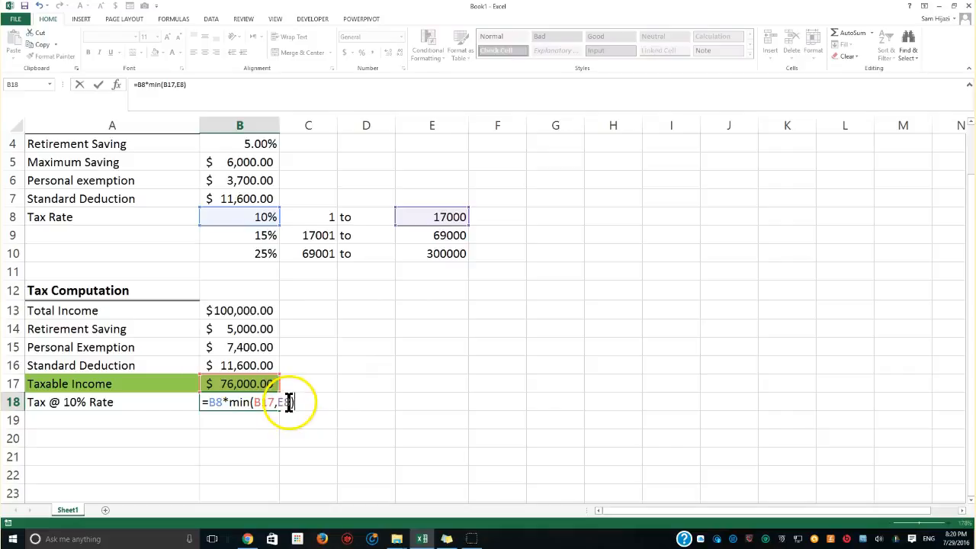
pyautogui.moveTo(290, 402); pyautogui.dragTo(277, 404)
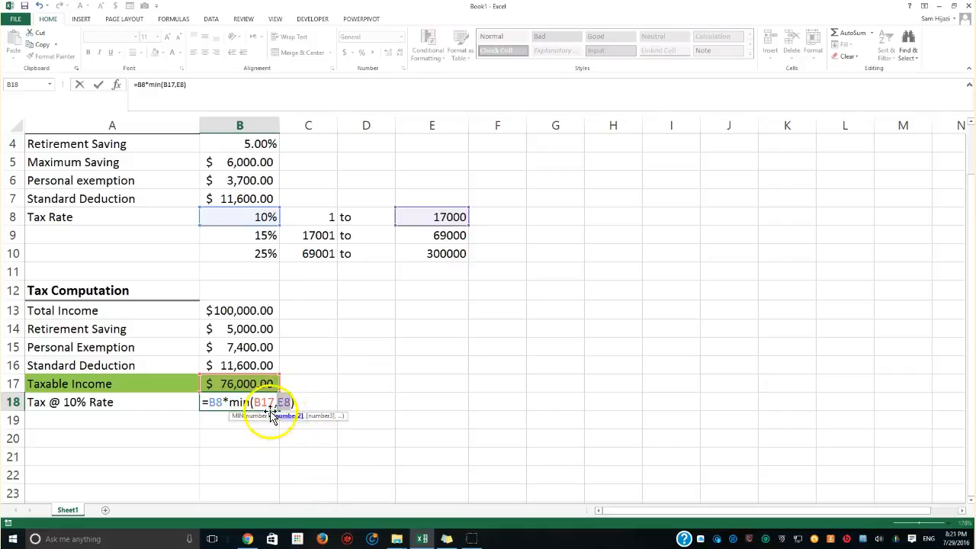
pyautogui.moveTo(223, 403); pyautogui.dragTo(204, 403)
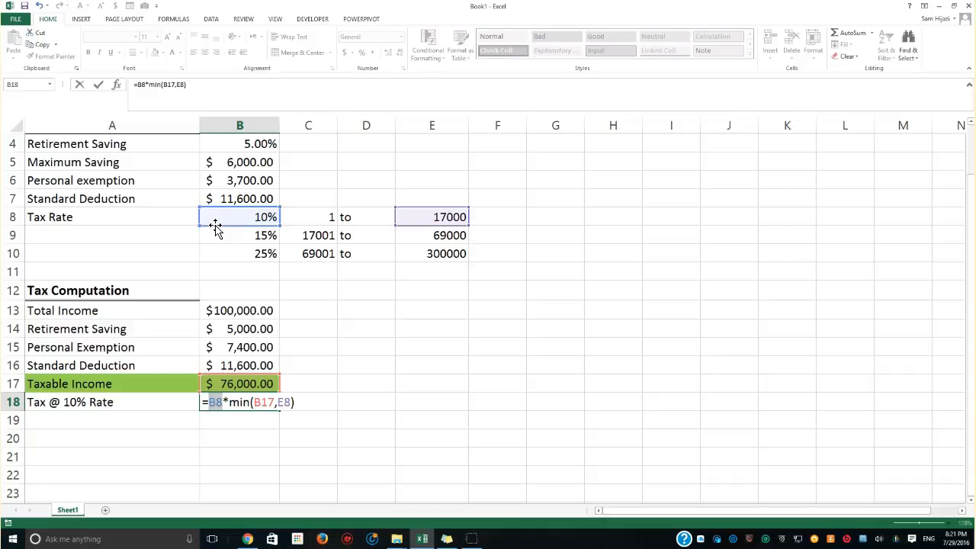
pyautogui.press('Return')
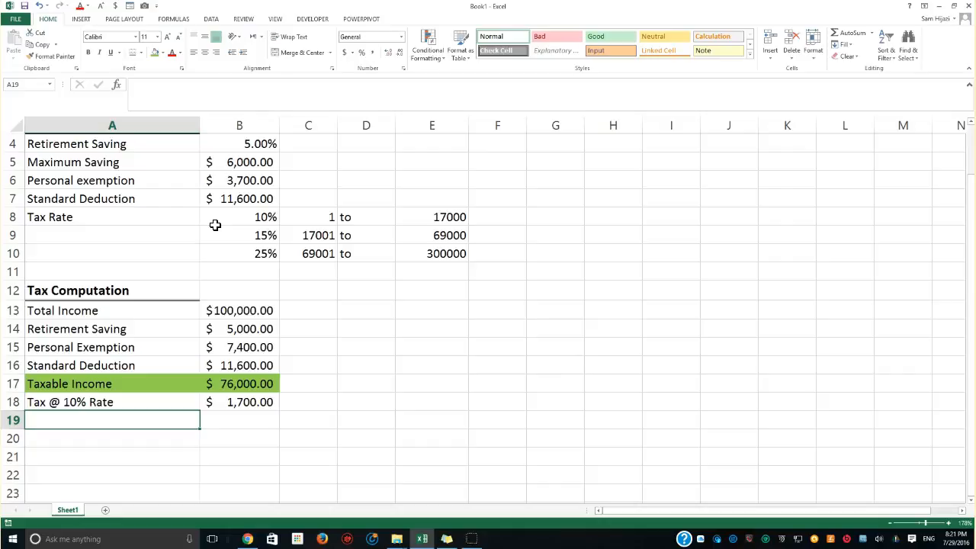
# Enter the label "Tax @ 15% Rate" in A19, below the 10% tax row
pyautogui.write('Tax')
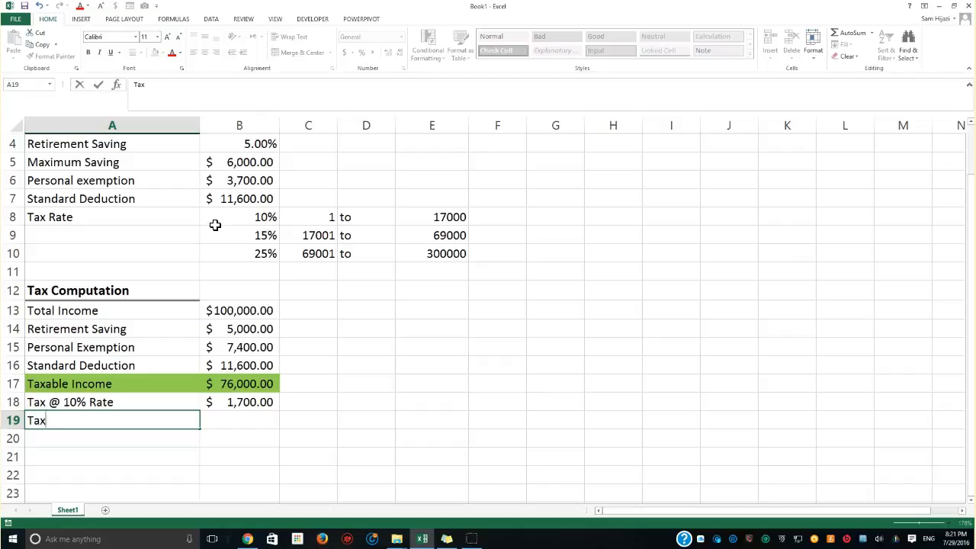
pyautogui.write(' @  15% Rate')
pyautogui.press('Tab')
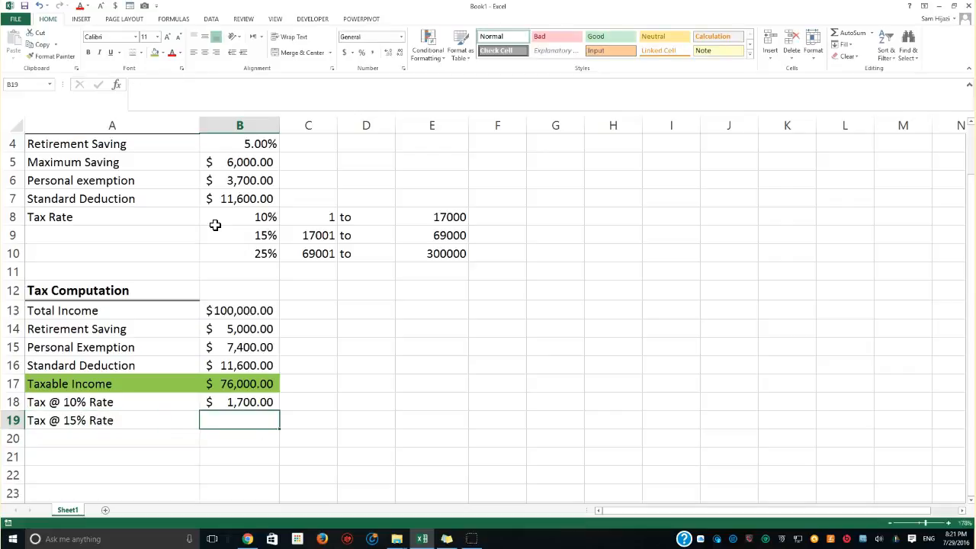
# Start an IF formula in B19 that tests whether taxable income exceeds the 10% bracket's upper limit, B17>E8
pyautogui.write('=')
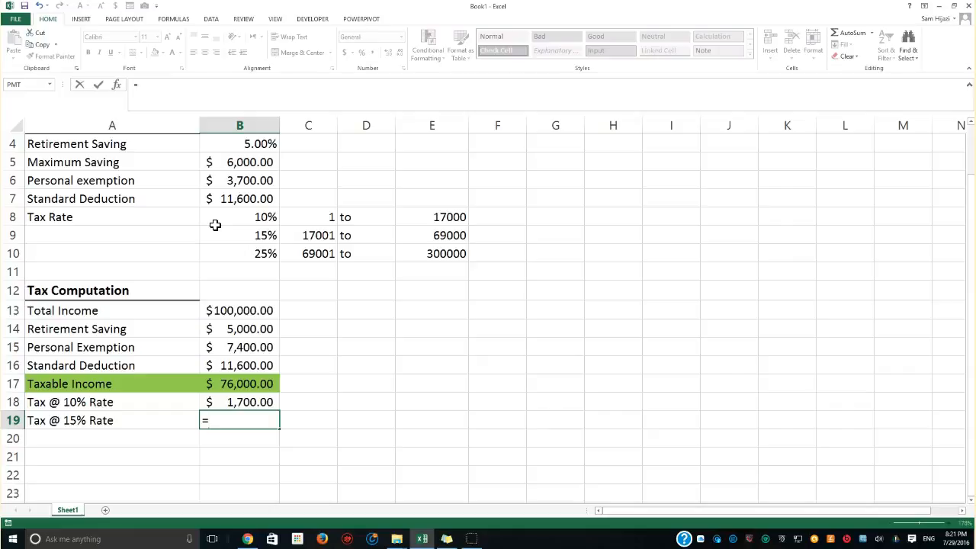
pyautogui.write('if(')
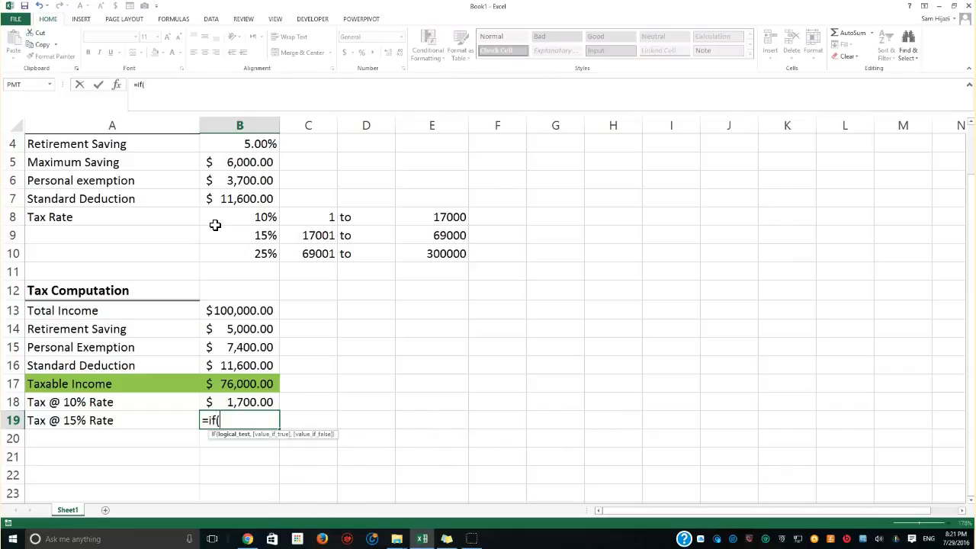
pyautogui.click(256, 384)
pyautogui.write('>')
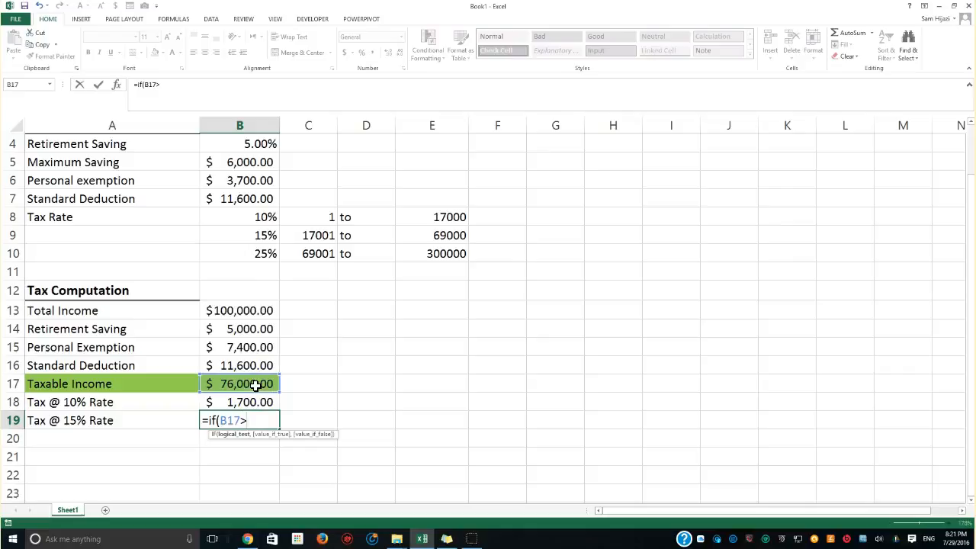
pyautogui.click(449, 217)
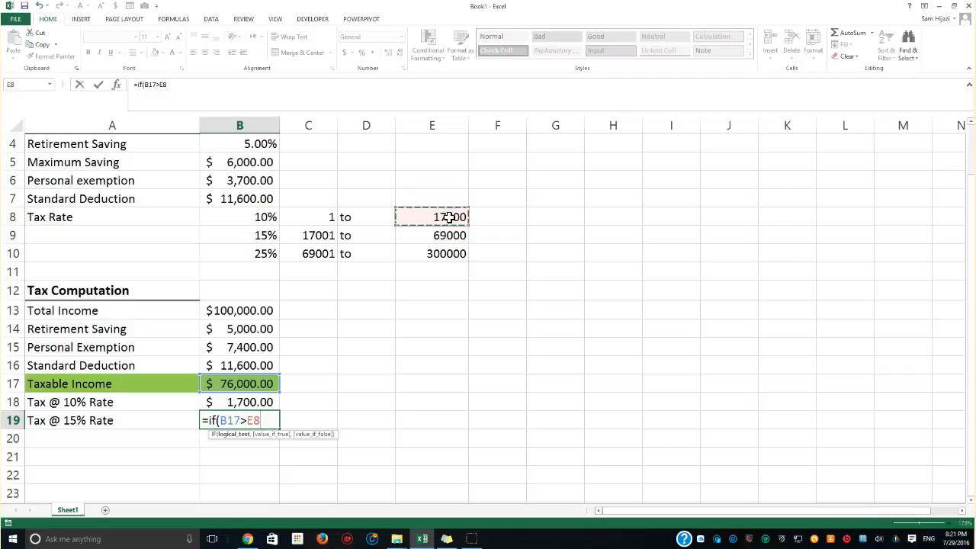
pyautogui.write(',')
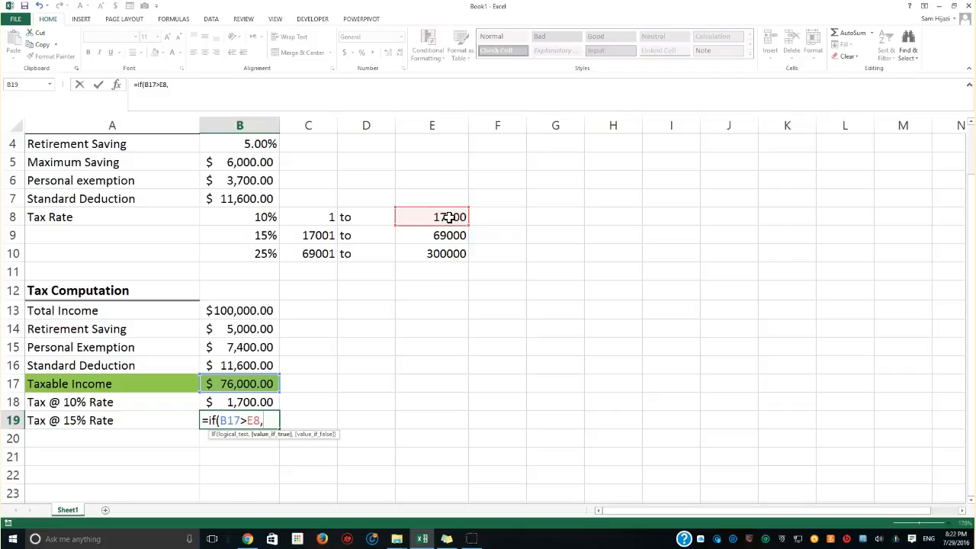
# Complete the IF arguments in B19 with B9*MIN(B17,E9)-E8 as the true value and 0 as the false value
pyautogui.click(252, 237)
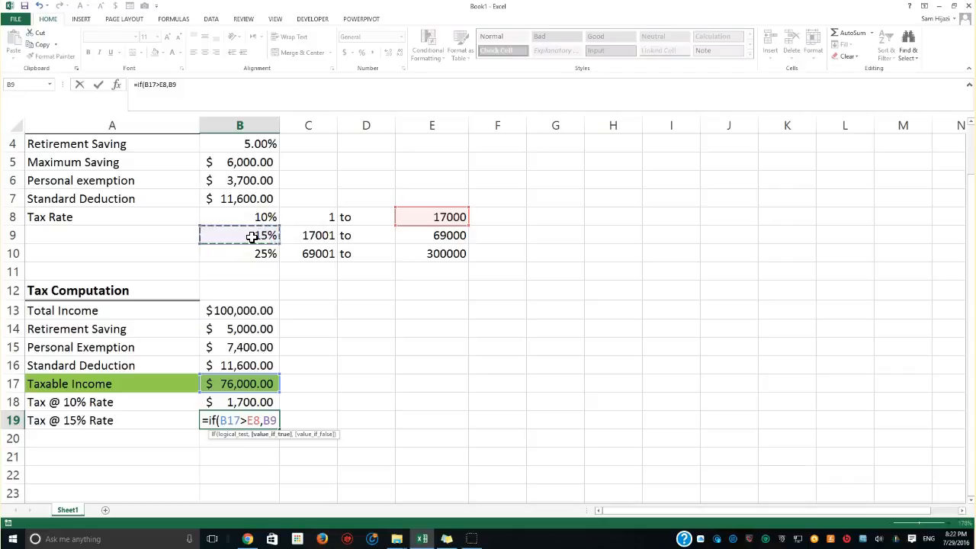
pyautogui.write('*)')
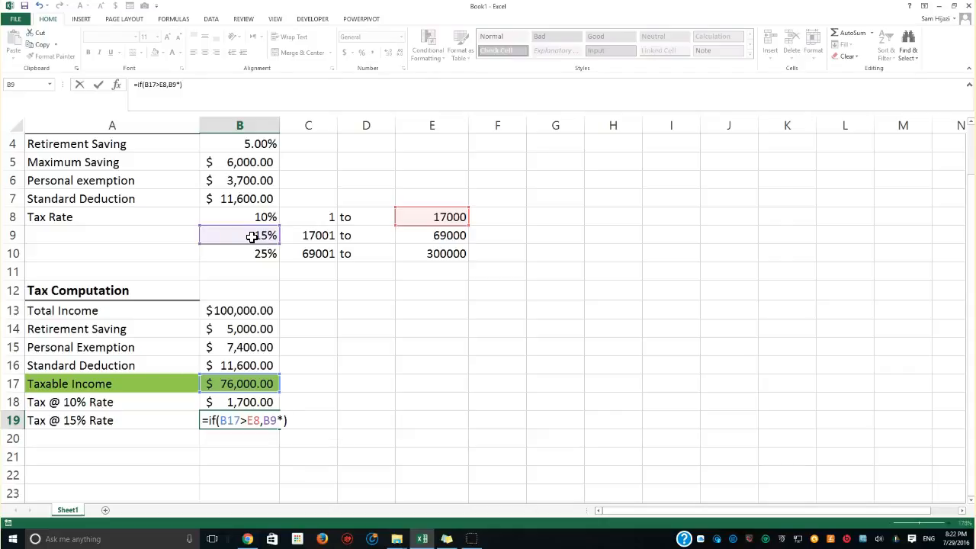
pyautogui.write(',')
pyautogui.press('BackSpace')
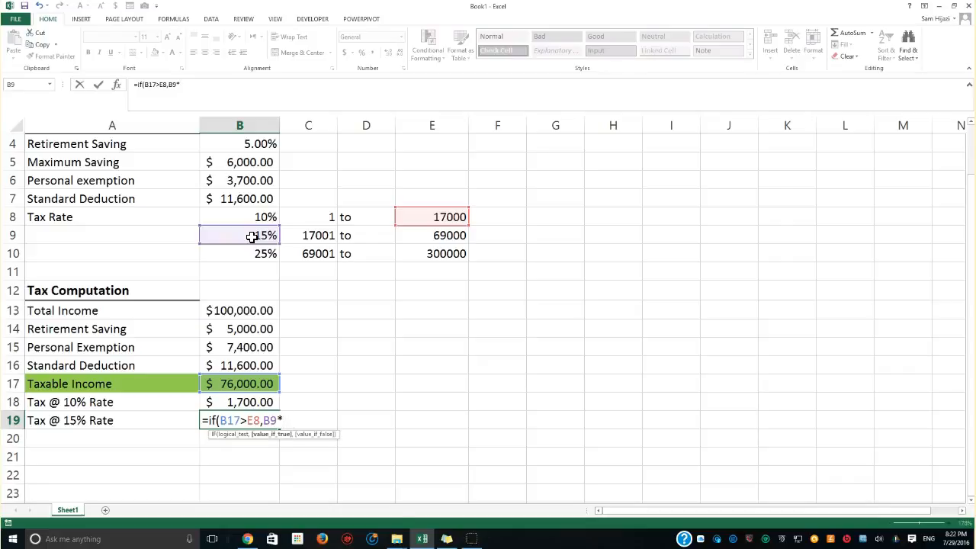
pyautogui.write('min')
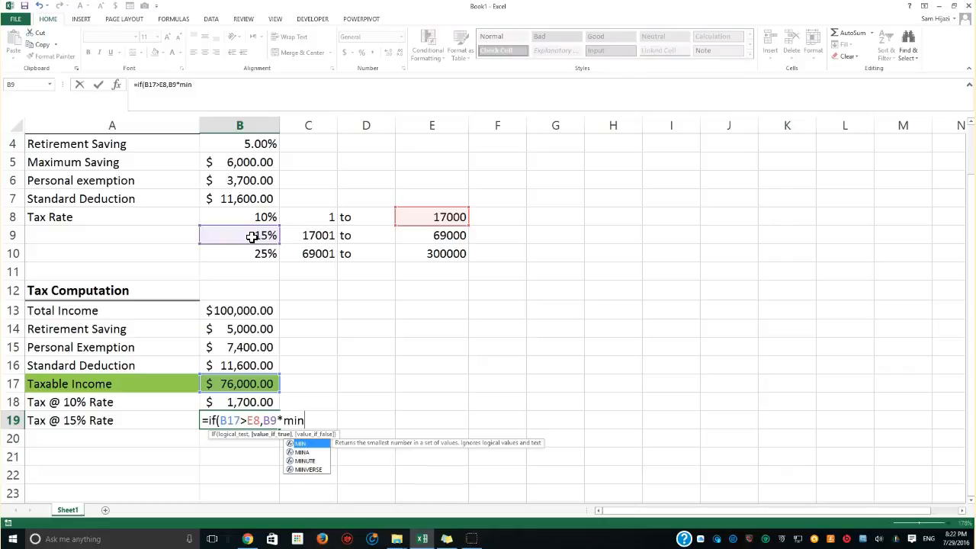
pyautogui.write('(')
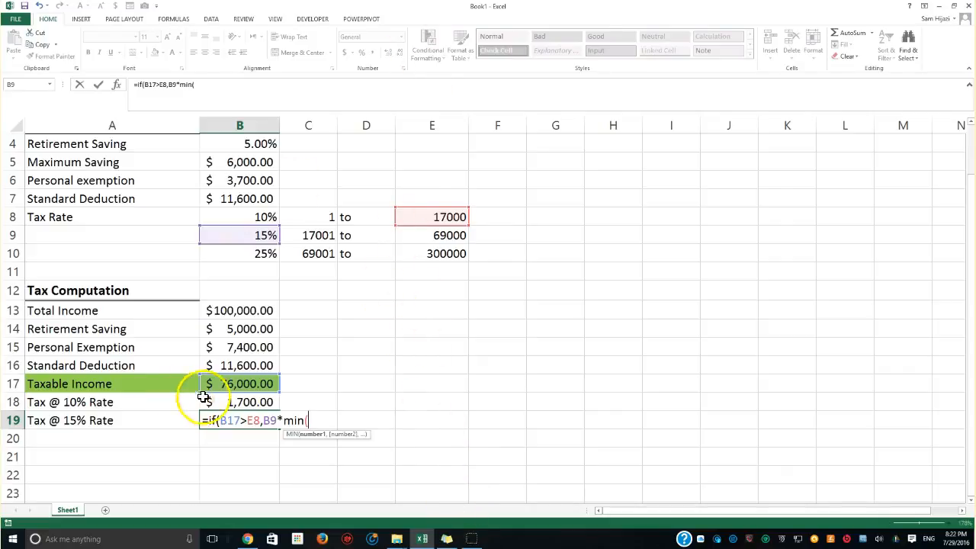
pyautogui.click(230, 384)
pyautogui.write(',')
pyautogui.click(448, 229)
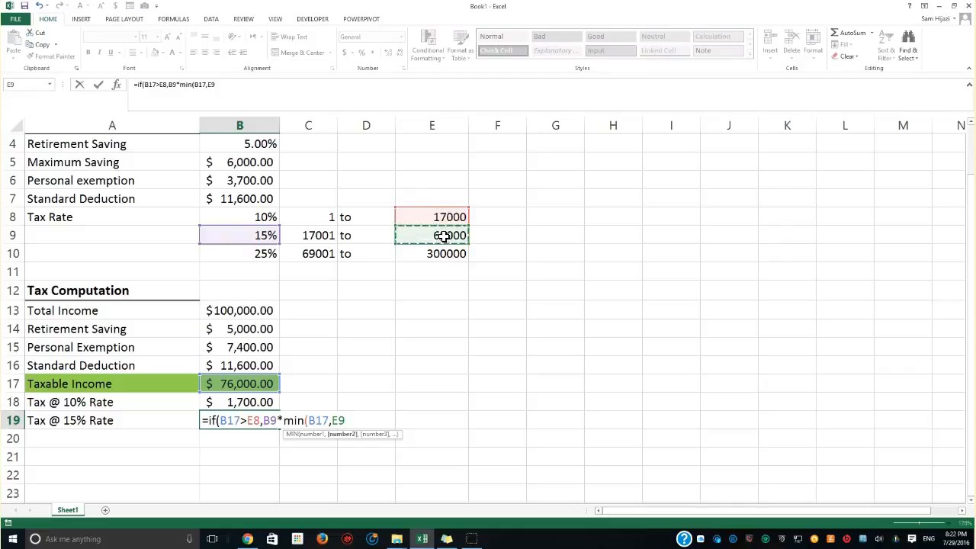
pyautogui.write(')-')
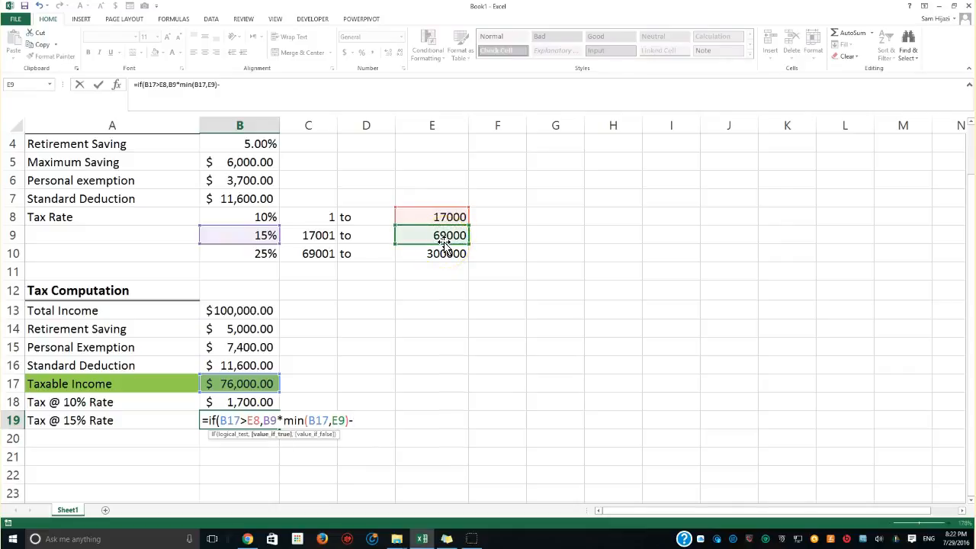
pyautogui.click(442, 217)
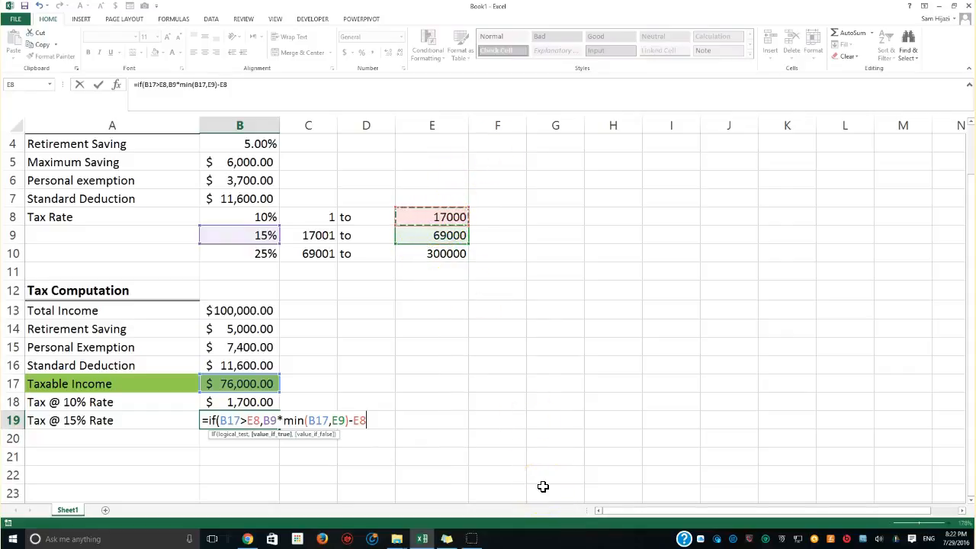
pyautogui.write(',')
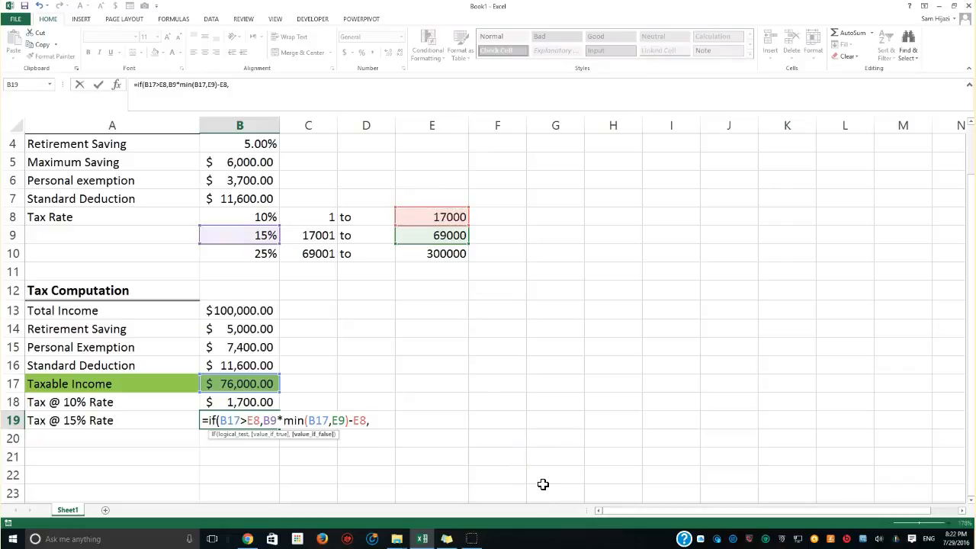
pyautogui.write(')')
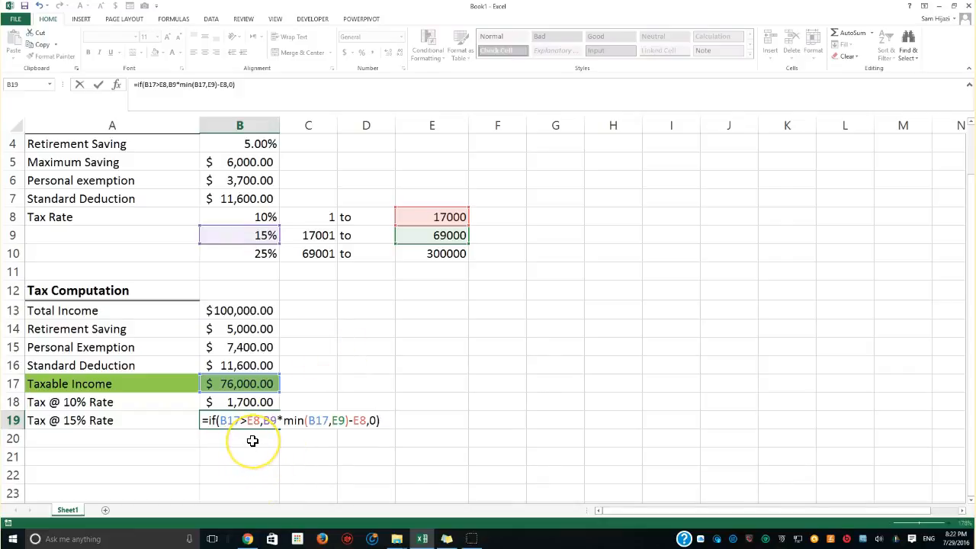
# Check the B17, B9, E9 and E8 references in the B19 formula and commit it
pyautogui.moveTo(222, 424); pyautogui.dragTo(241, 422)
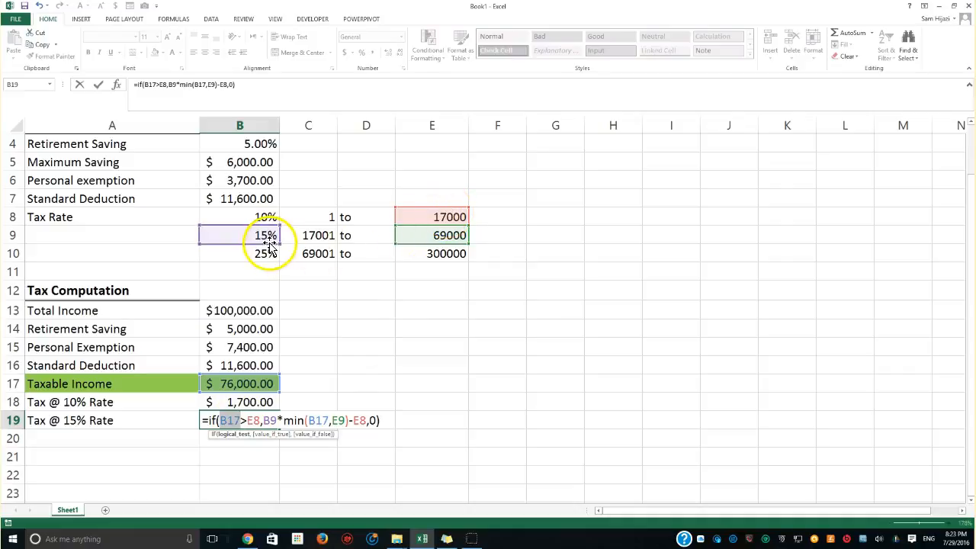
pyautogui.moveTo(265, 423); pyautogui.dragTo(276, 420)
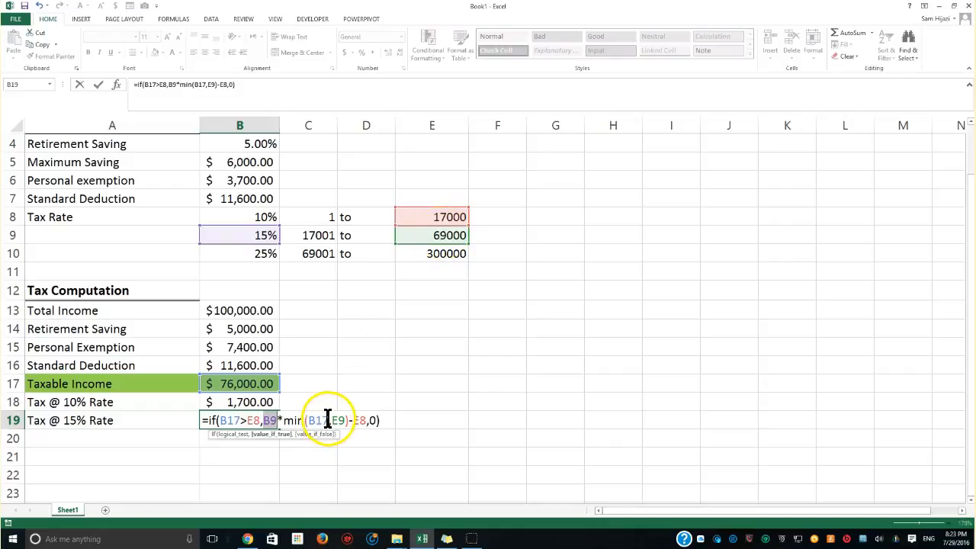
pyautogui.moveTo(332, 421); pyautogui.dragTo(345, 422)
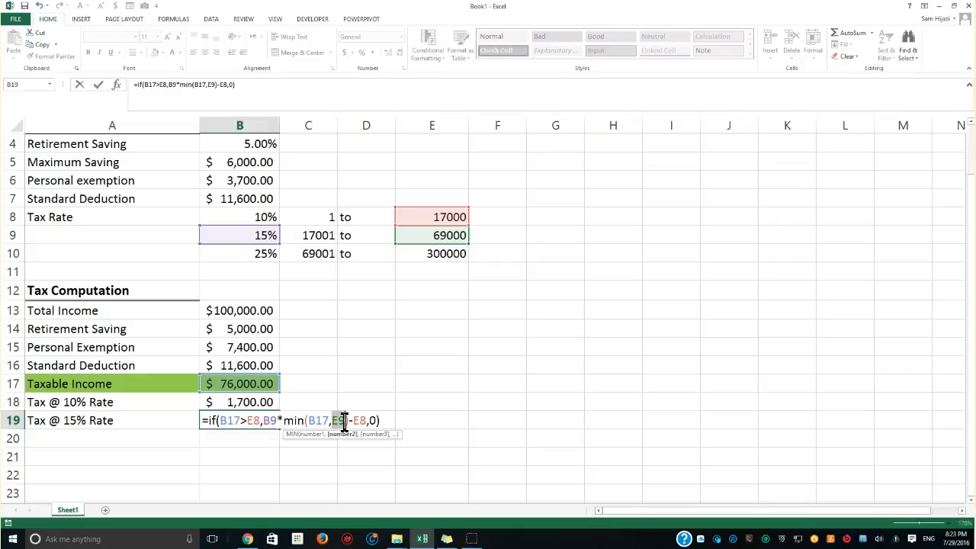
pyautogui.moveTo(353, 419); pyautogui.dragTo(369, 418)
pyautogui.click(379, 420)
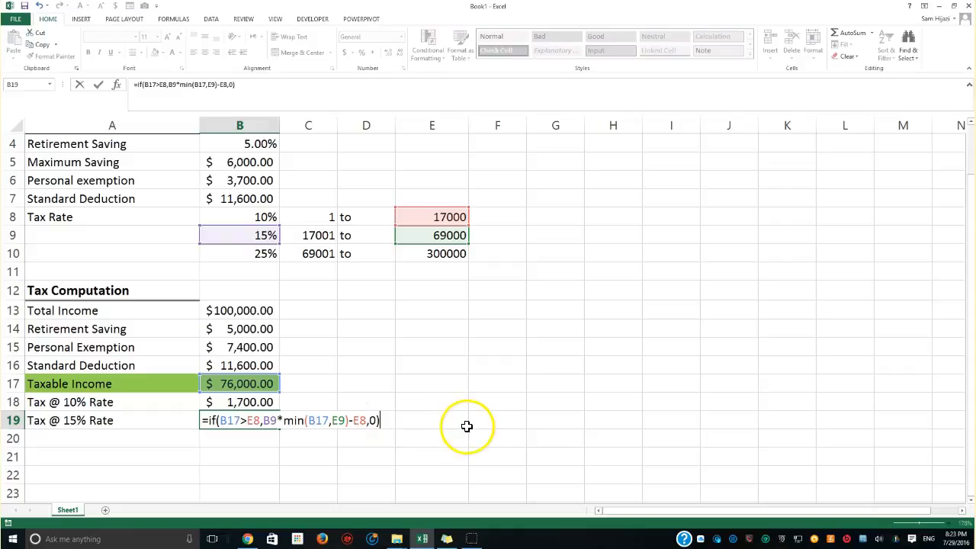
pyautogui.press('Return')
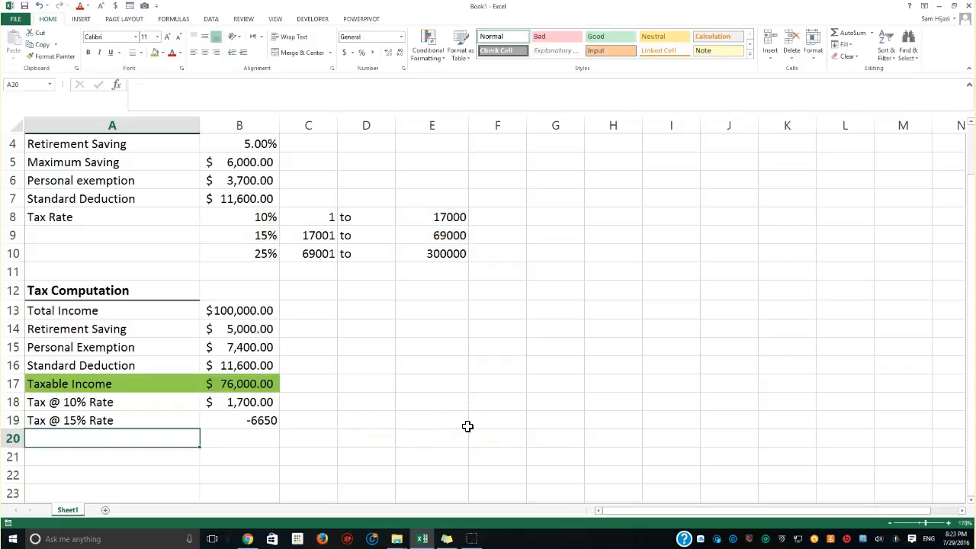
# Enclose MIN(B17,E9)-E8 in parentheses in the B19 formula so that B9 multiplies the whole difference
pyautogui.doubleClick(257, 420)
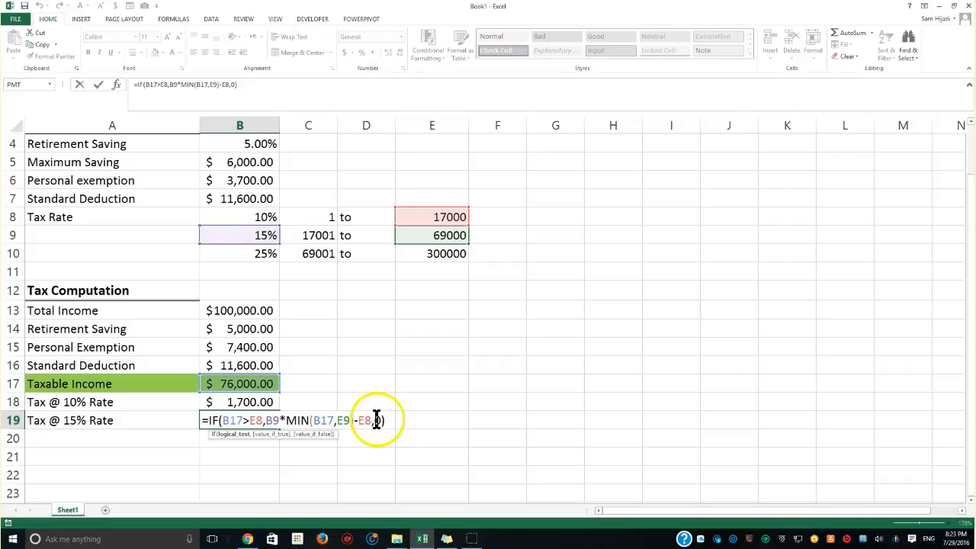
pyautogui.moveTo(373, 421); pyautogui.dragTo(361, 421)
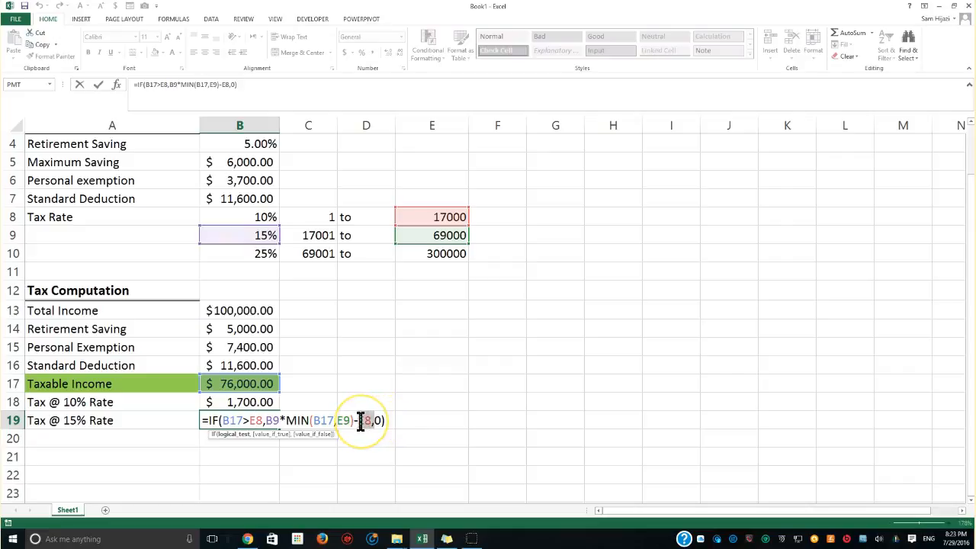
pyautogui.click(431, 216)
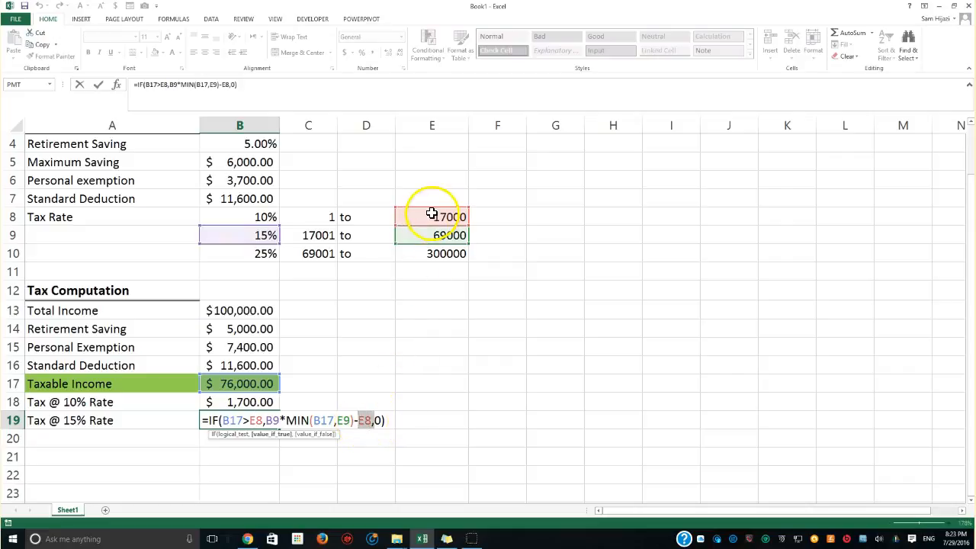
pyautogui.doubleClick(323, 420)
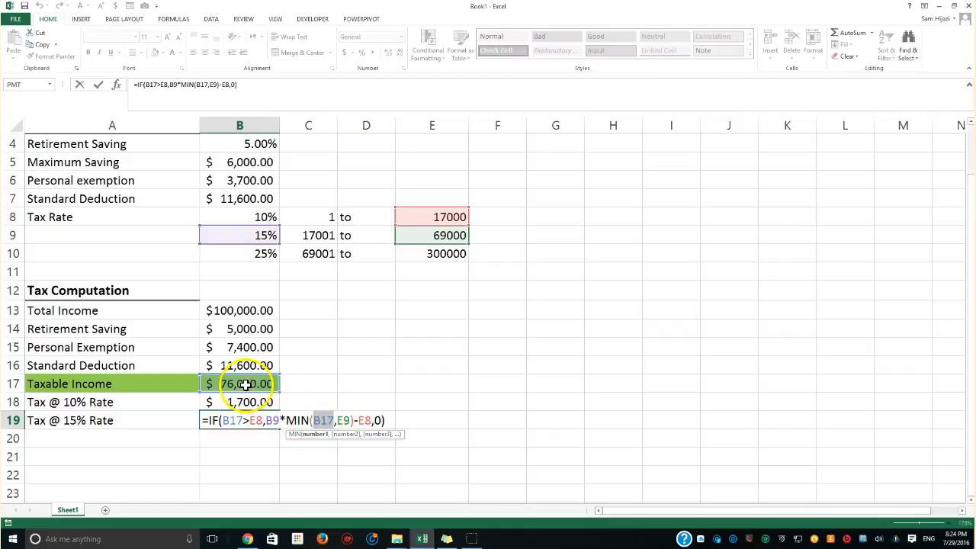
pyautogui.doubleClick(340, 421)
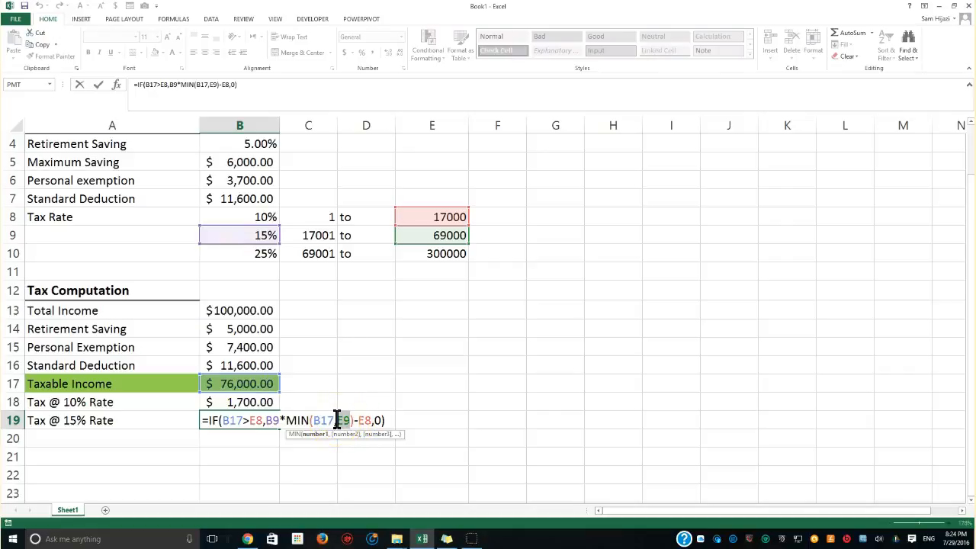
pyautogui.click(280, 420)
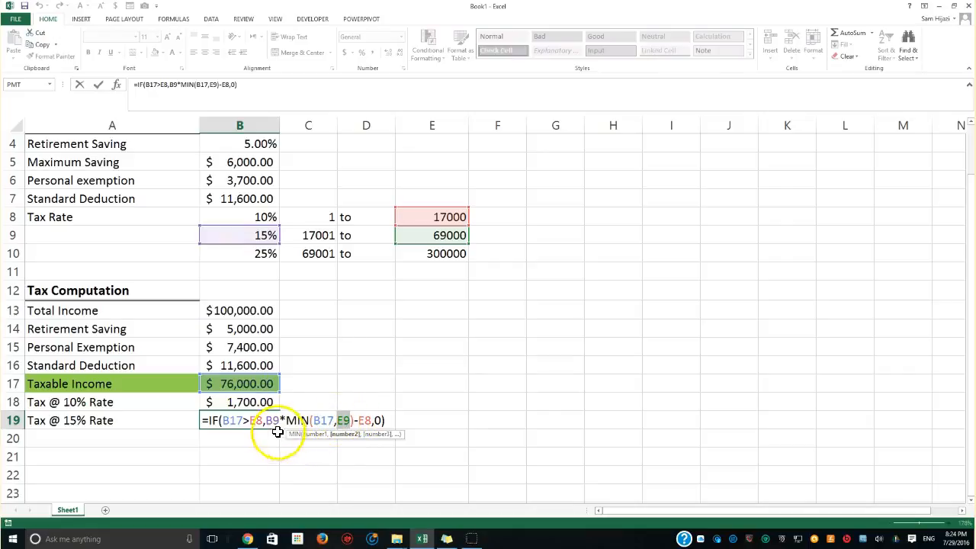
pyautogui.click(280, 421)
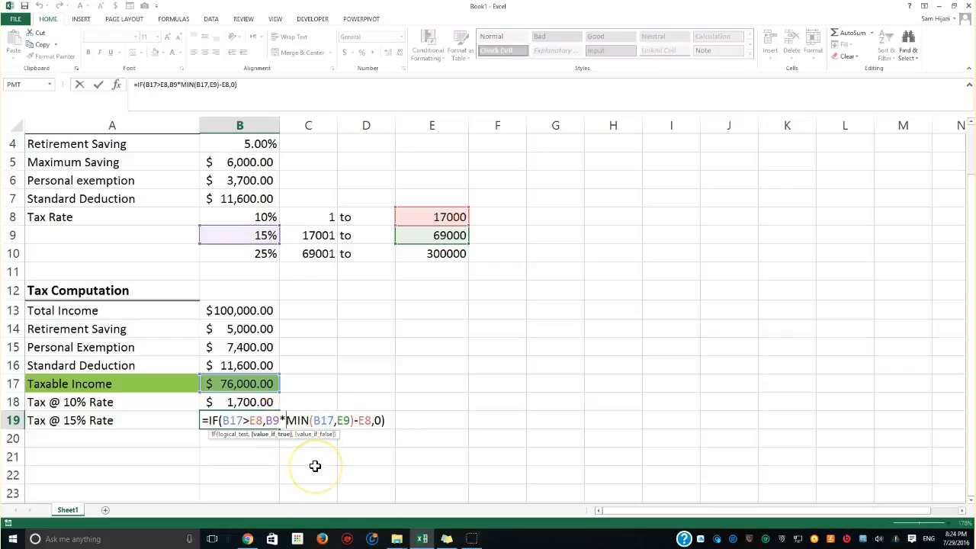
pyautogui.write('(')
pyautogui.click(377, 420)
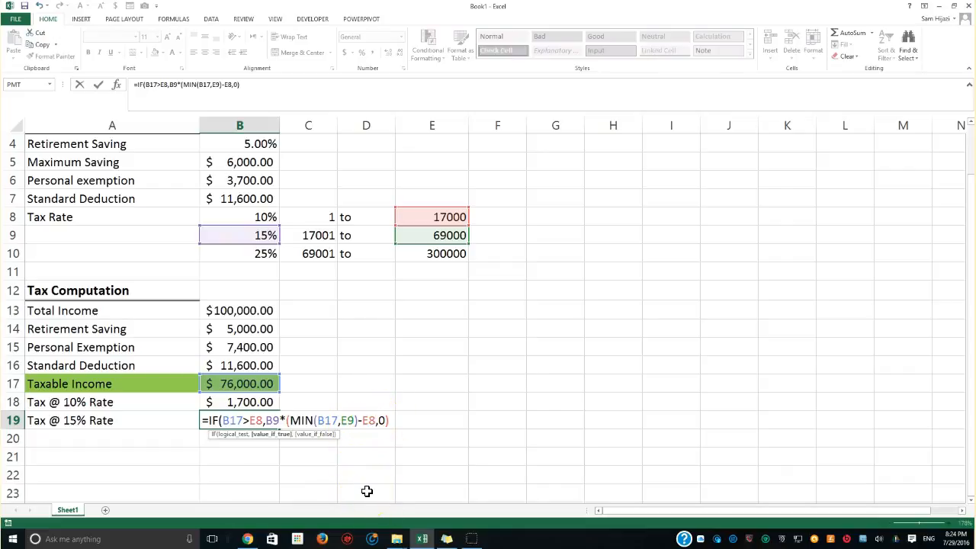
pyautogui.write(')')
pyautogui.press('Return')
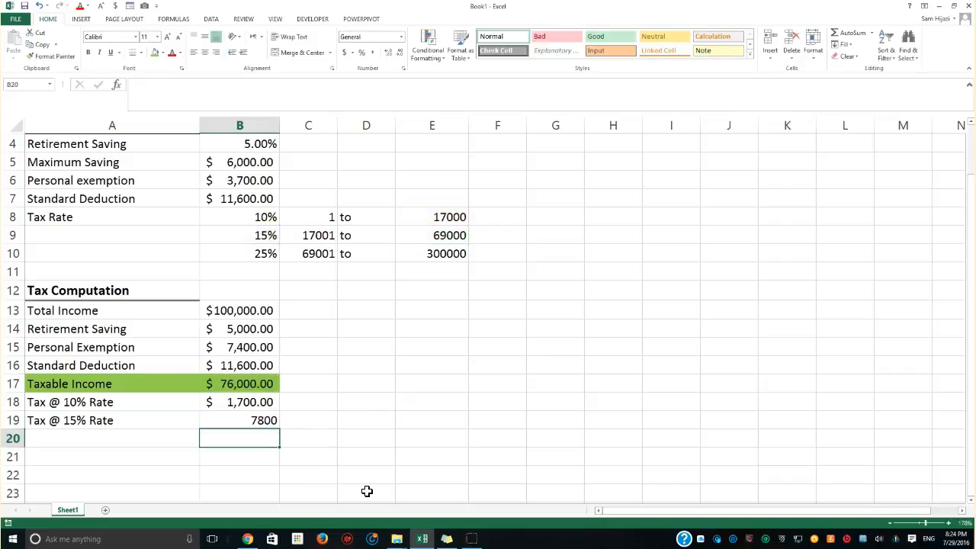
# Review the parenthesised difference and the B9 multiplier in the B19 formula, and apply the Accounting number format to B19
pyautogui.click(248, 422)
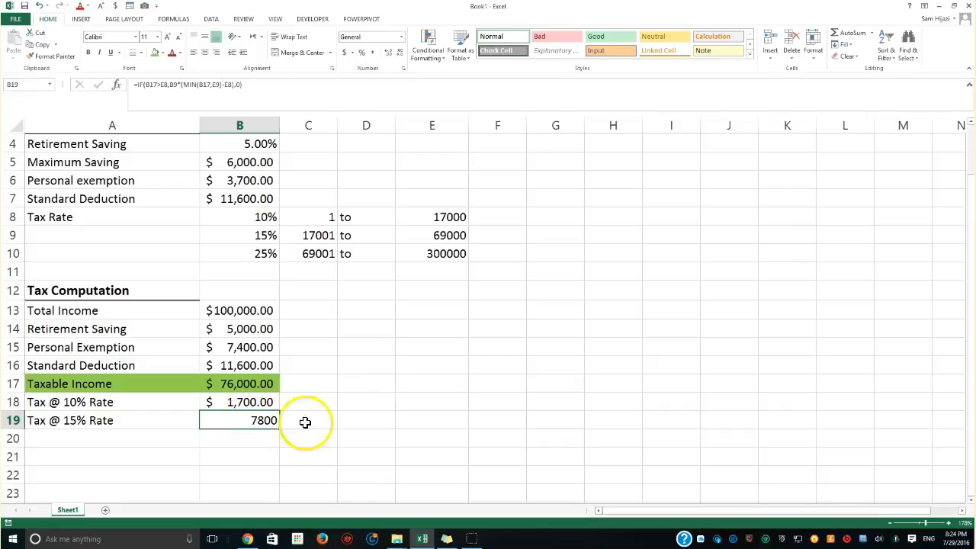
pyautogui.doubleClick(266, 421)
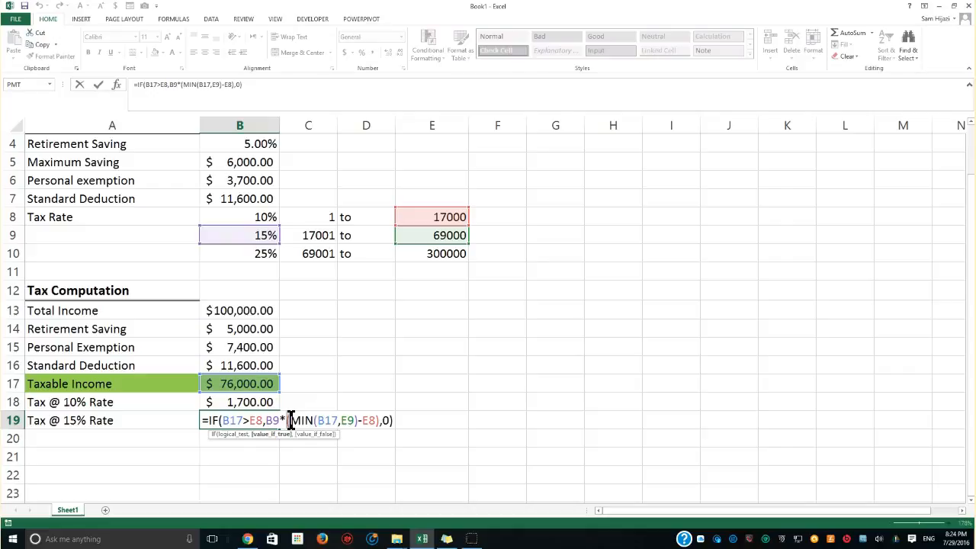
pyautogui.moveTo(290, 421); pyautogui.dragTo(373, 421)
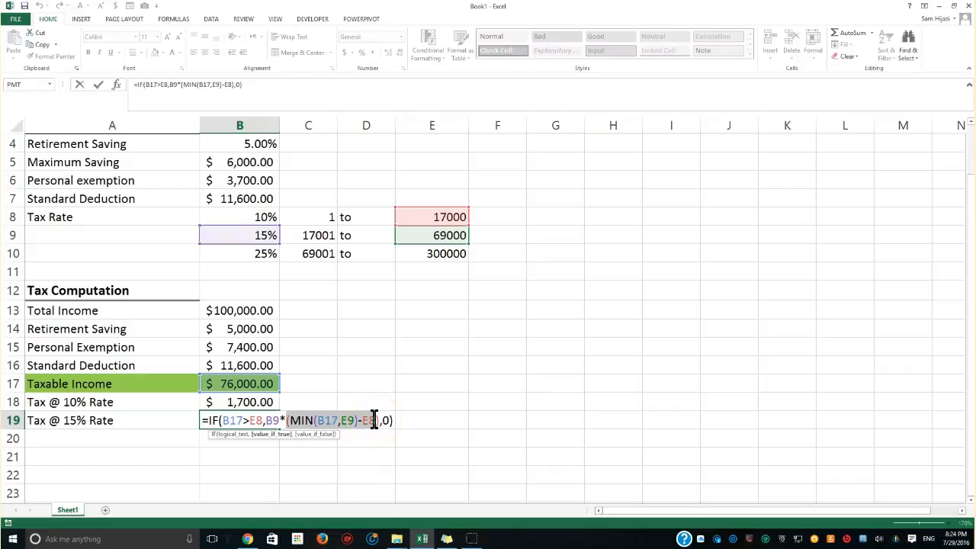
pyautogui.moveTo(357, 421); pyautogui.dragTo(294, 421)
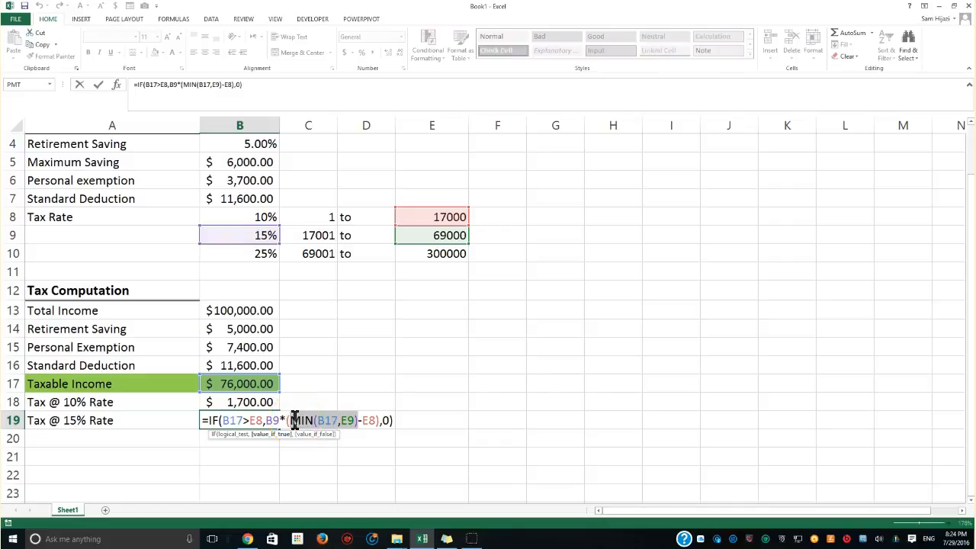
pyautogui.moveTo(280, 420); pyautogui.dragTo(267, 421)
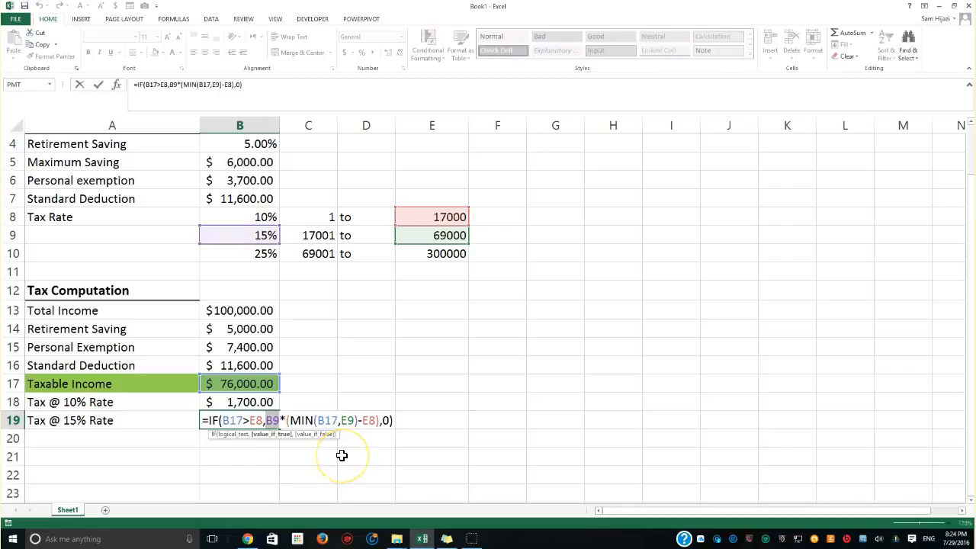
pyautogui.press('Return')
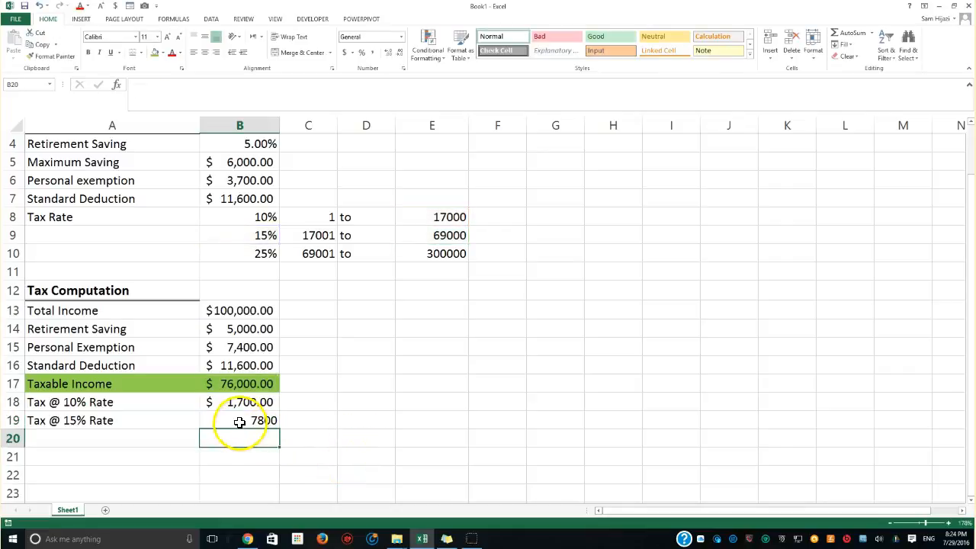
pyautogui.click(240, 422)
pyautogui.click(343, 51)
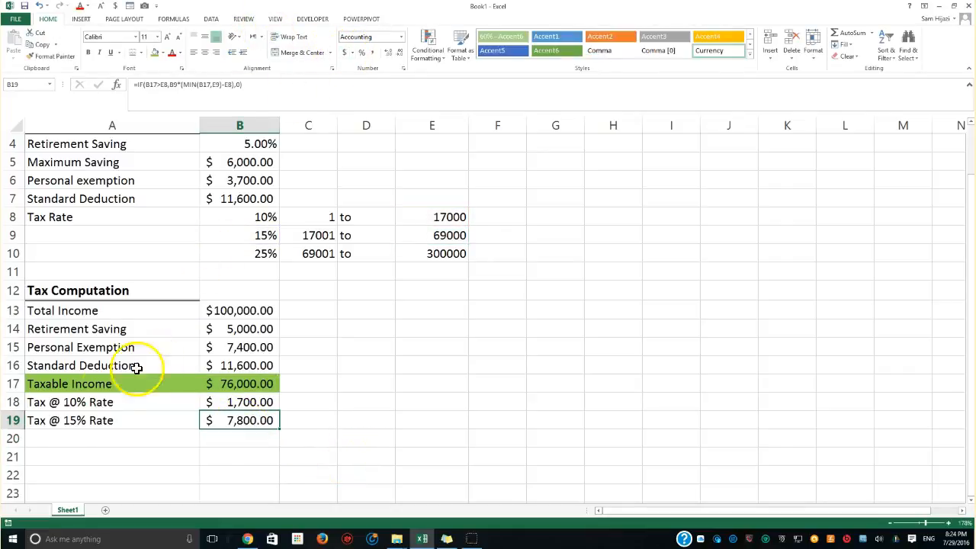
# Enter the label "Tax @ 15% Rate" in A20, in the row for the third tax bracket
pyautogui.click(51, 440)
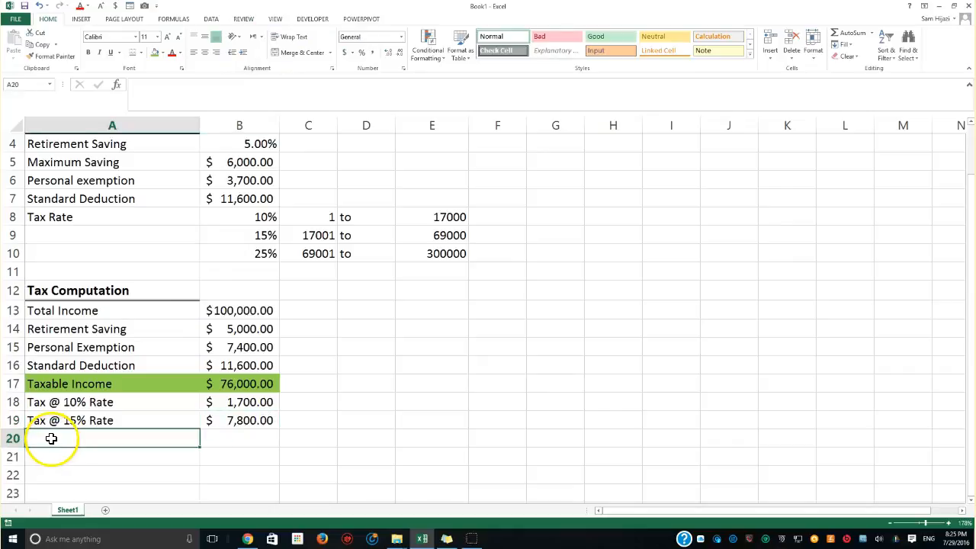
pyautogui.write('Tax ')
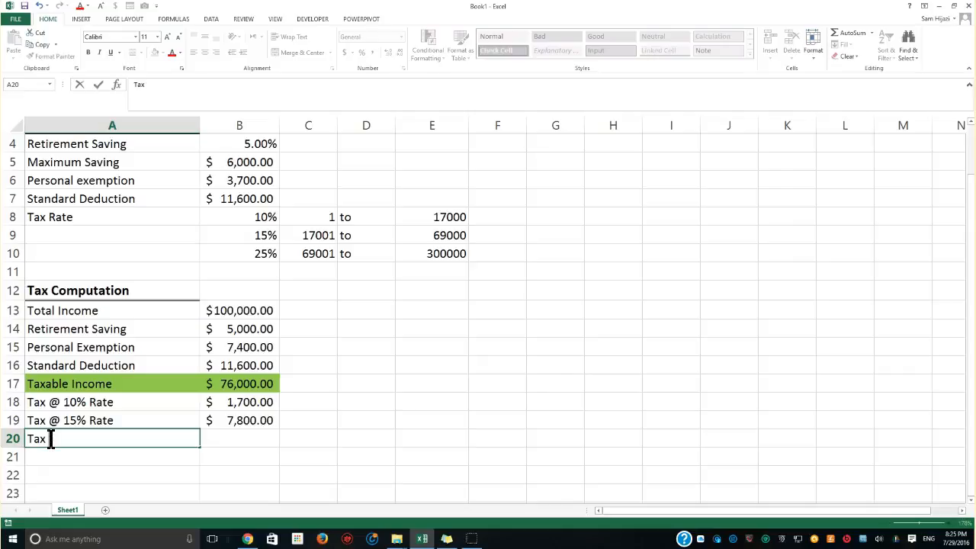
pyautogui.write('@ 15% ')
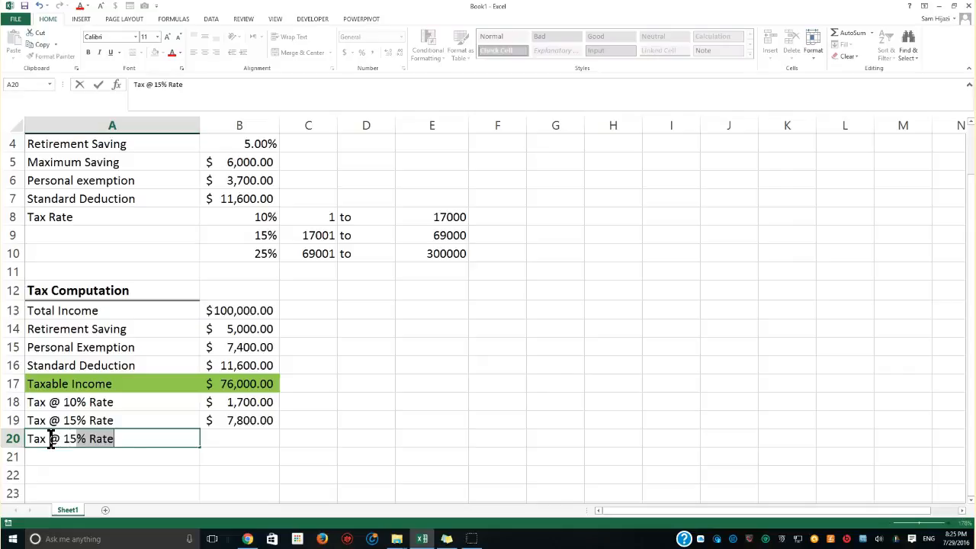
pyautogui.write('Rate')
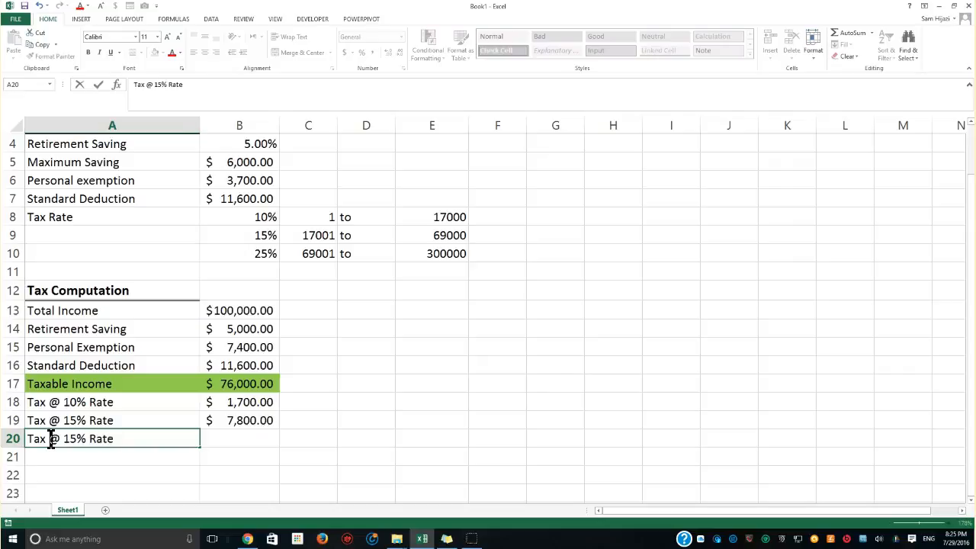
pyautogui.press('Tab')
# Start an IF formula in B20 that tests whether taxable income exceeds the 15% bracket's upper limit, B17>E9
pyautogui.write('$')
pyautogui.press('BackSpace')
pyautogui.write('=if(')
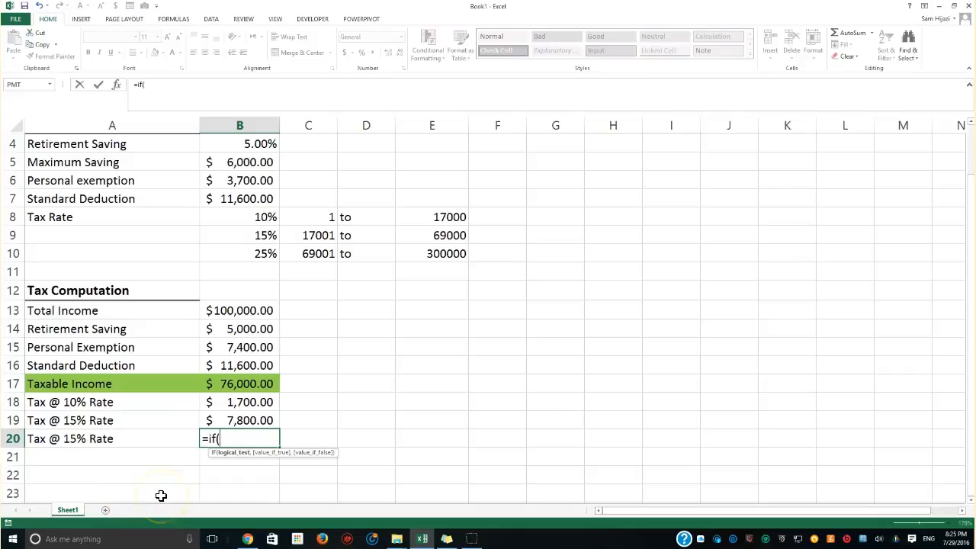
pyautogui.click(240, 384)
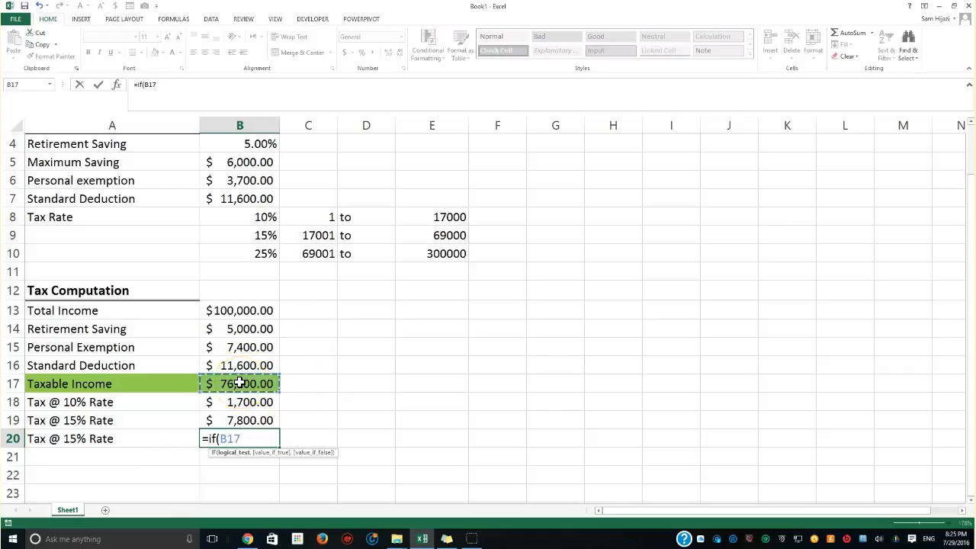
pyautogui.write('>')
pyautogui.click(431, 236)
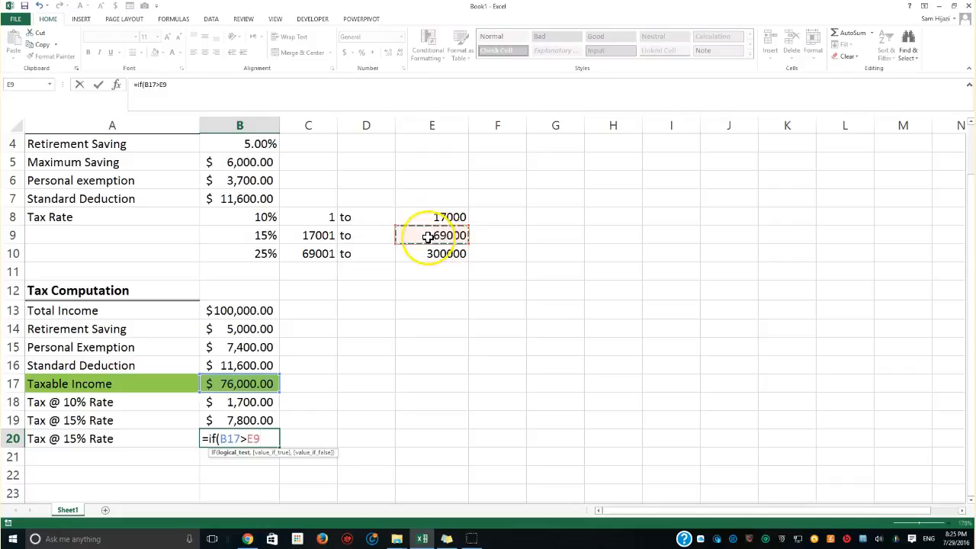
pyautogui.write(',')
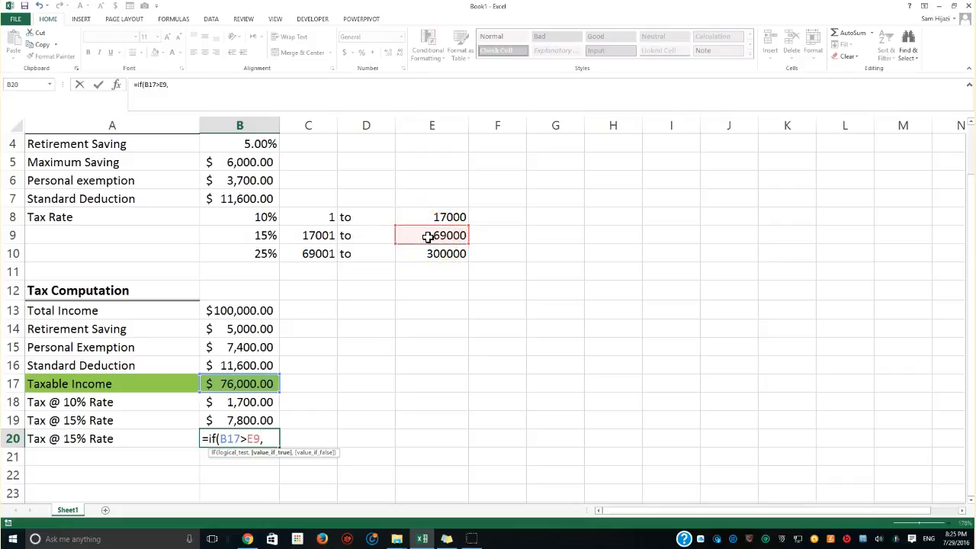
# Complete the B20 IF formula with B10*(MIN(B17,E10)-E9) as the true value and 0 as the false value, and commit it
pyautogui.click(257, 258)
pyautogui.write('*')
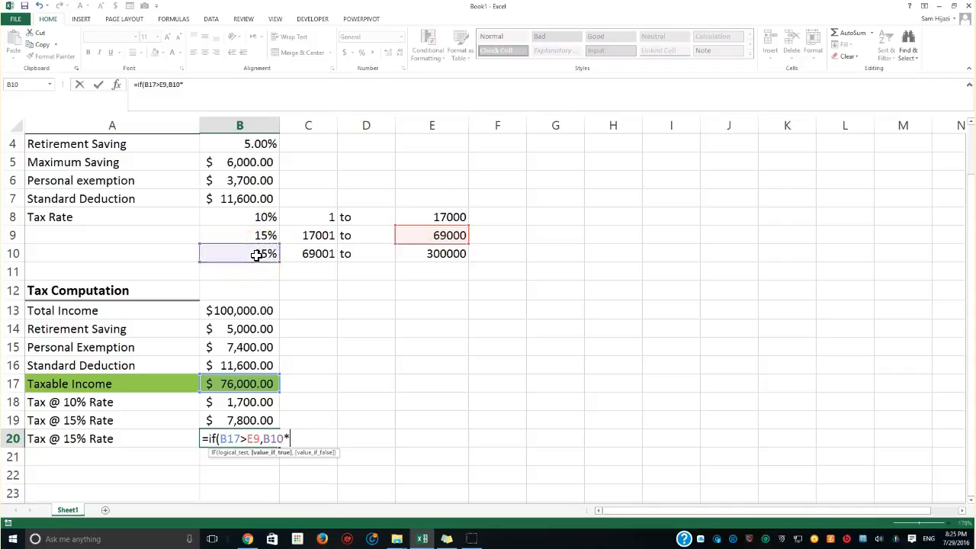
pyautogui.write('(')
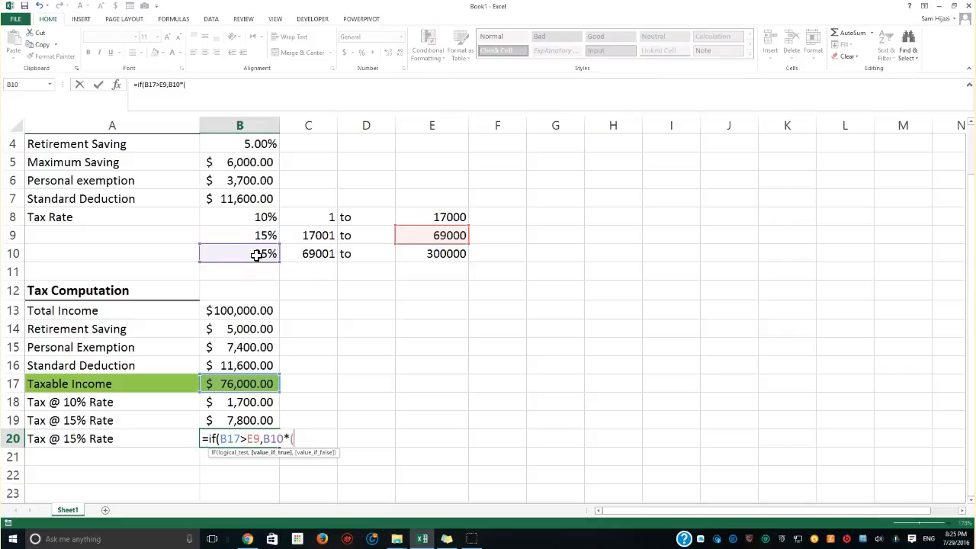
pyautogui.write('min')
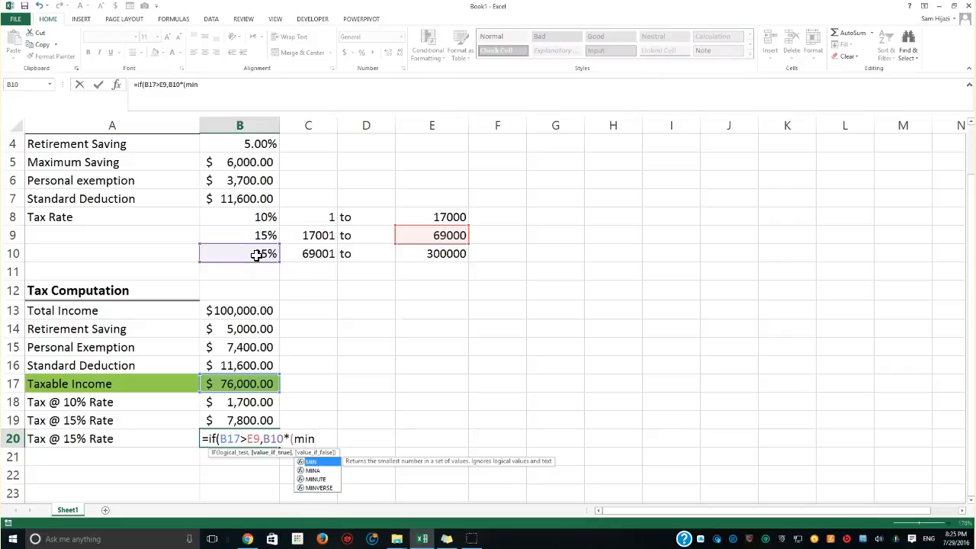
pyautogui.write('(')
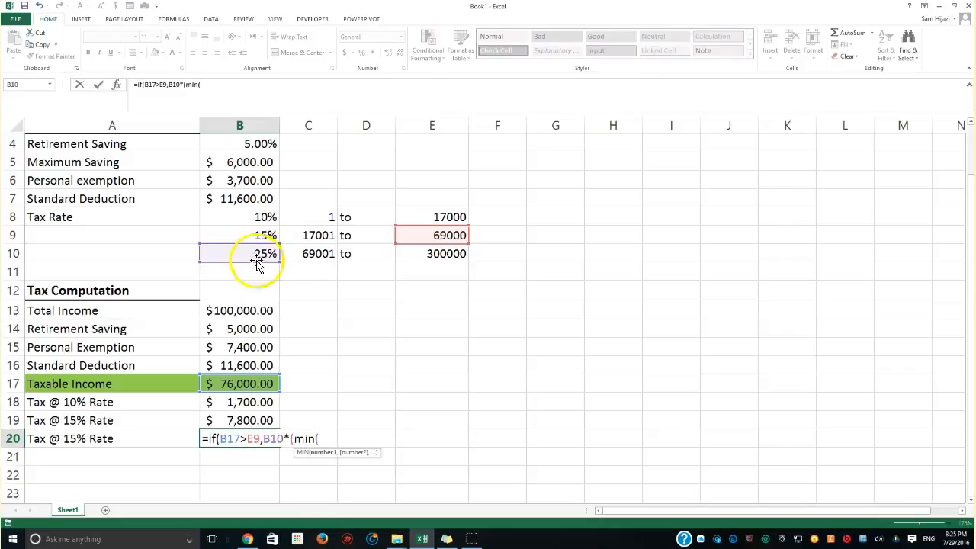
pyautogui.click(253, 383)
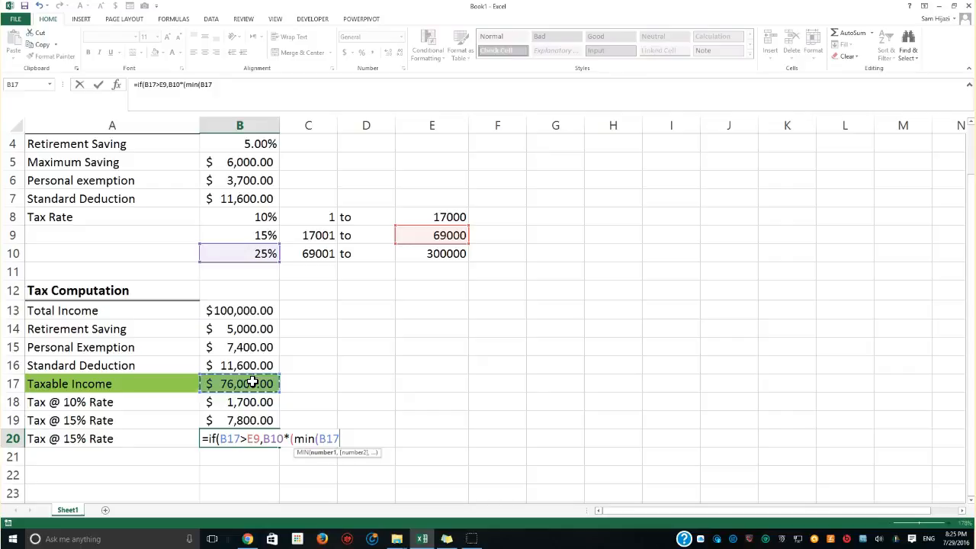
pyautogui.write(',')
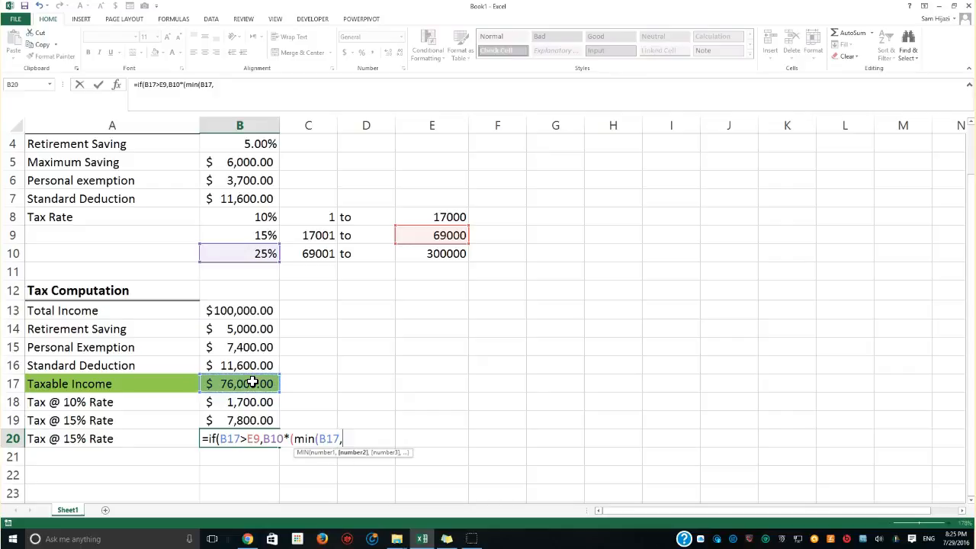
pyautogui.click(454, 257)
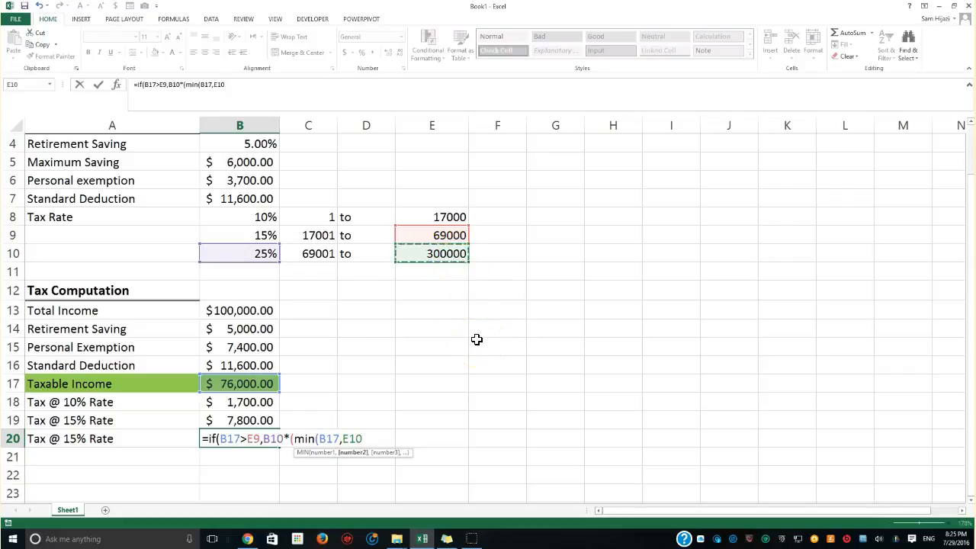
pyautogui.write(')-')
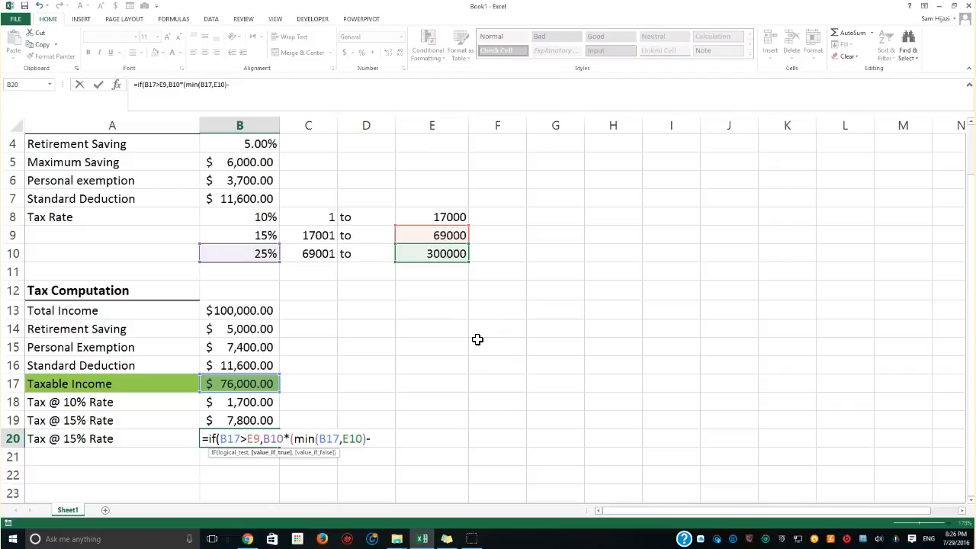
pyautogui.click(443, 239)
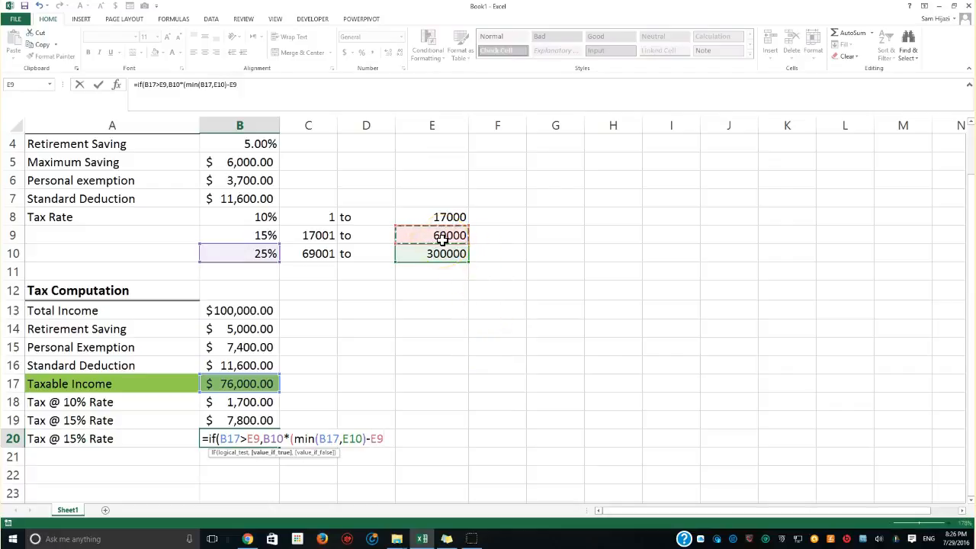
pyautogui.write(')')
pyautogui.write(',0)')
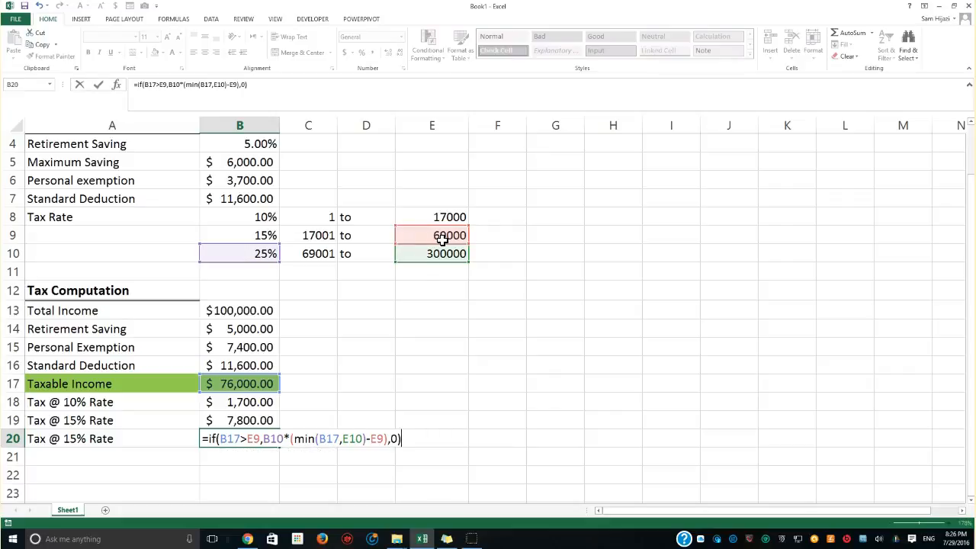
pyautogui.press('Return')
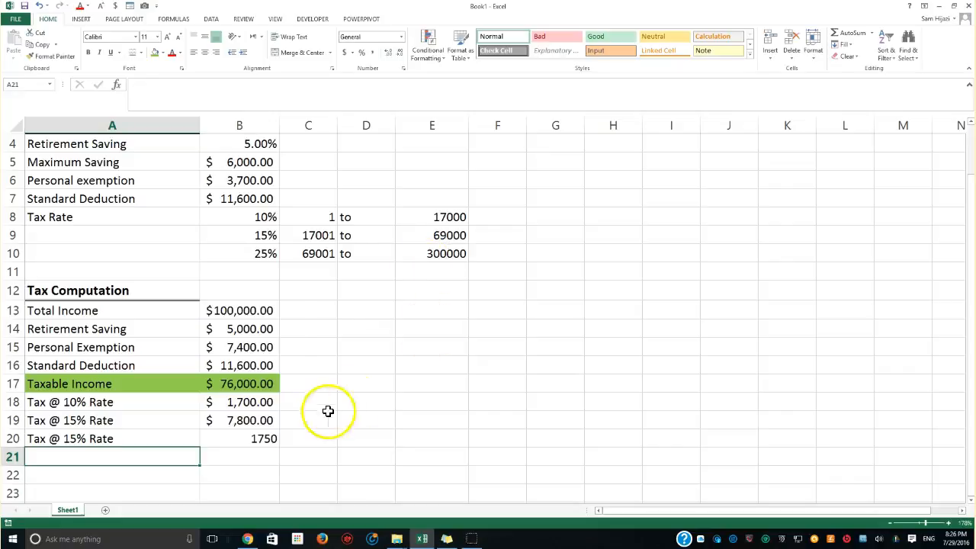
# Apply the Accounting number format to B20 and enter the label "Total tax" in A21
pyautogui.click(260, 441)
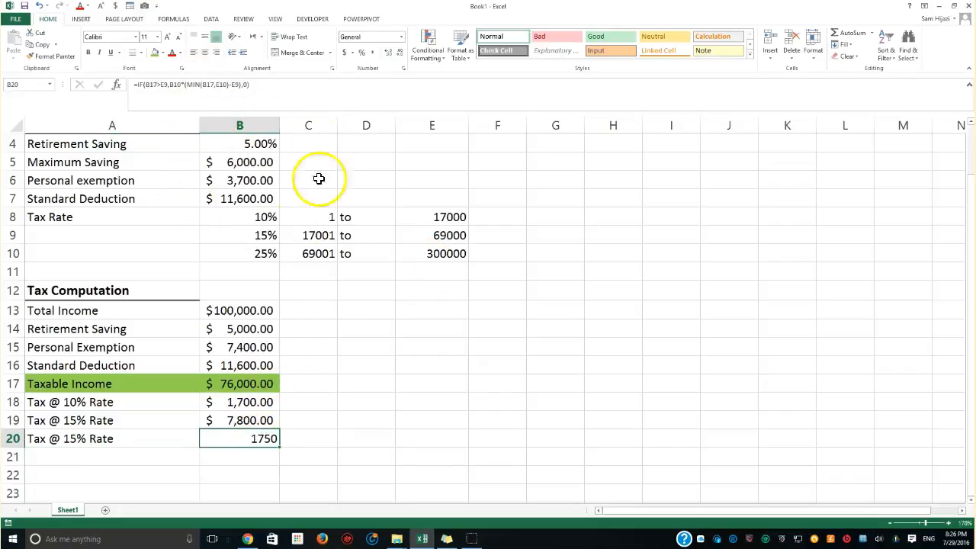
pyautogui.click(344, 52)
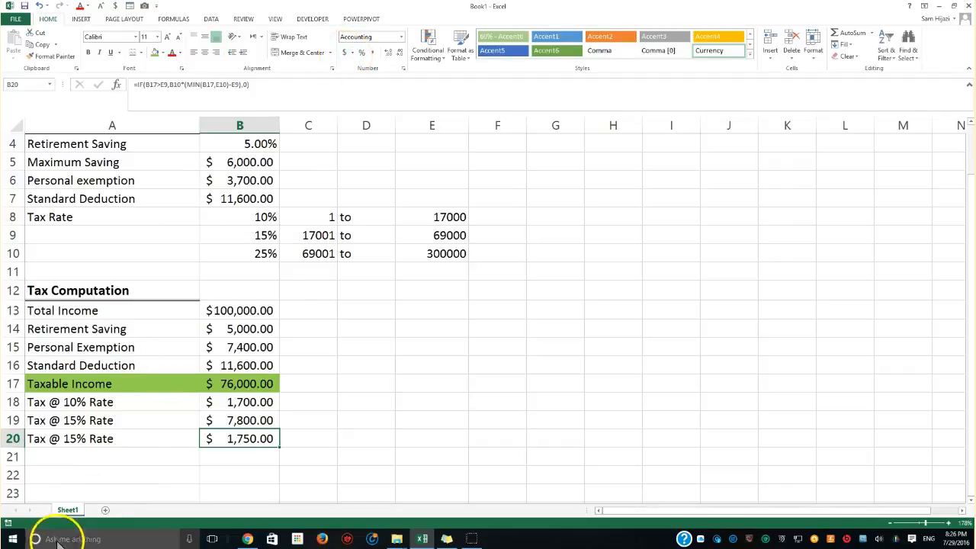
pyautogui.click(59, 455)
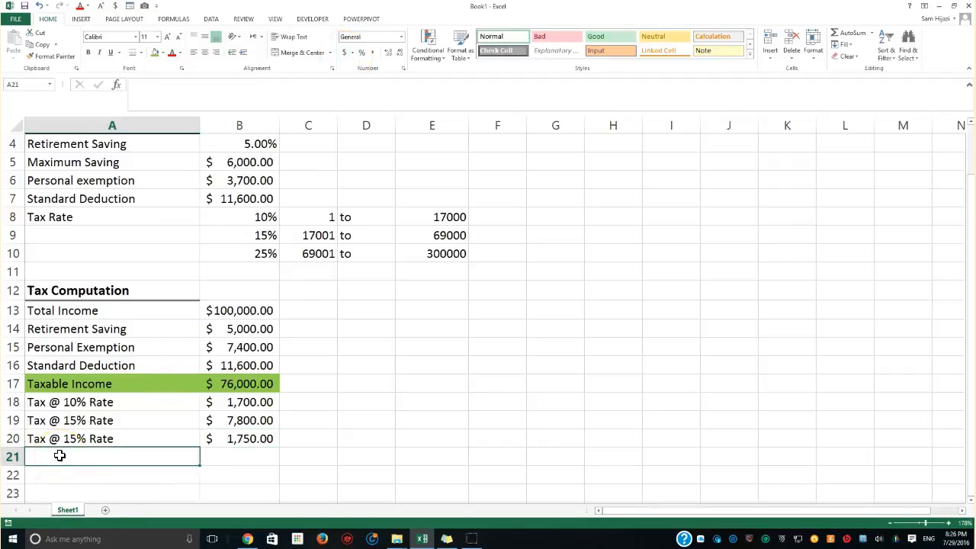
pyautogui.write('Total ')
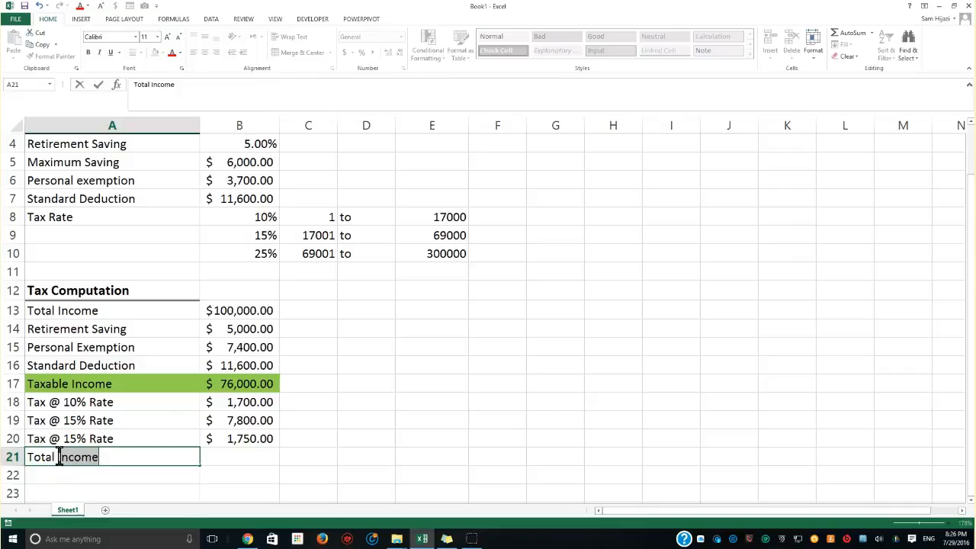
pyautogui.write('Tax')
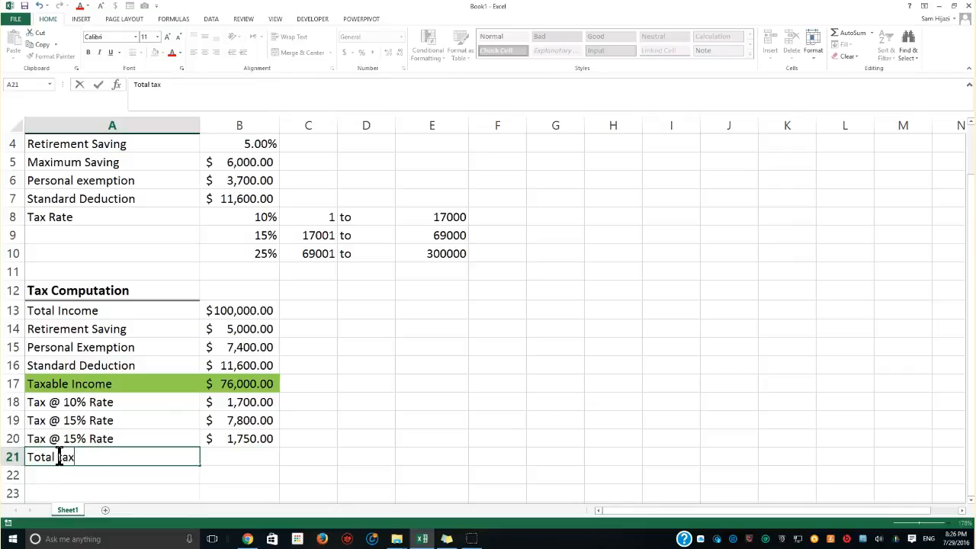
pyautogui.press('Tab')
# Total the three bracket taxes in B21 with the formula =sum(B18:B20)
pyautogui.write('=sum(')
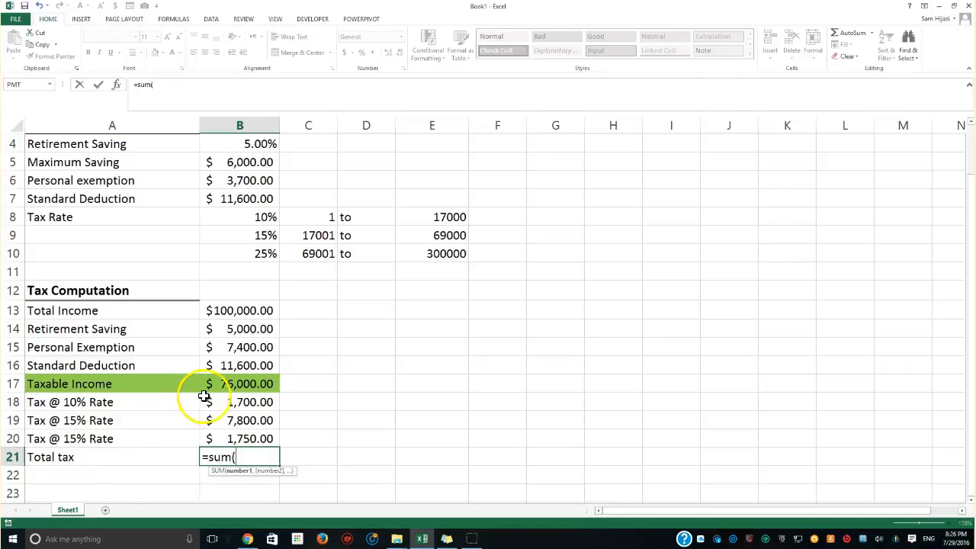
pyautogui.moveTo(242, 402); pyautogui.dragTo(241, 438)
pyautogui.write(')')
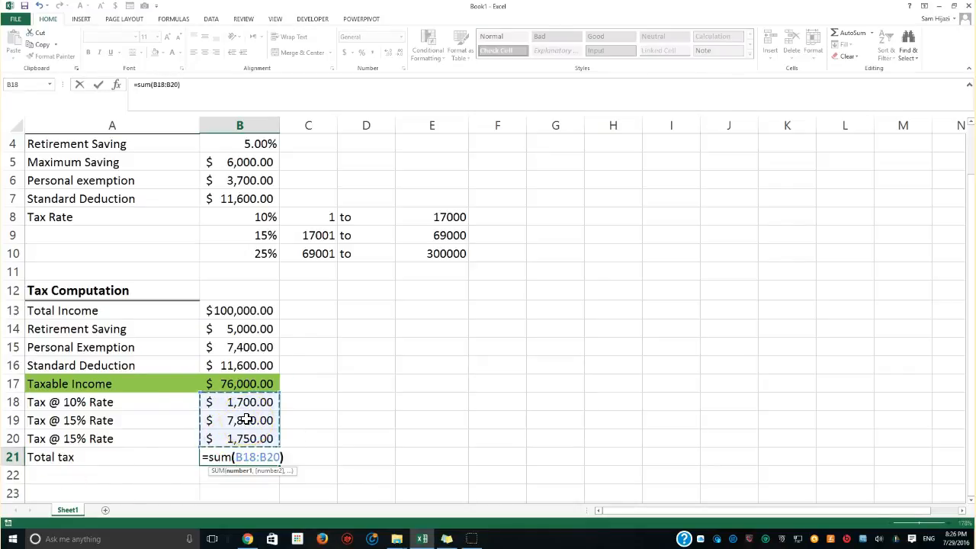
pyautogui.press('Return')
pyautogui.write('\\')
pyautogui.press('BackSpace')
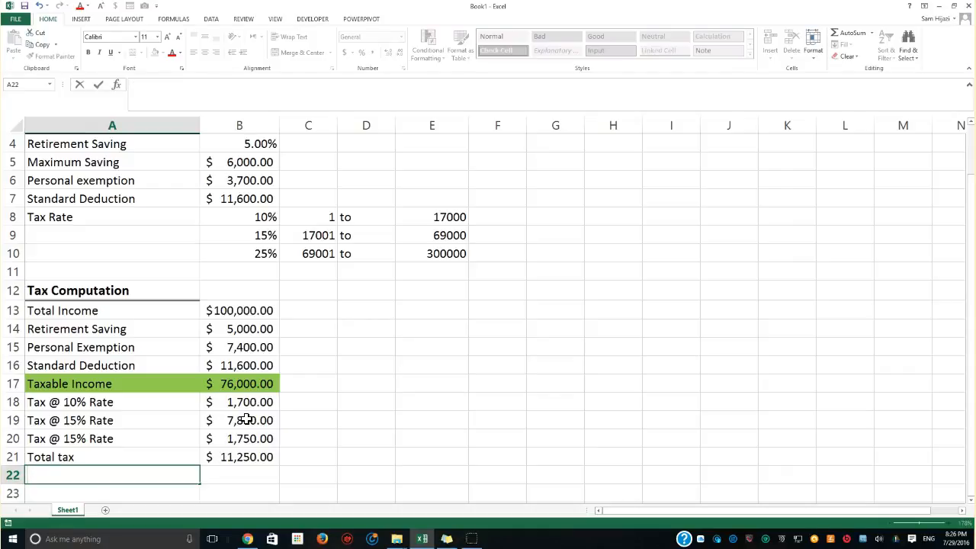
# Enter the label "Estimated tax per qrt" in A22, below the total tax row
pyautogui.write('Estai')
pyautogui.press('BackSpace')
pyautogui.press('BackSpace')
pyautogui.write('imated')
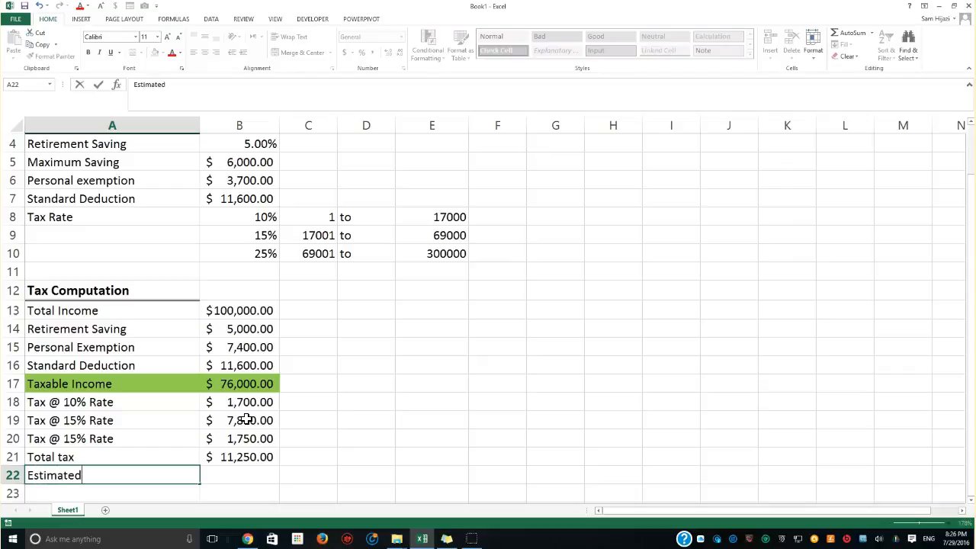
pyautogui.write(' tax per q')
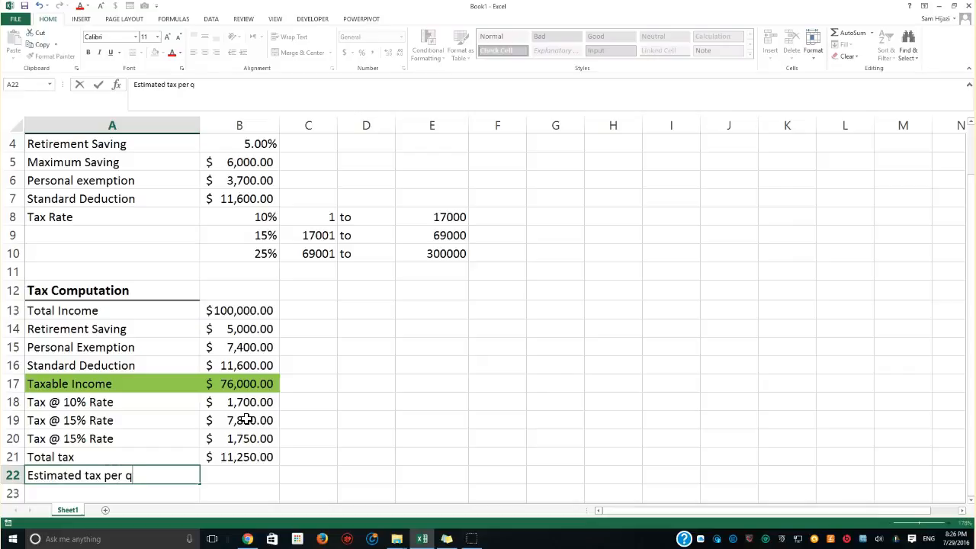
pyautogui.write('rt')
pyautogui.press('BackSpace')
pyautogui.write('y')
pyautogui.press('BackSpace')
pyautogui.write('t')
pyautogui.press('Tab')
# Compute the quarterly estimated tax in B22 by dividing the total tax by four, =B21/4
pyautogui.write('=')
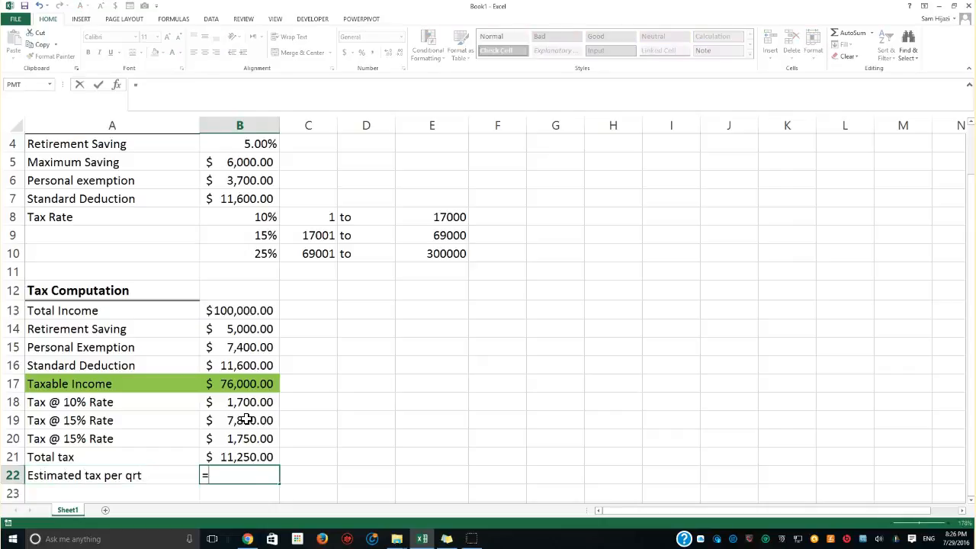
pyautogui.click(245, 456)
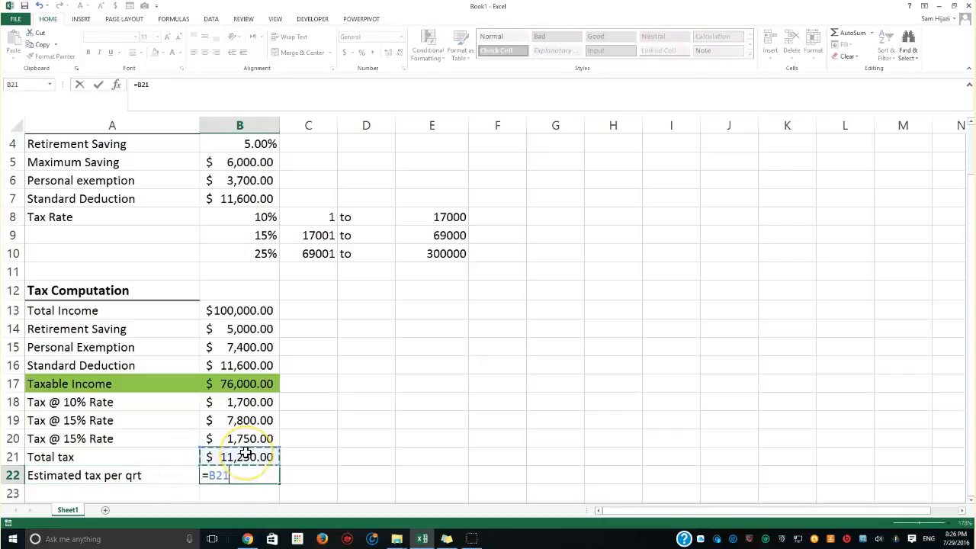
pyautogui.write('/4')
pyautogui.press('Return')
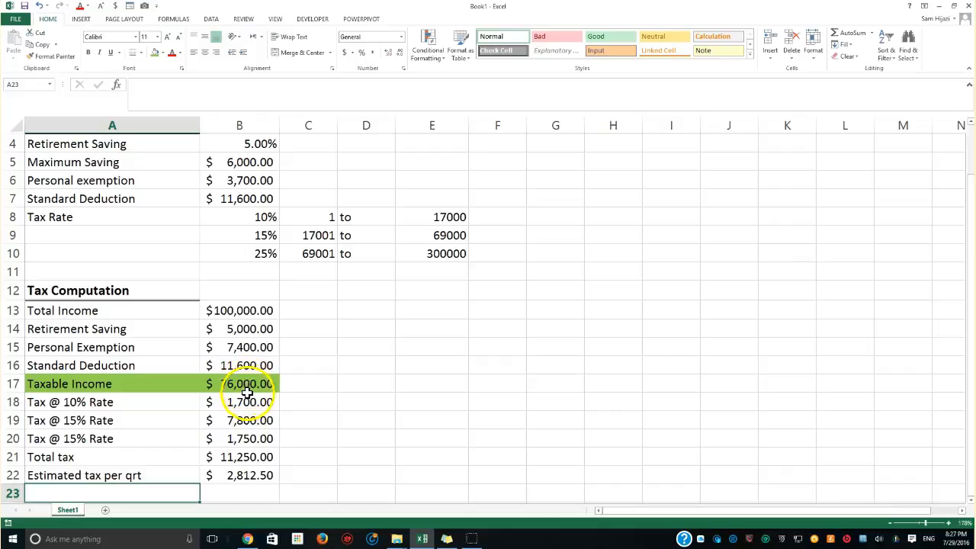
# Examine the 10% and 15% bracket tax formulas in B18 and B19, leaving each without changes
pyautogui.doubleClick(245, 404)
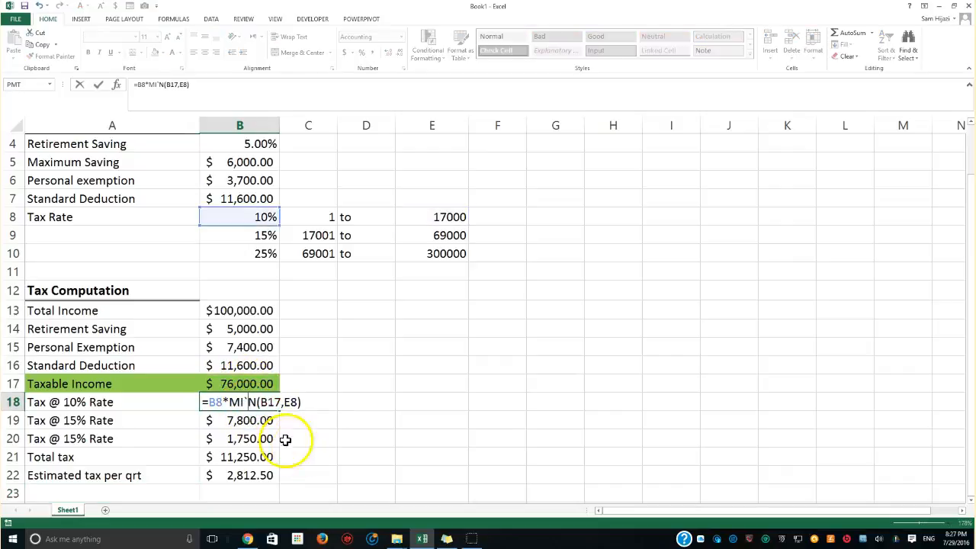
pyautogui.write('`')
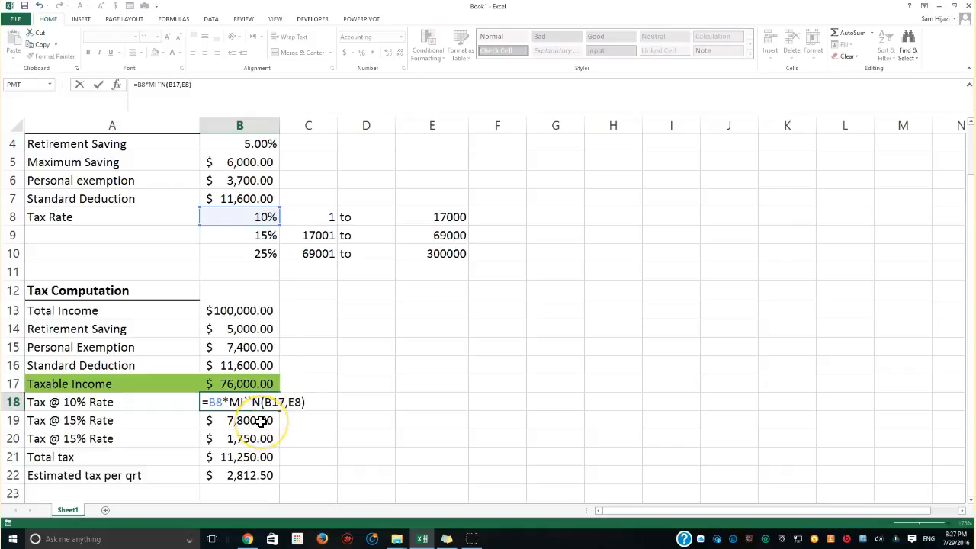
pyautogui.press('Escape')
pyautogui.doubleClick(262, 420)
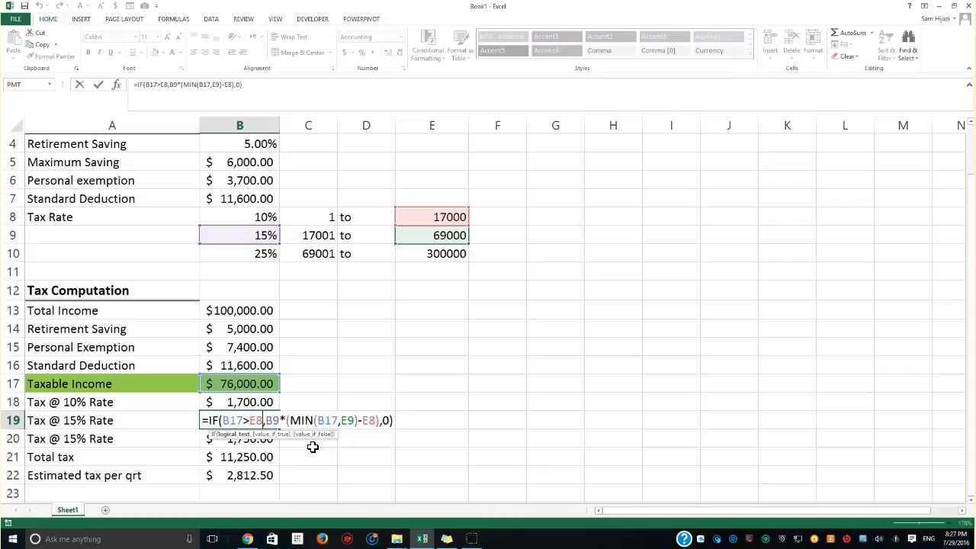
pyautogui.press('Return')
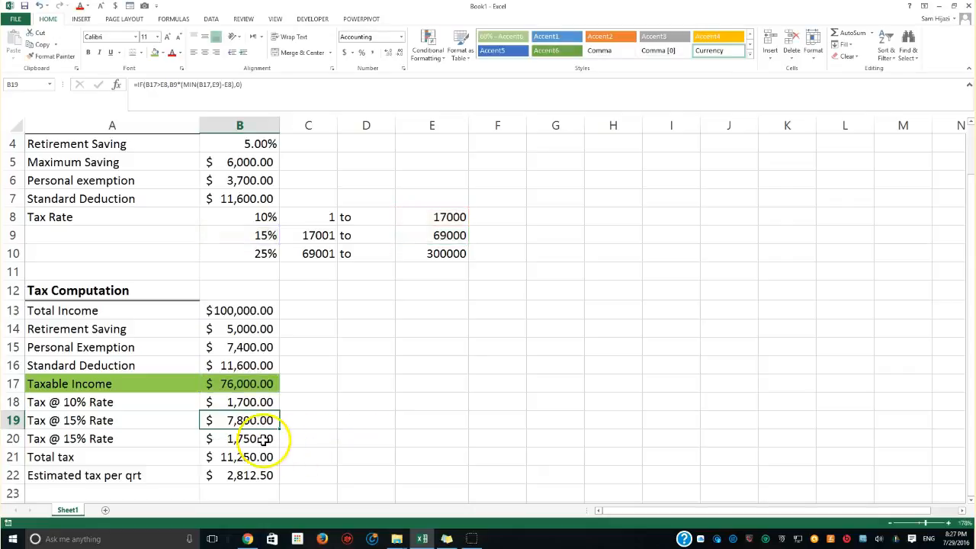
# Examine the third bracket's IF formula in B20, highlighting its (MIN(B17,E10)-E9) part
pyautogui.doubleClick(260, 438)
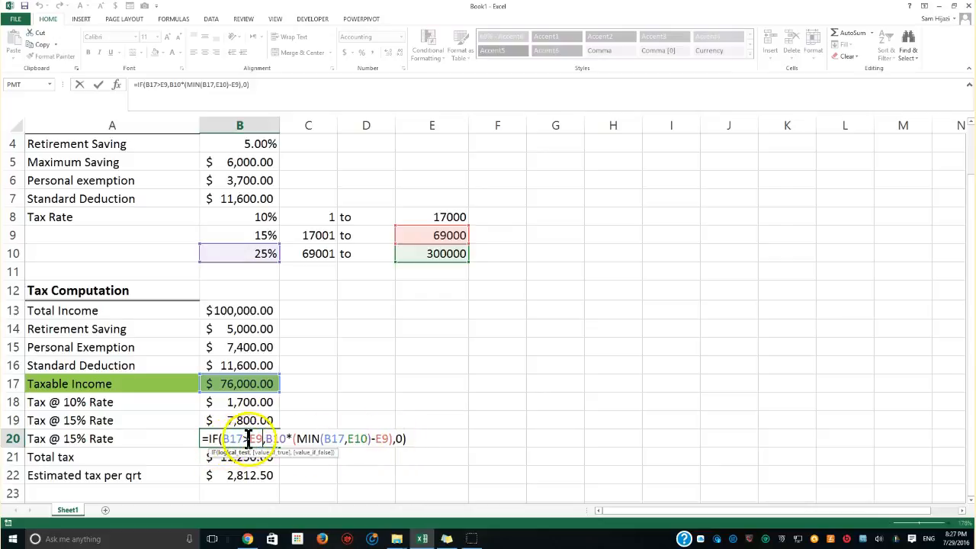
pyautogui.moveTo(293, 438); pyautogui.dragTo(388, 440)
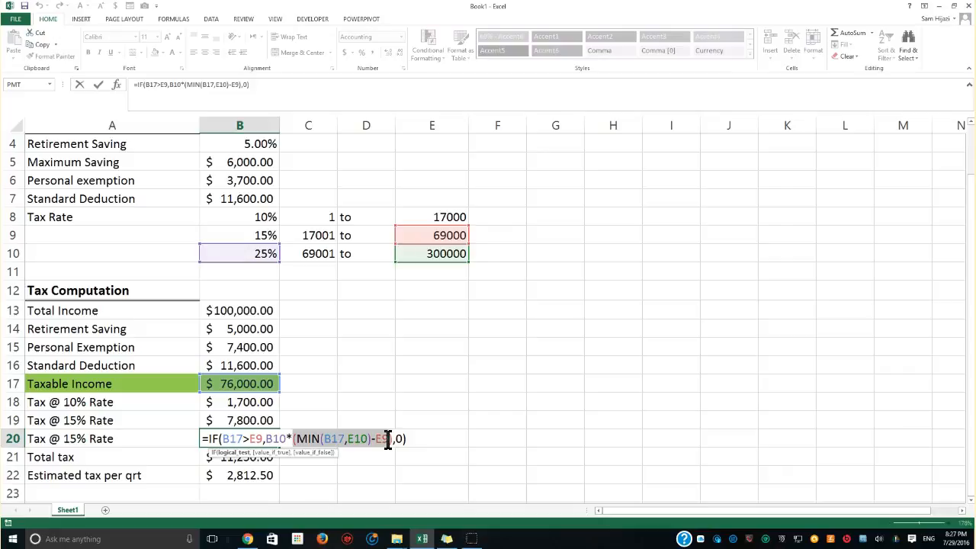
pyautogui.click(387, 438)
pyautogui.write(')')
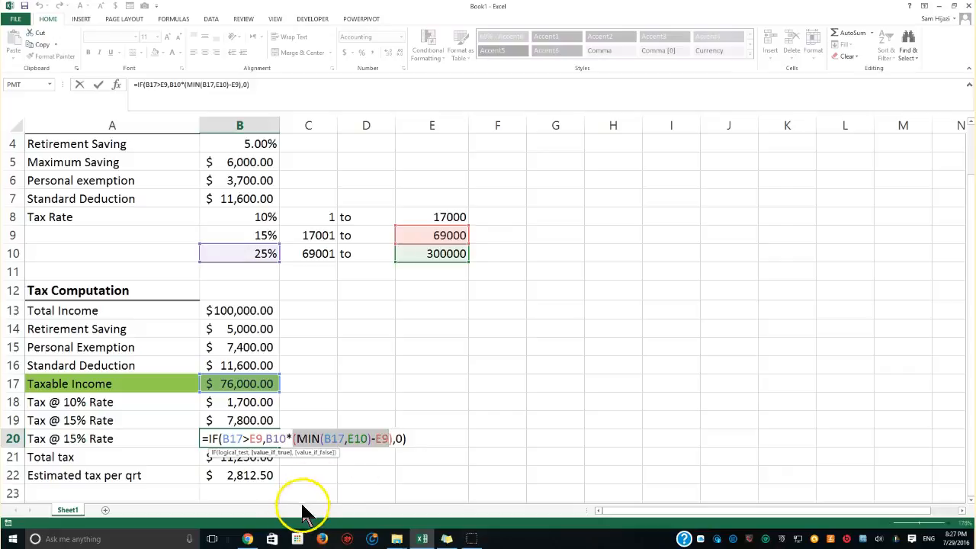